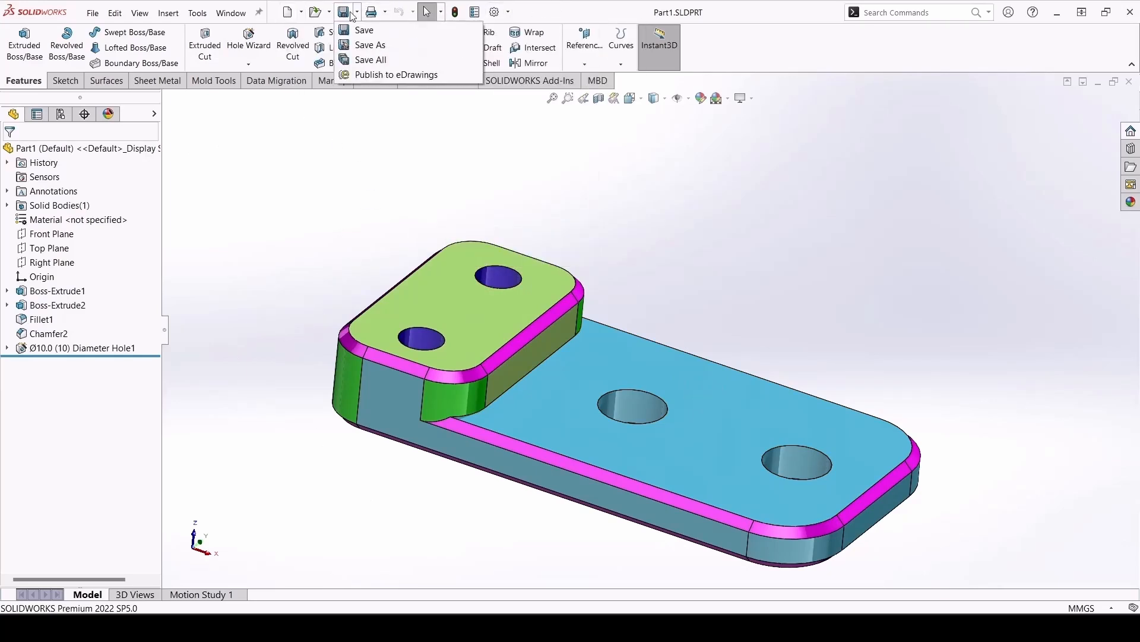
mouse_move(300, 10)
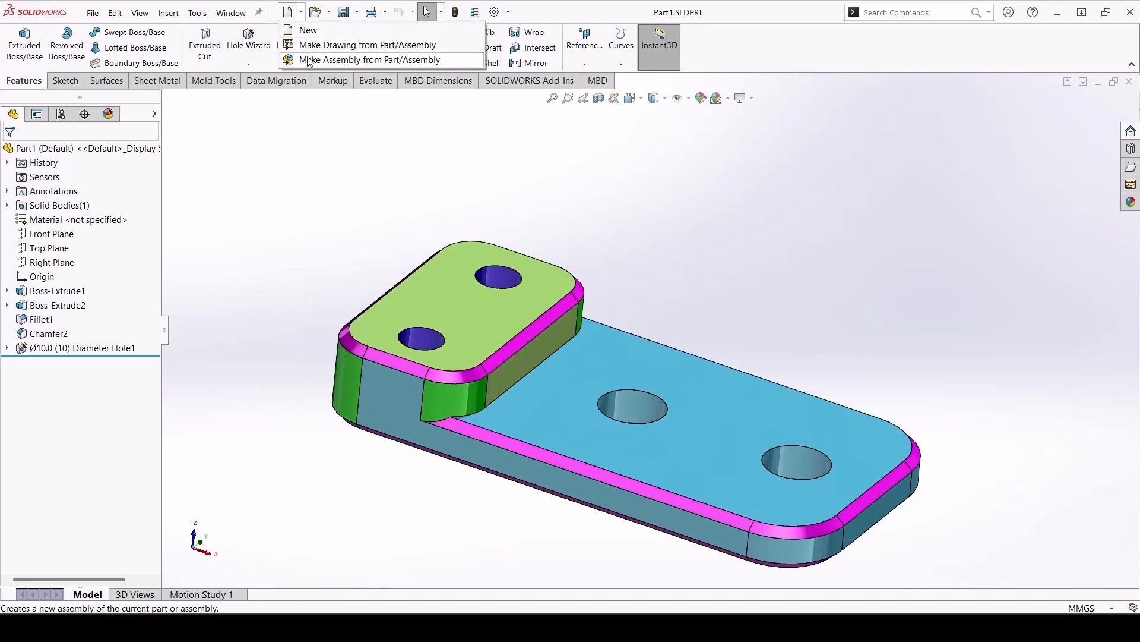
mouse_move(357, 16)
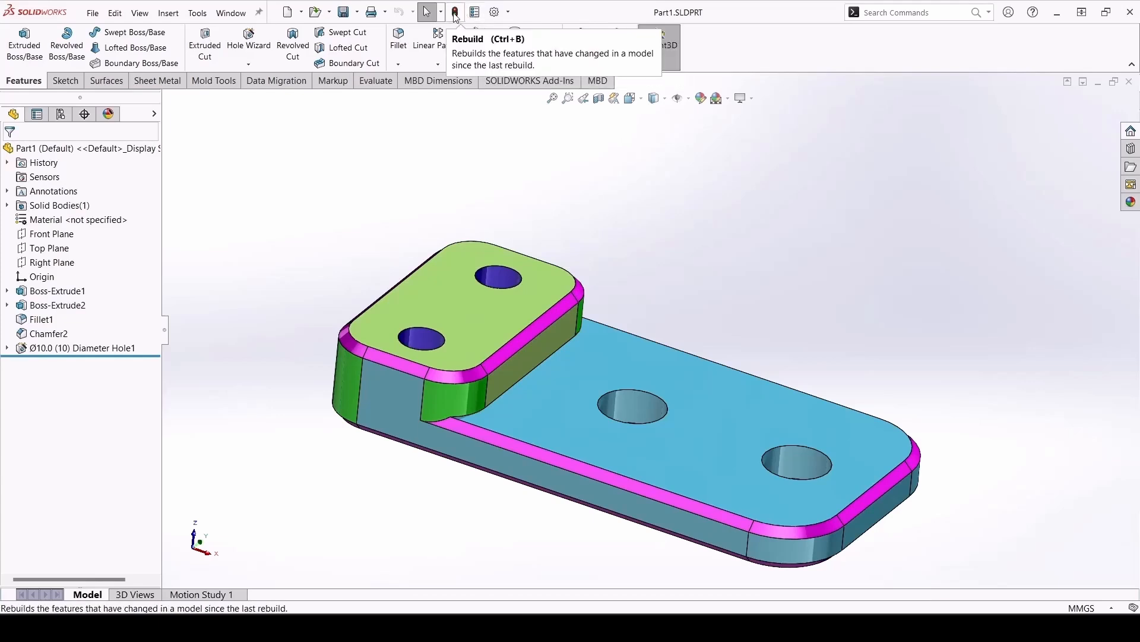
click(501, 16)
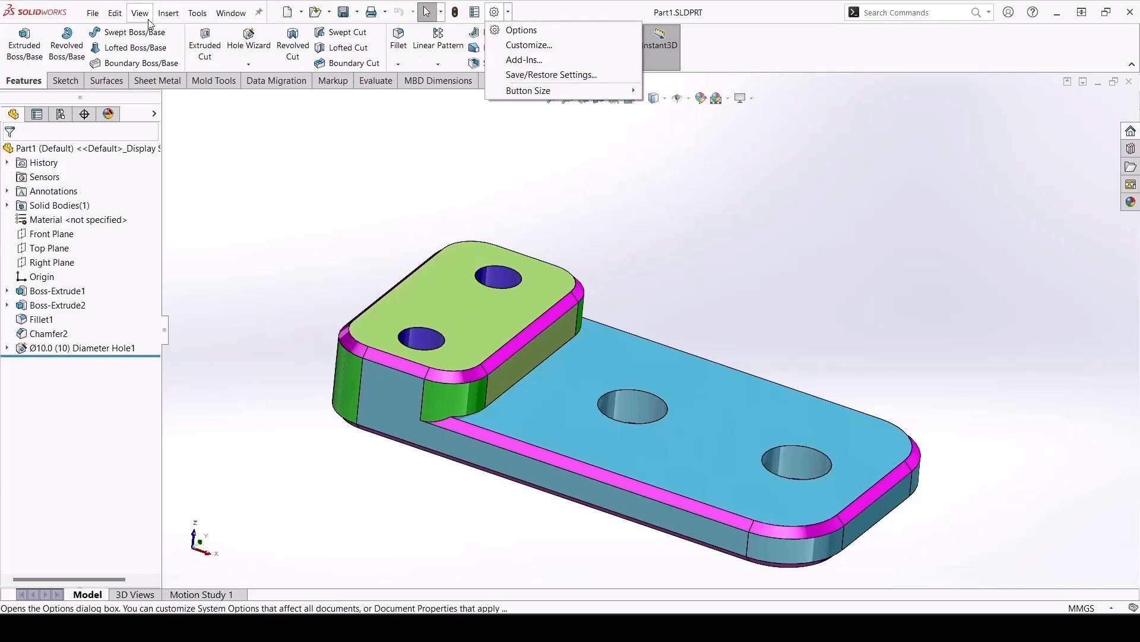
click(96, 18)
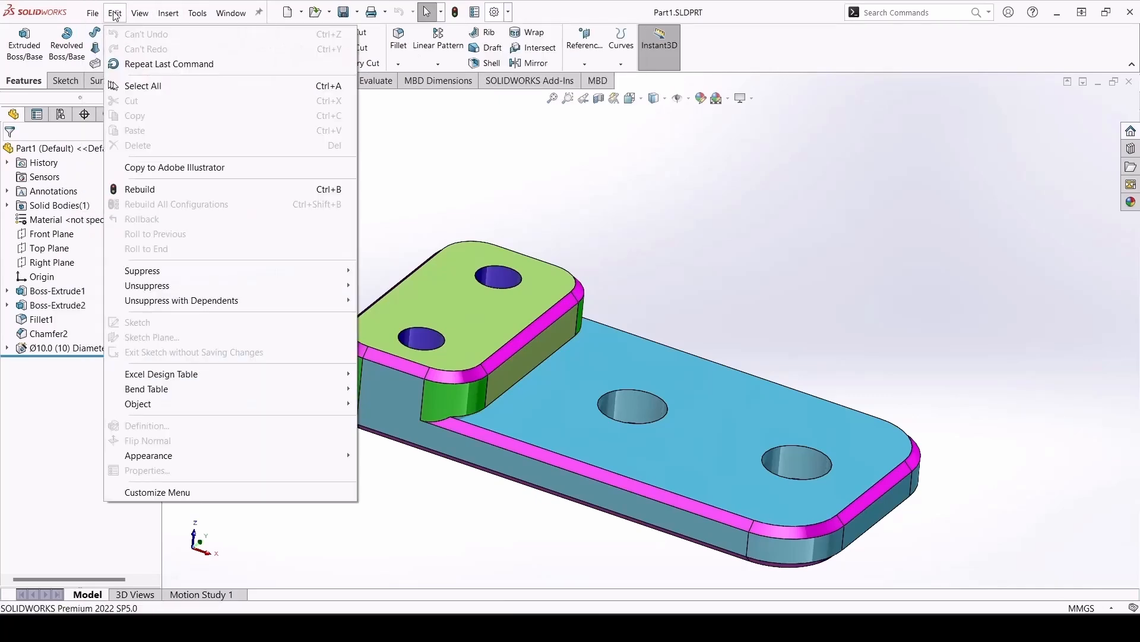
click(115, 14)
click(138, 16)
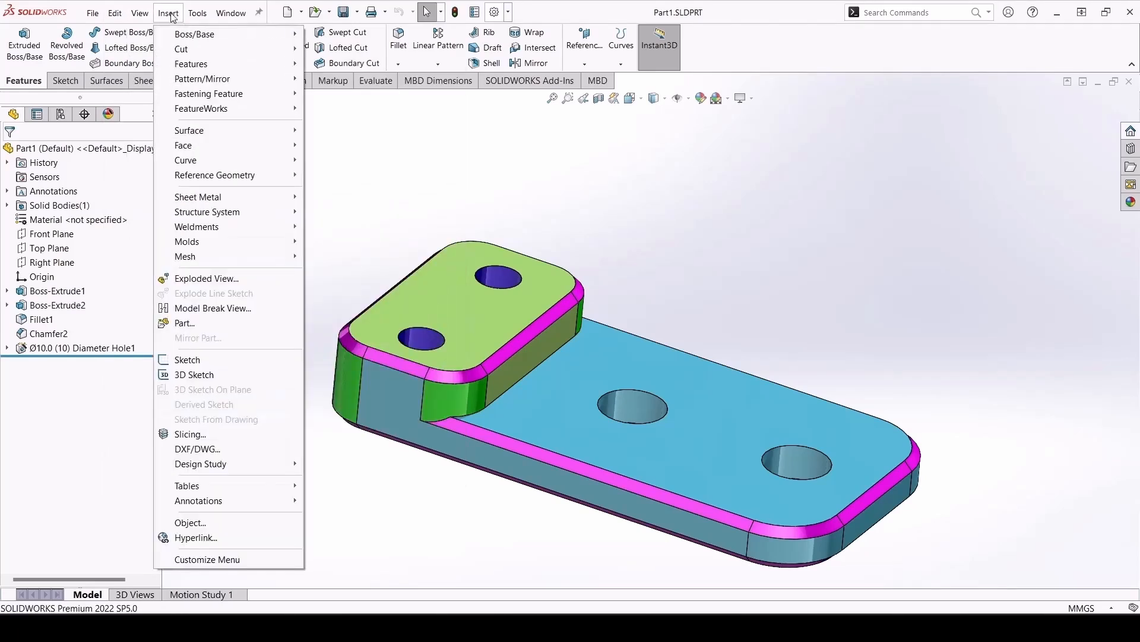
click(198, 13)
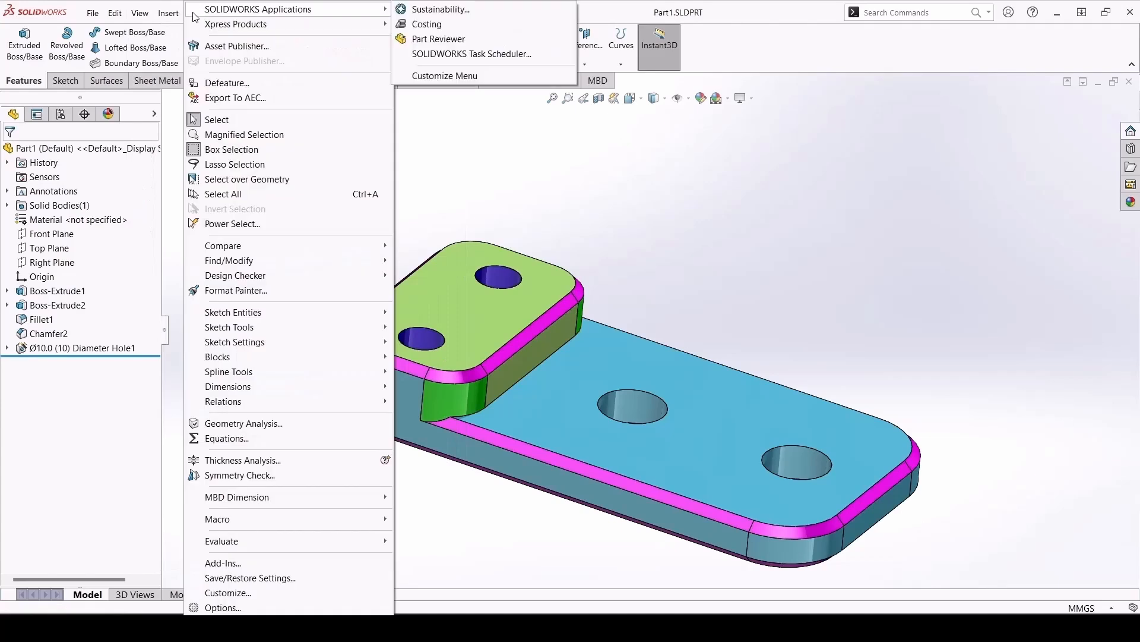
click(539, 236)
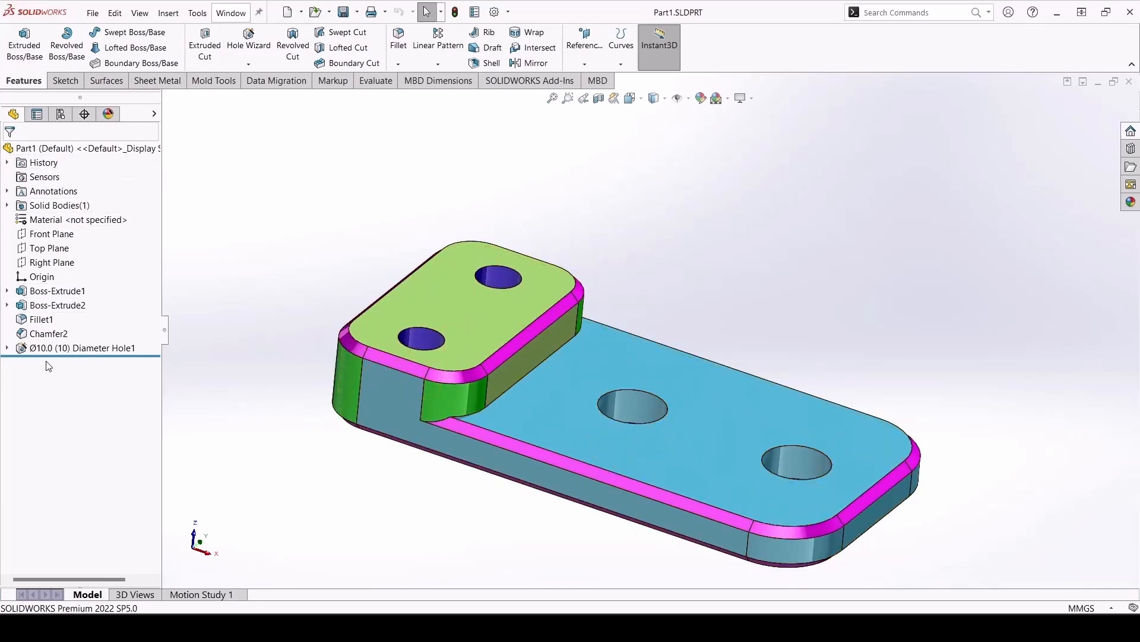
Look through the part's properties, configurations, dimension and display managers, and return to the feature tree
click(37, 114)
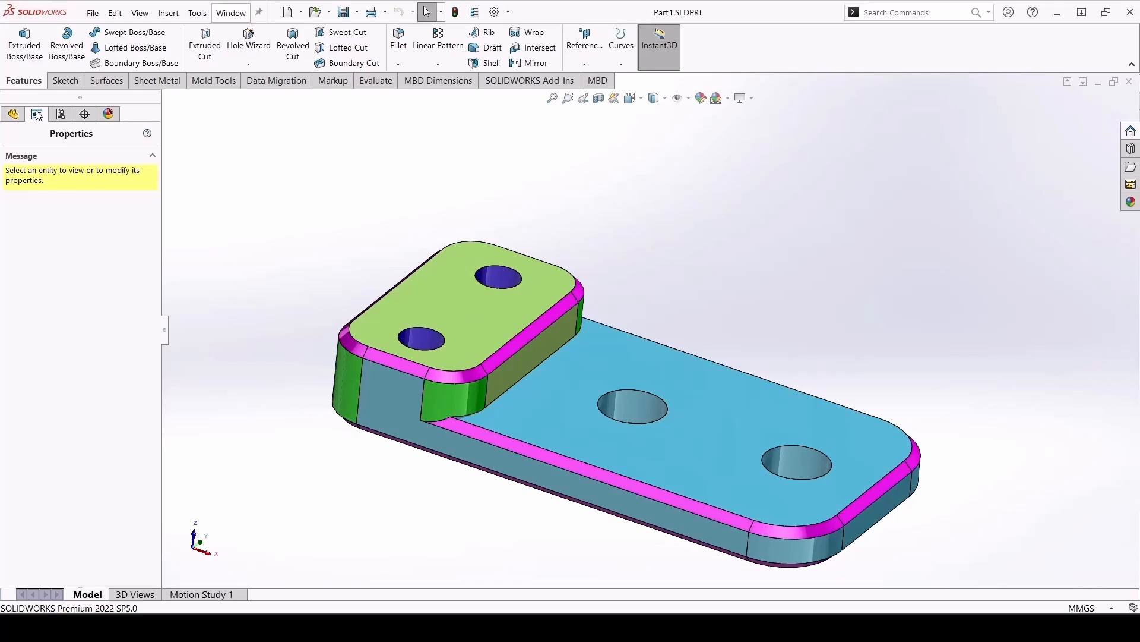
click(62, 116)
click(84, 114)
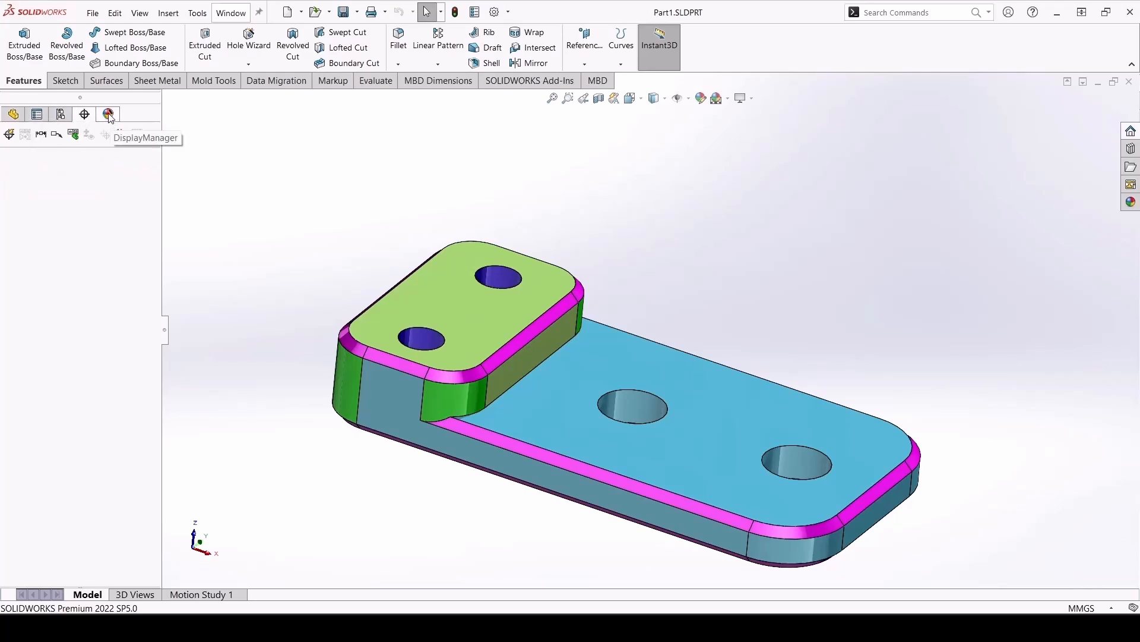
click(109, 116)
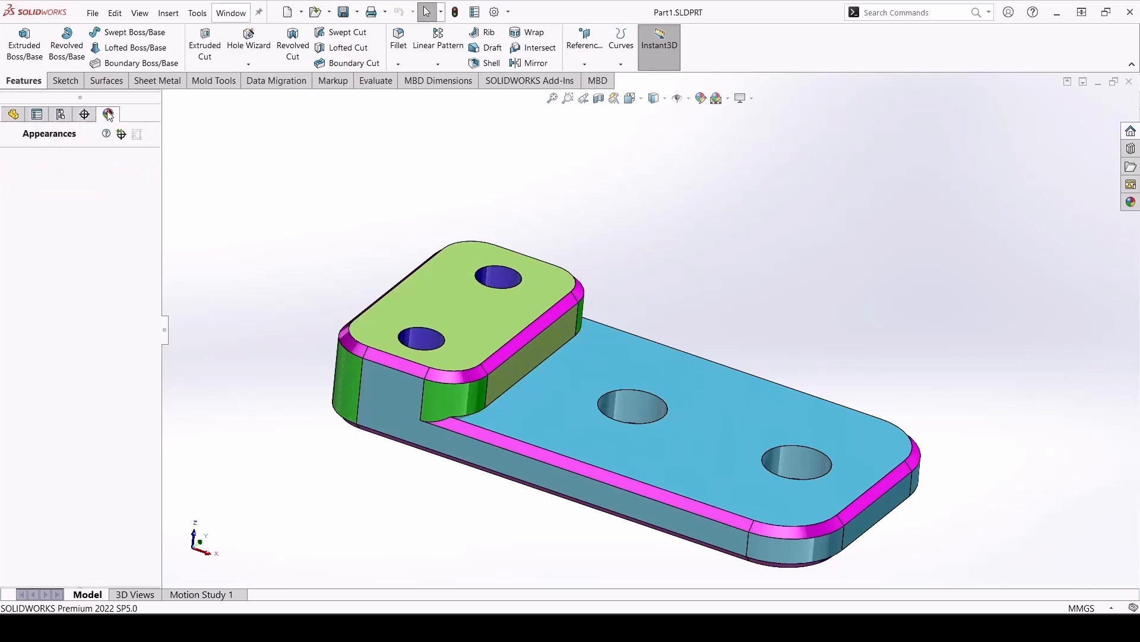
click(15, 114)
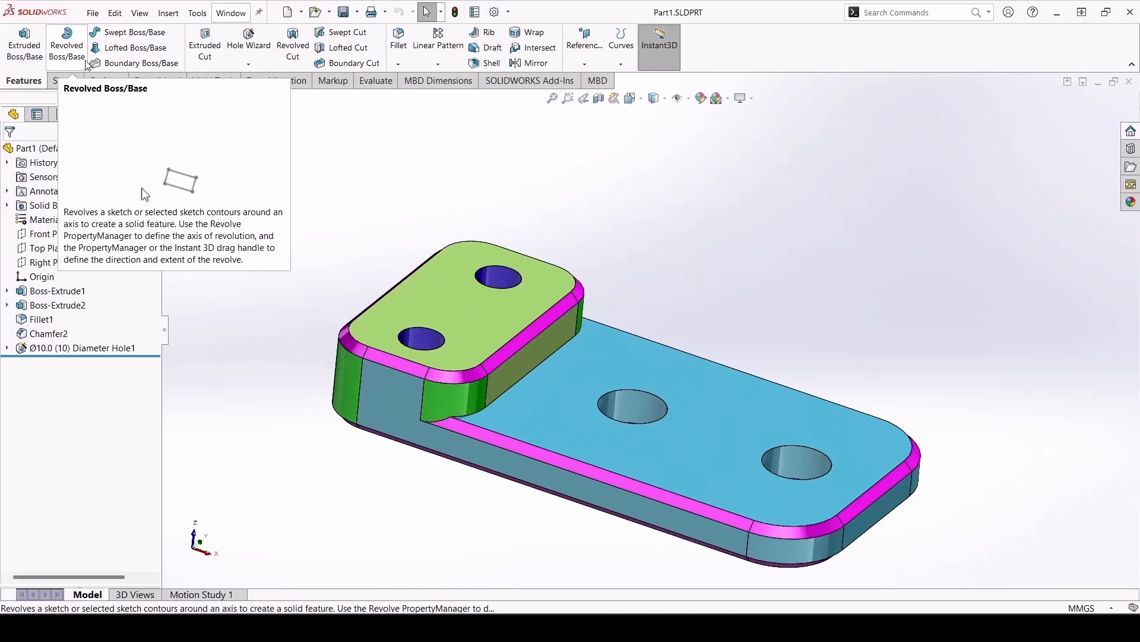
Look over the sketch, surface, sheet metal and mold tool sets, and return to the feature tools
click(76, 82)
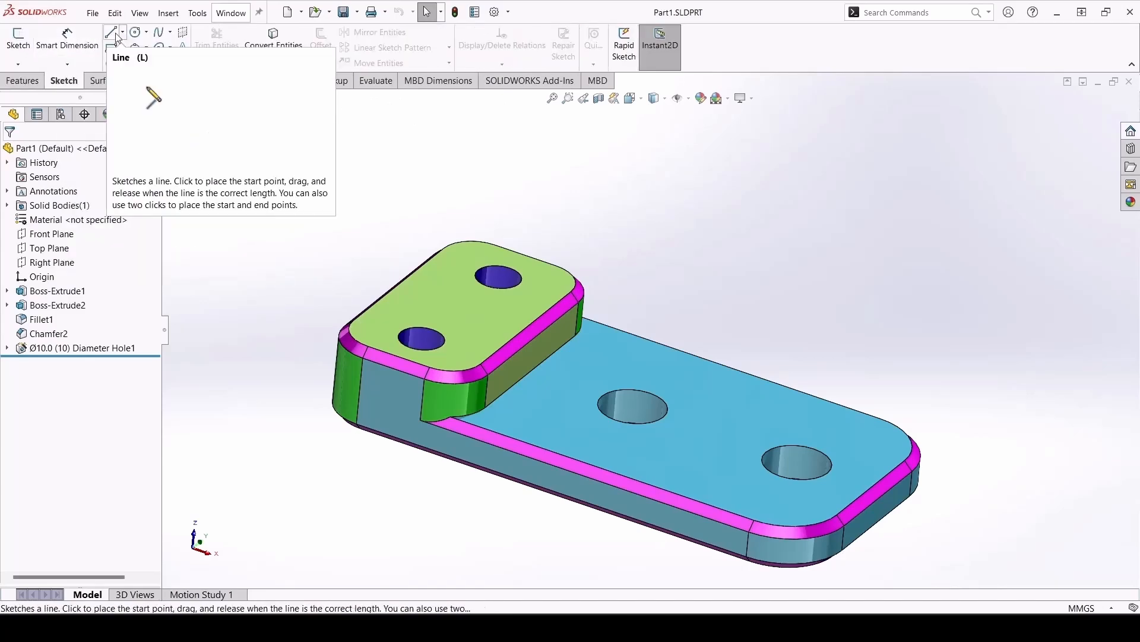
click(24, 81)
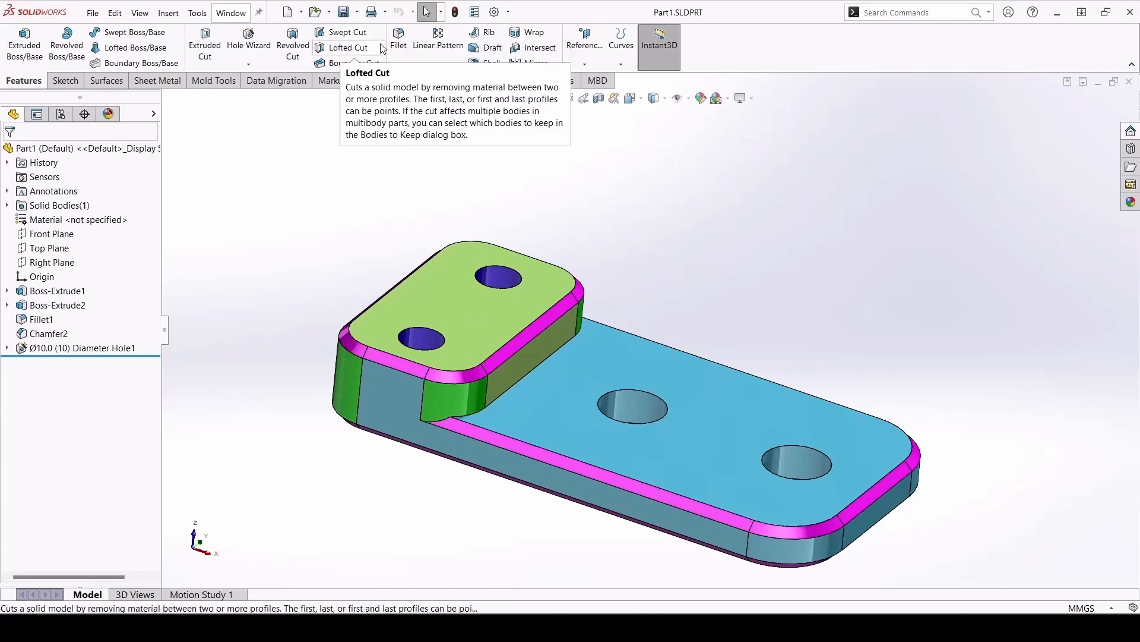
click(65, 80)
click(107, 81)
click(156, 81)
click(233, 83)
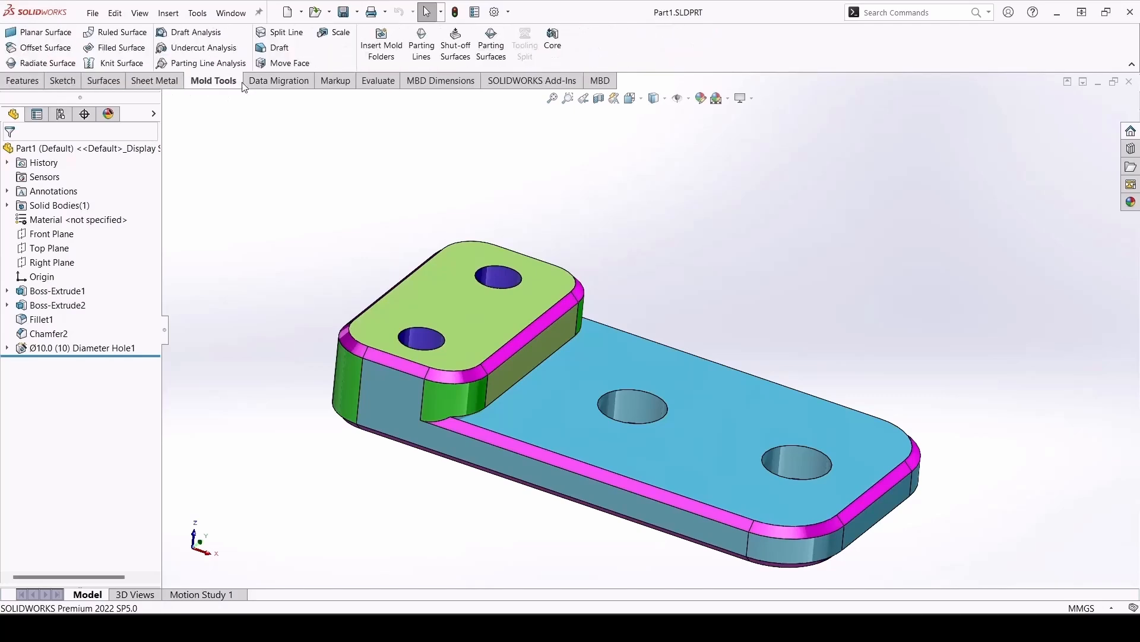
click(23, 81)
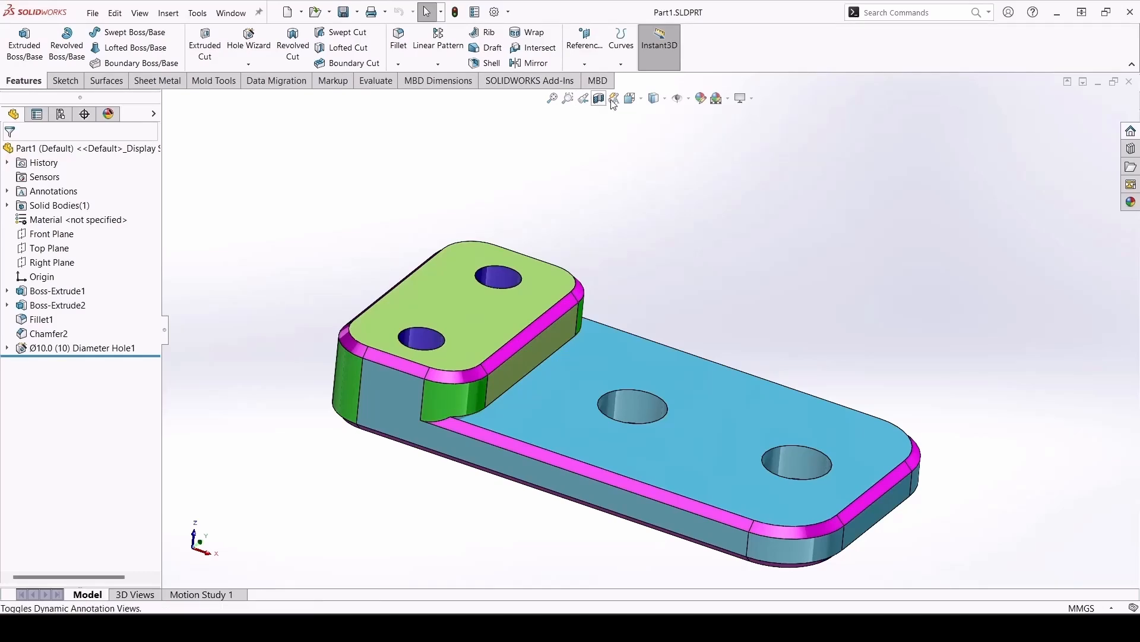
View the part with hidden lines visible and return it to the shaded display with edges
click(631, 98)
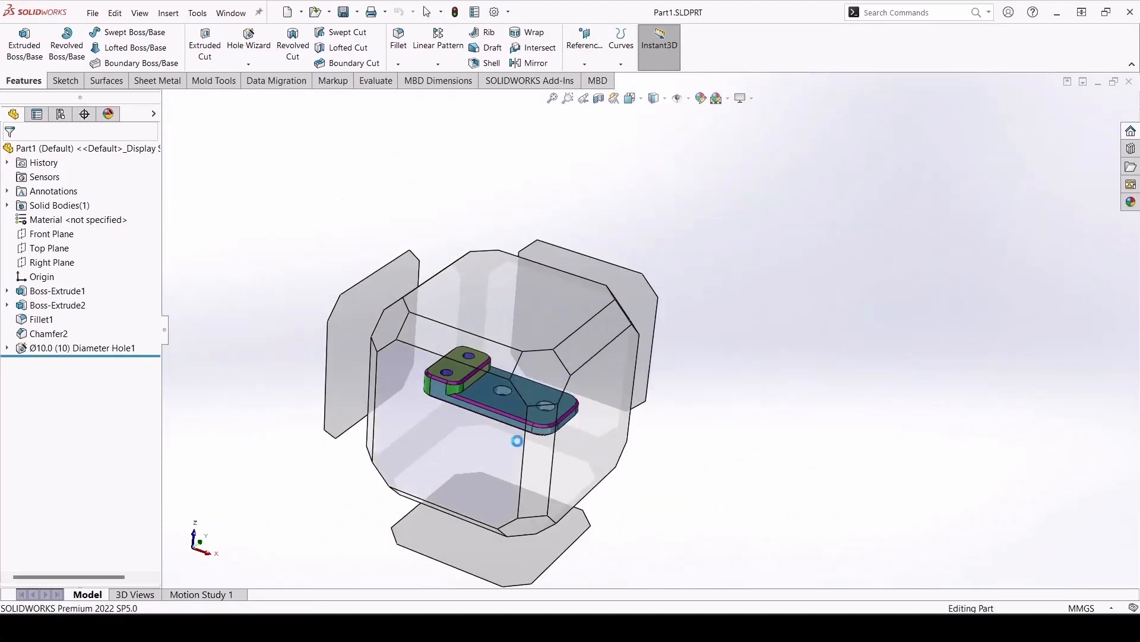
click(657, 98)
click(657, 173)
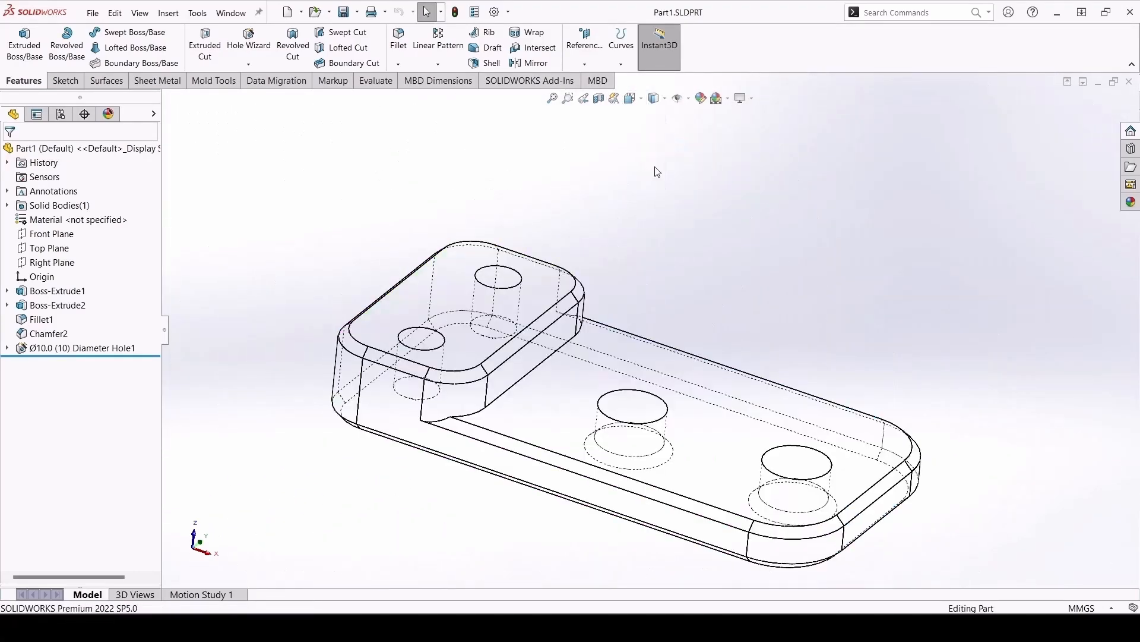
click(657, 98)
click(658, 119)
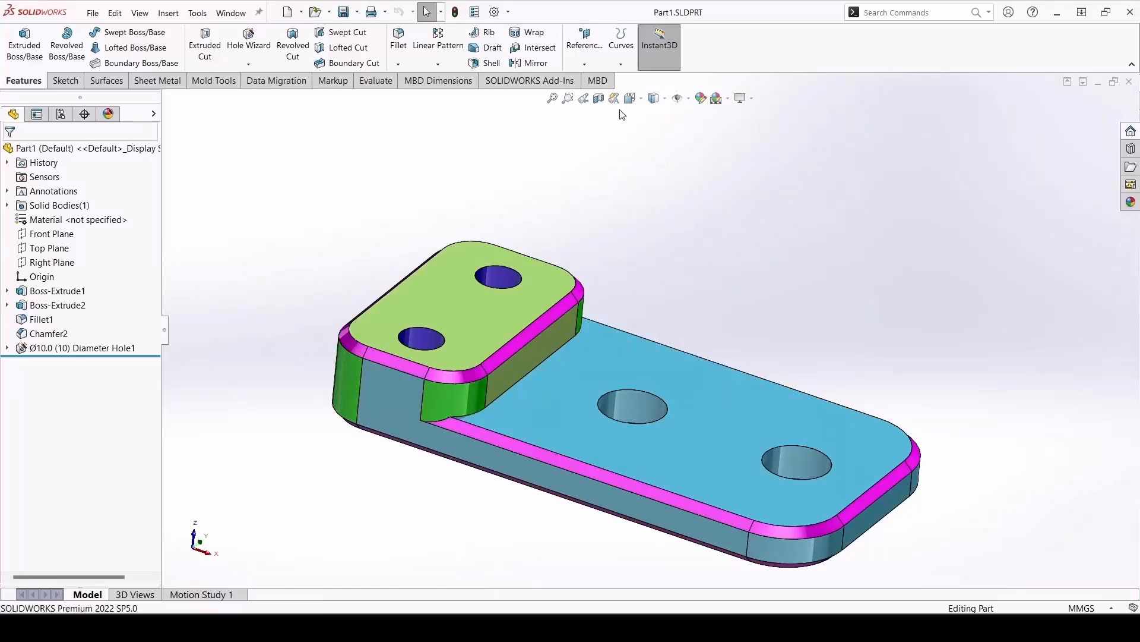
Search the commands for flex and pick the Flex result
click(884, 11)
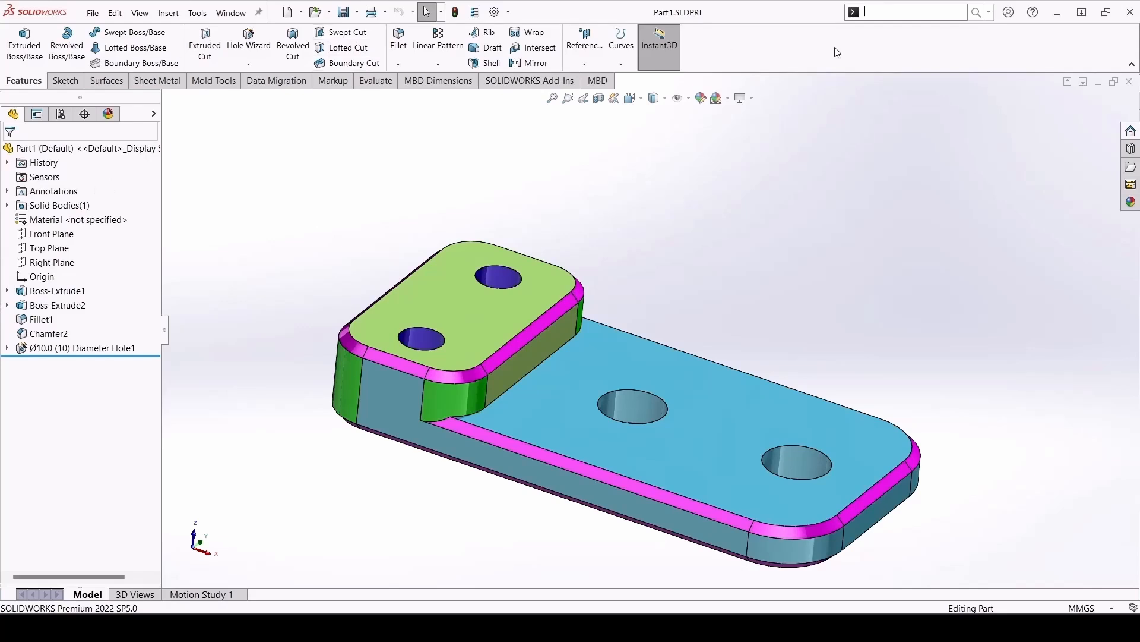
click(928, 16)
text(f)
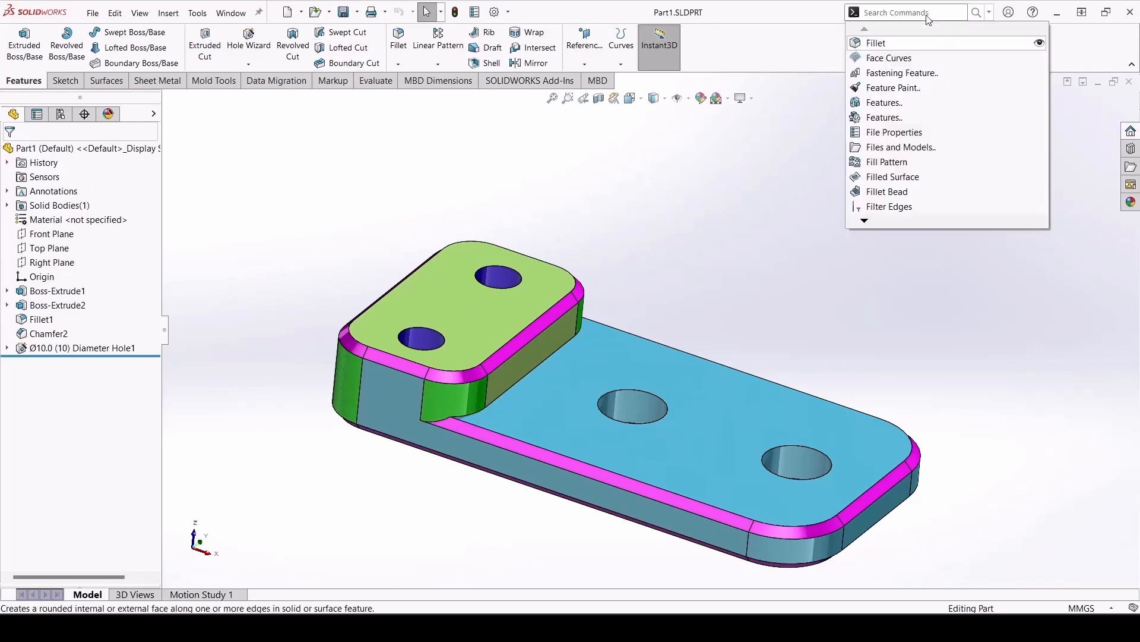
text(lex)
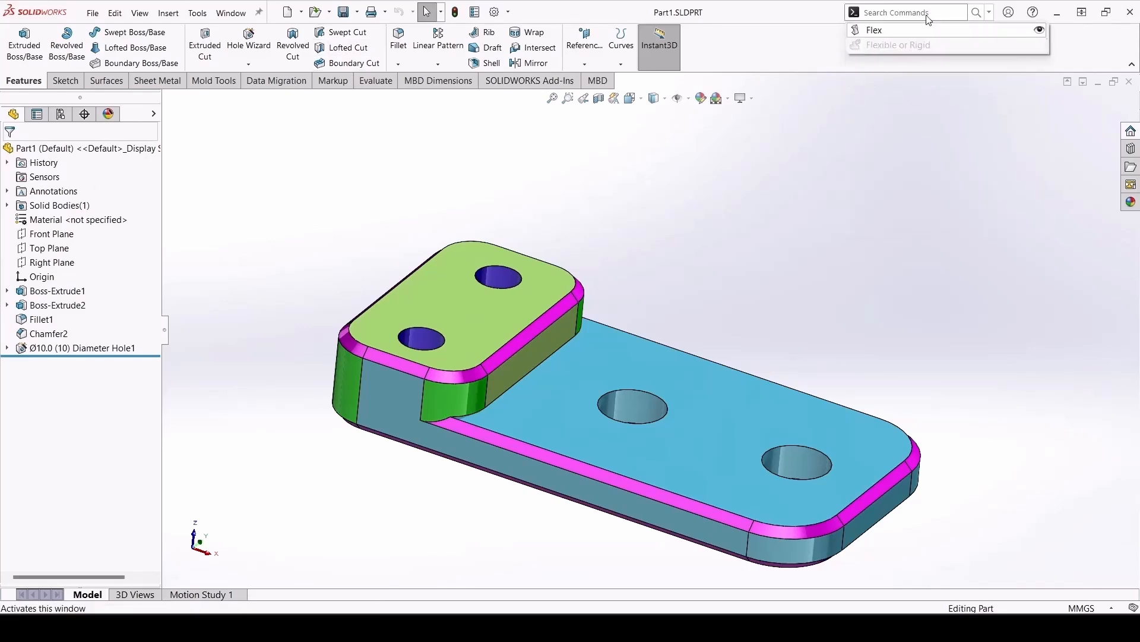
click(878, 31)
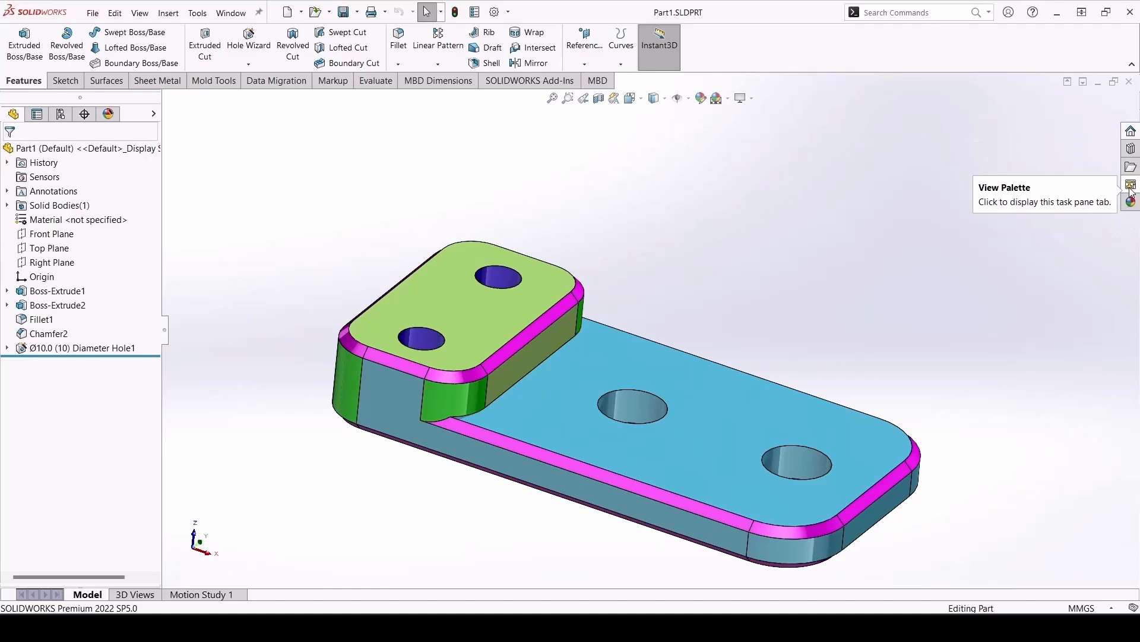
Inspect the part from different angles and check which unit systems the document offers
scroll(849, 261, up, 4)
middle_drag(859, 297, 804, 364)
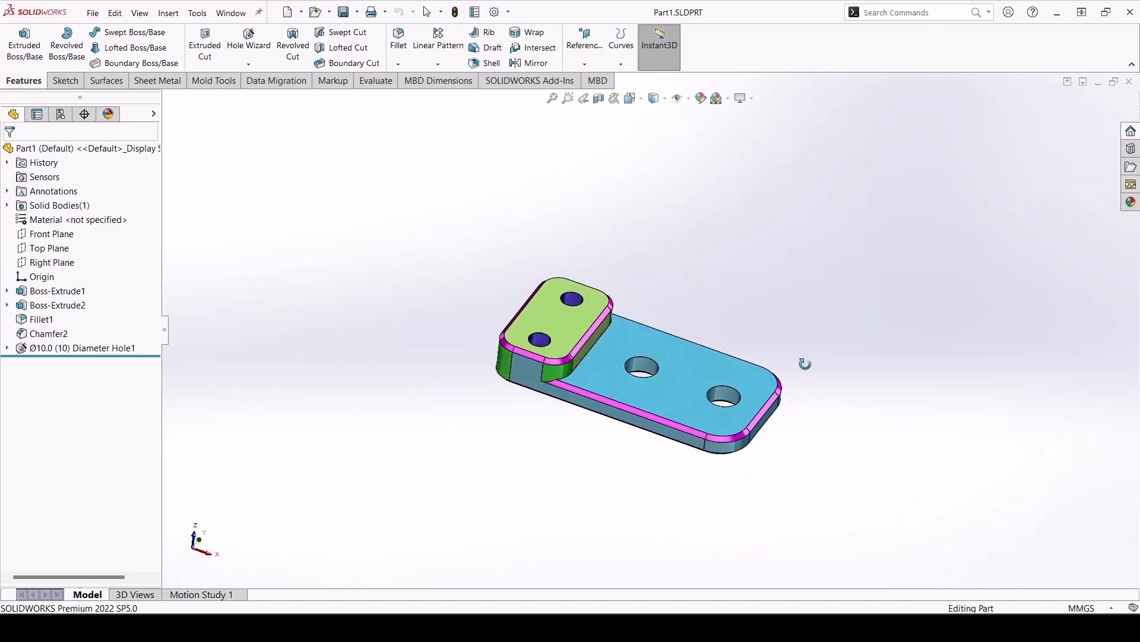
scroll(670, 467, down, 2)
scroll(691, 161, up, 1)
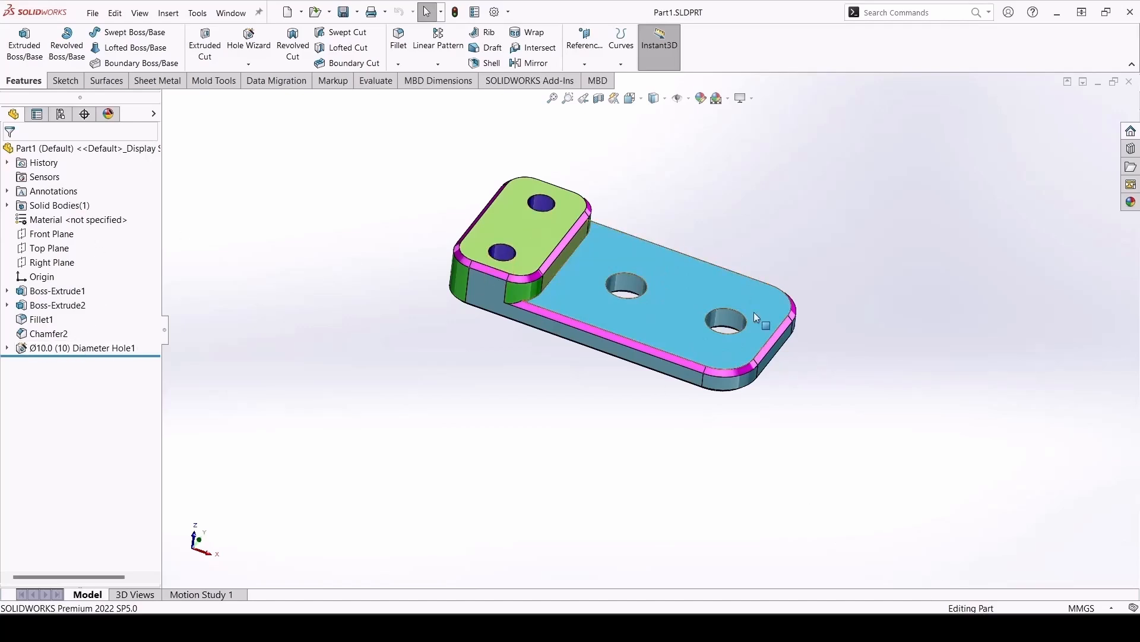
click(1105, 611)
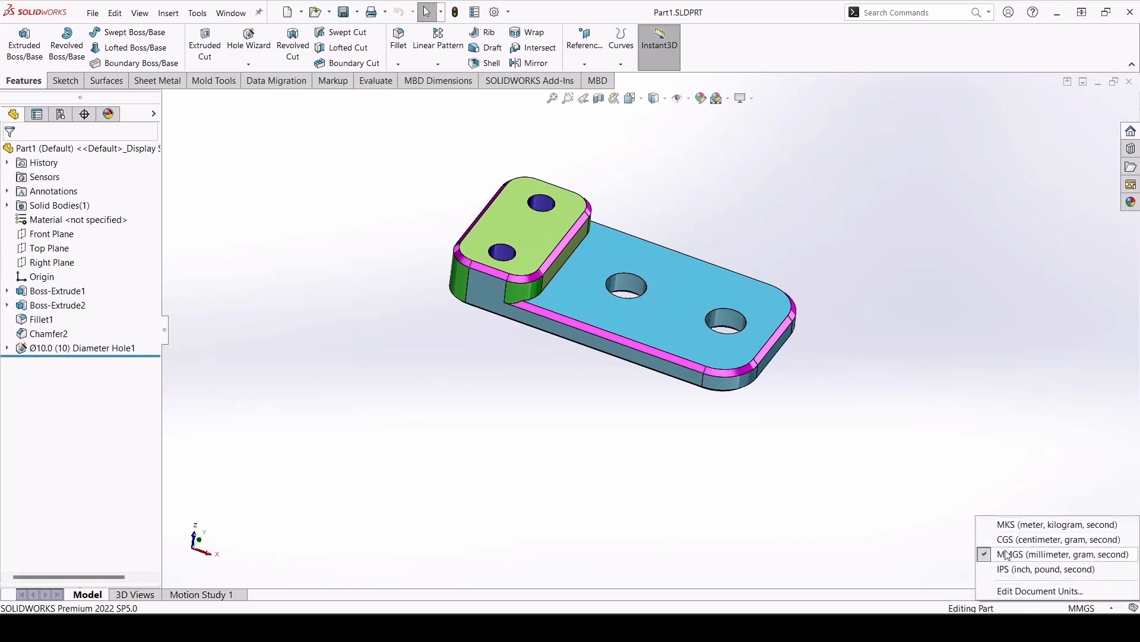
click(690, 505)
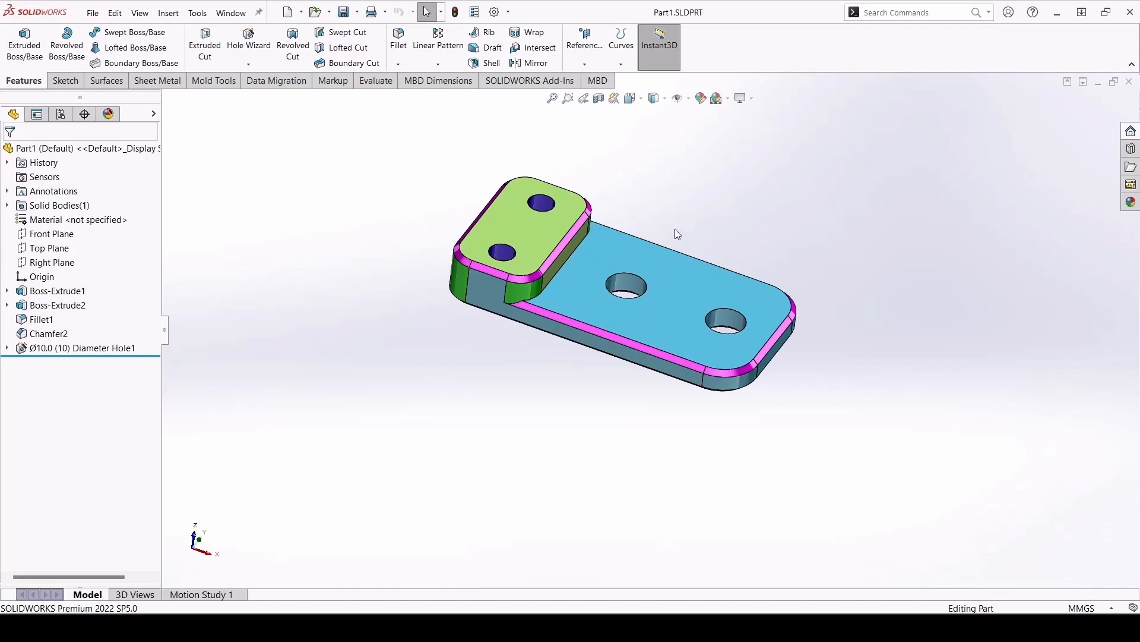
middle_drag(707, 202, 413, 193)
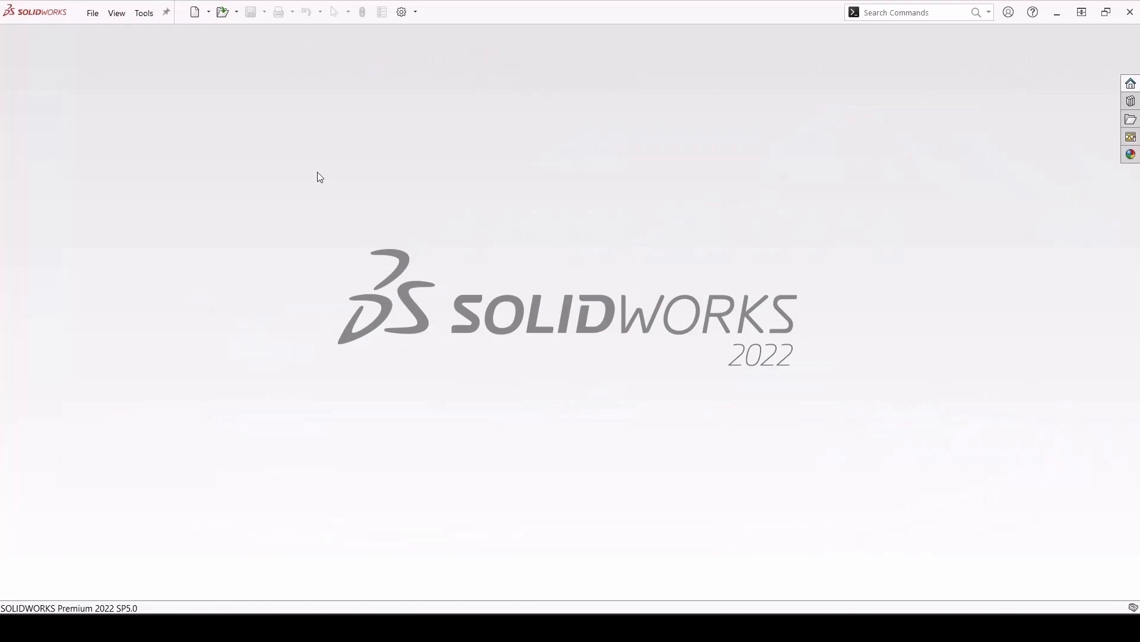
Create a new part document
click(211, 13)
click(213, 31)
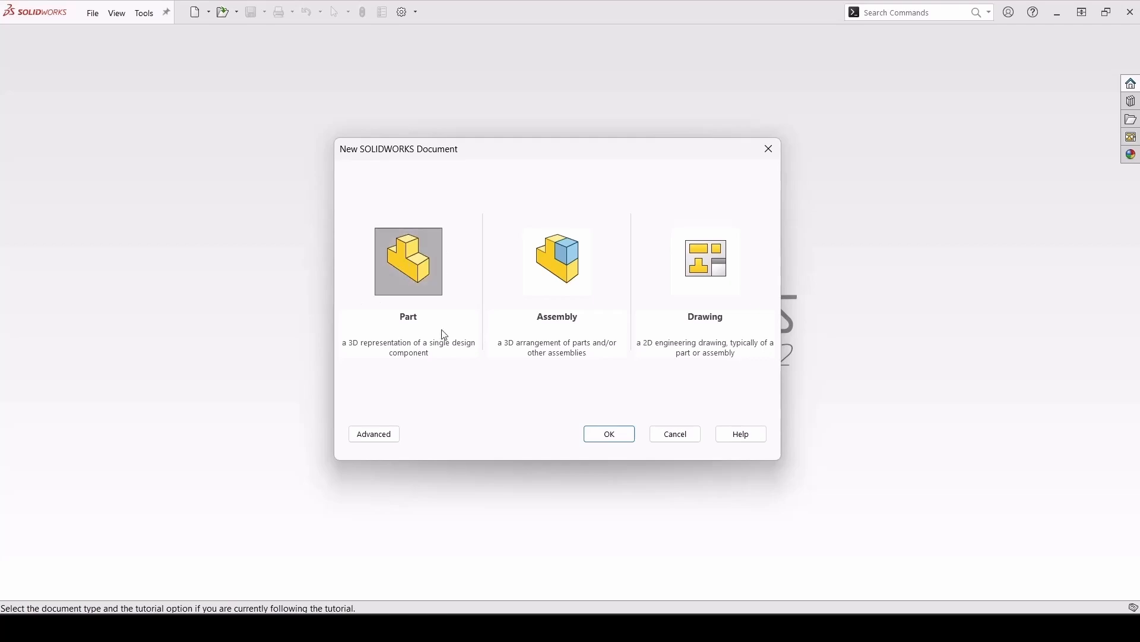
click(612, 440)
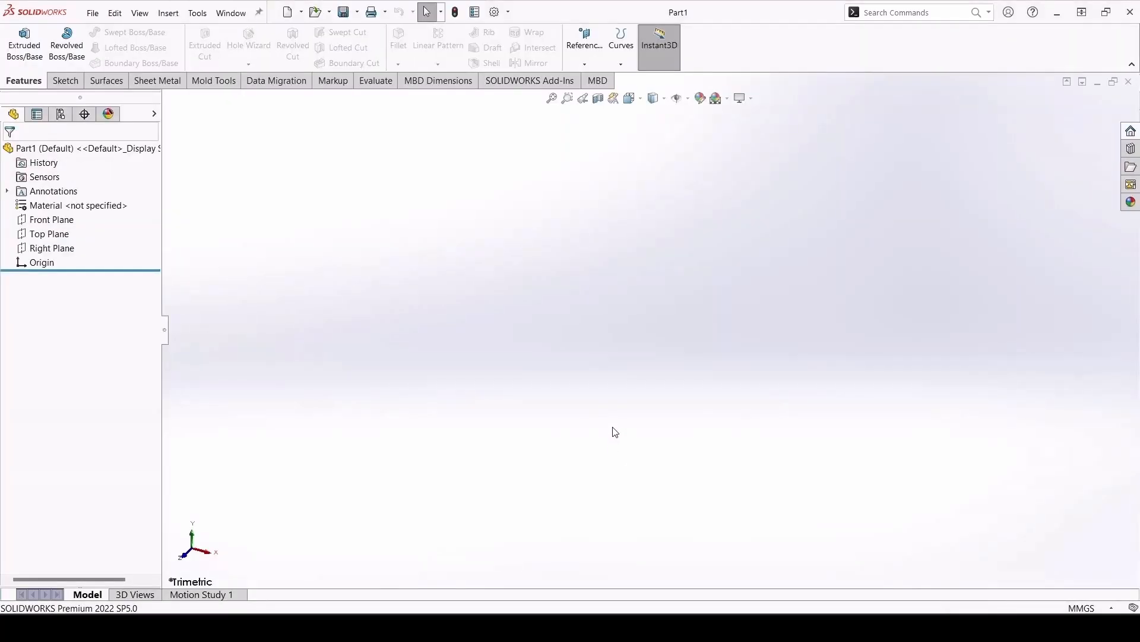
Sketch a corner rectangle about 74 mm high on the Front Plane, with its lower-left corner at the origin
click(51, 220)
click(112, 202)
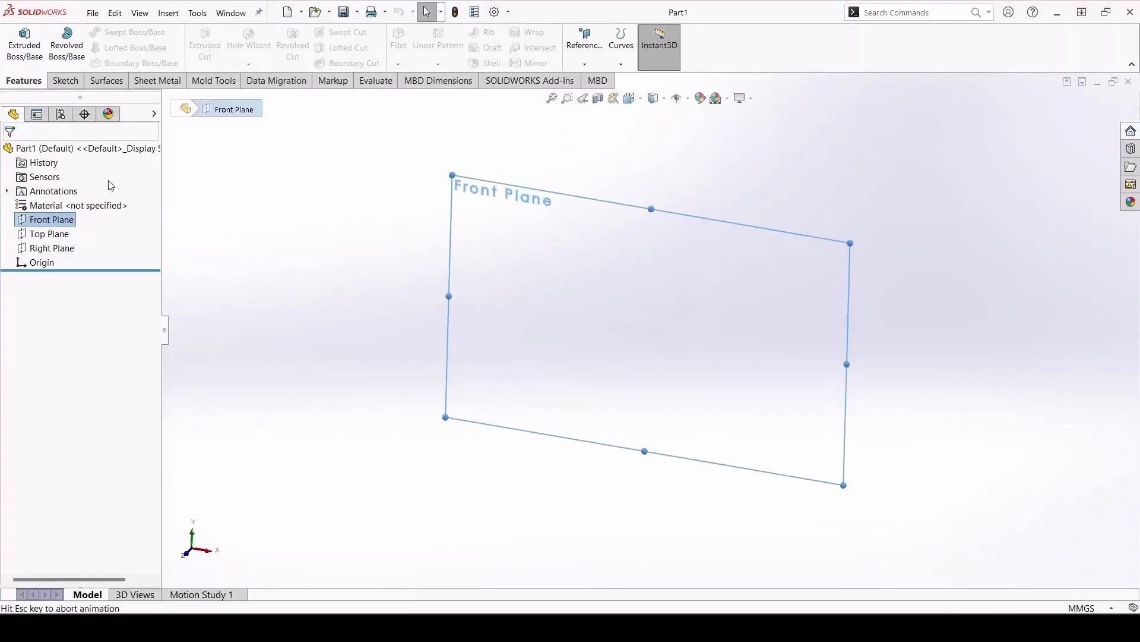
click(65, 81)
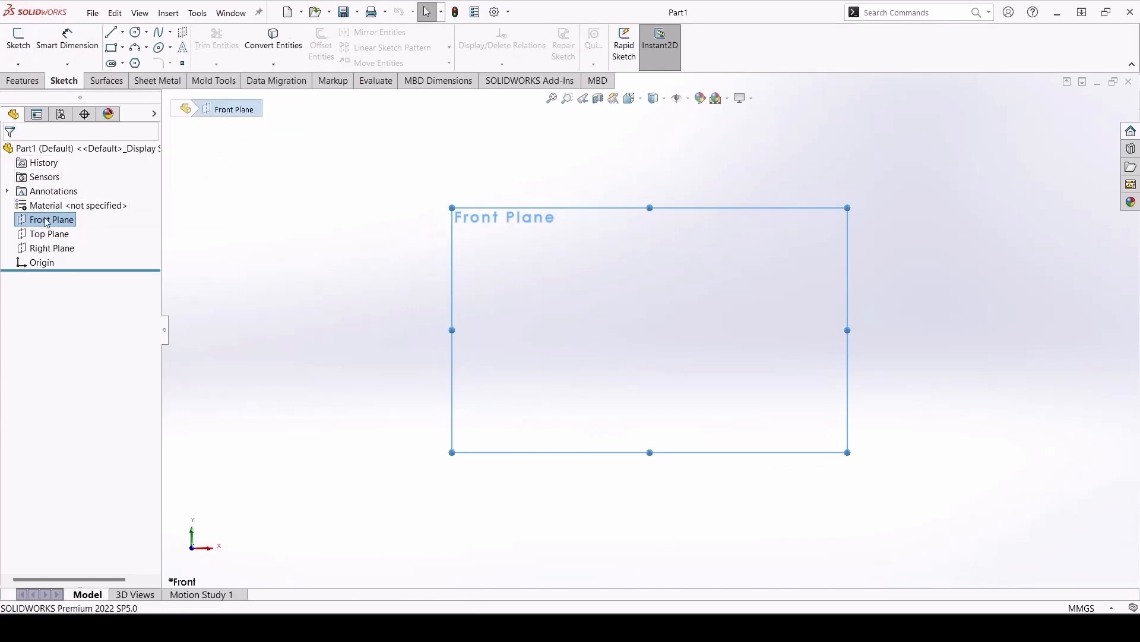
click(116, 48)
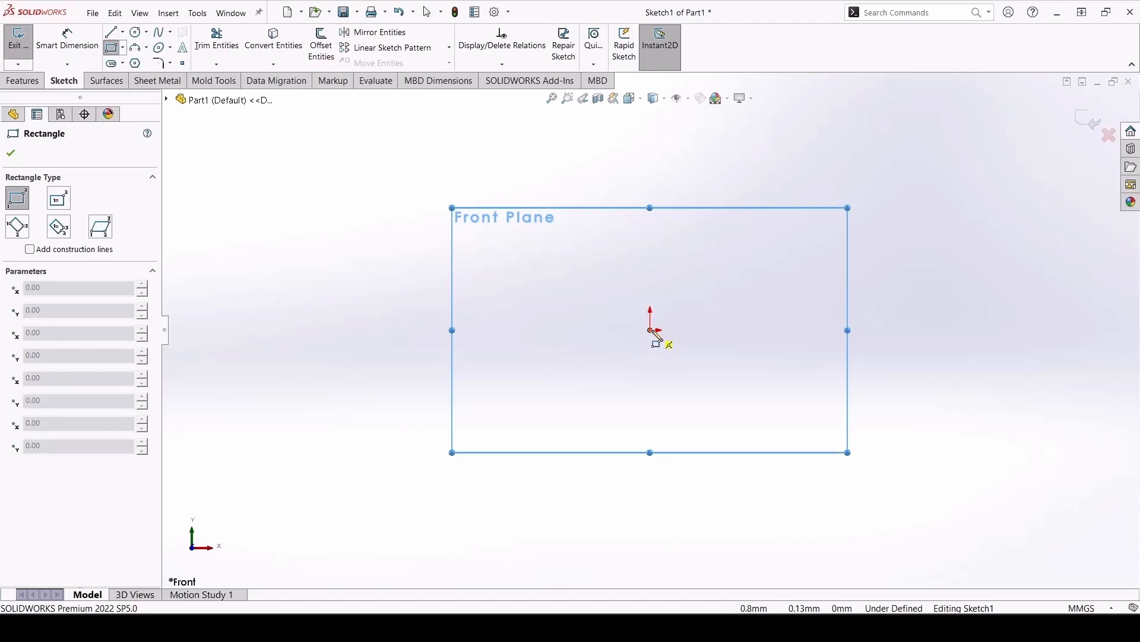
click(651, 330)
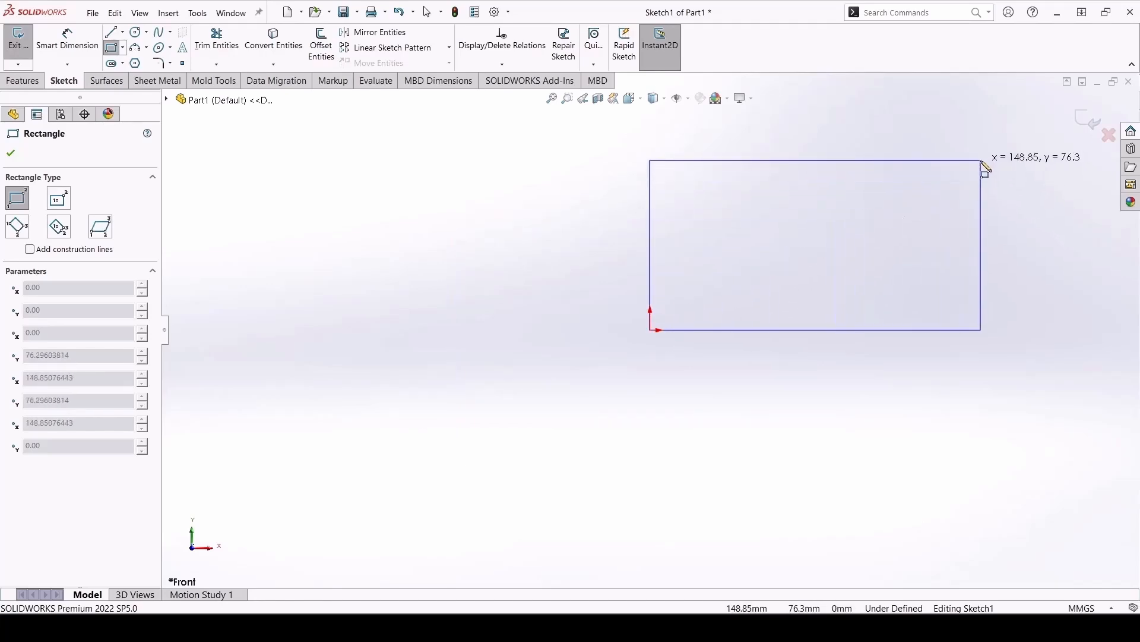
click(979, 165)
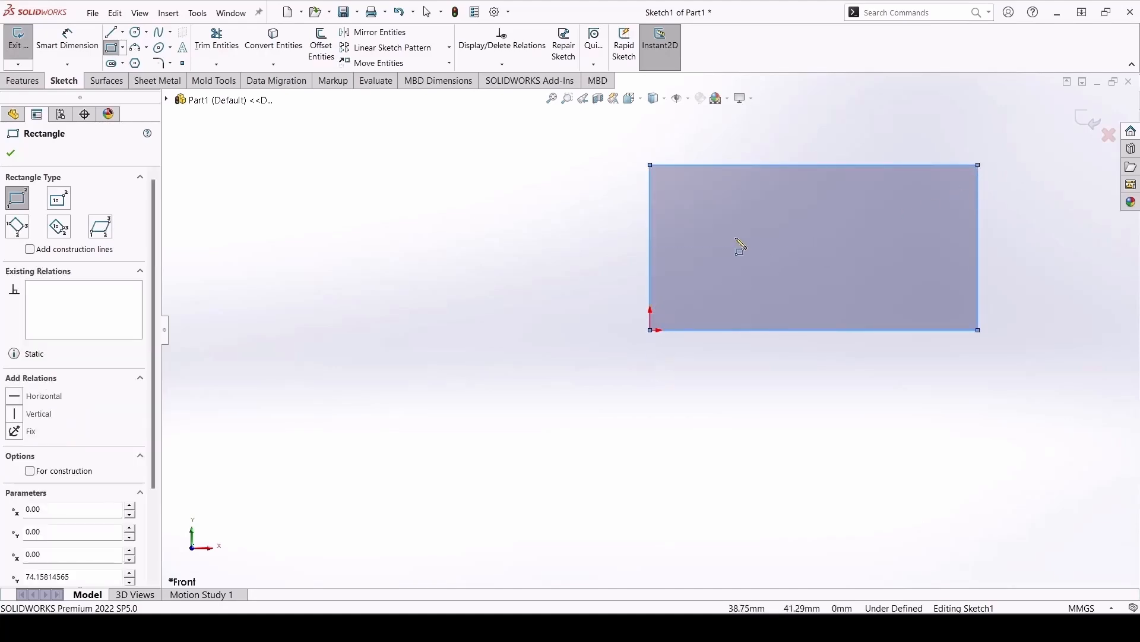
scroll(790, 299, up, 2)
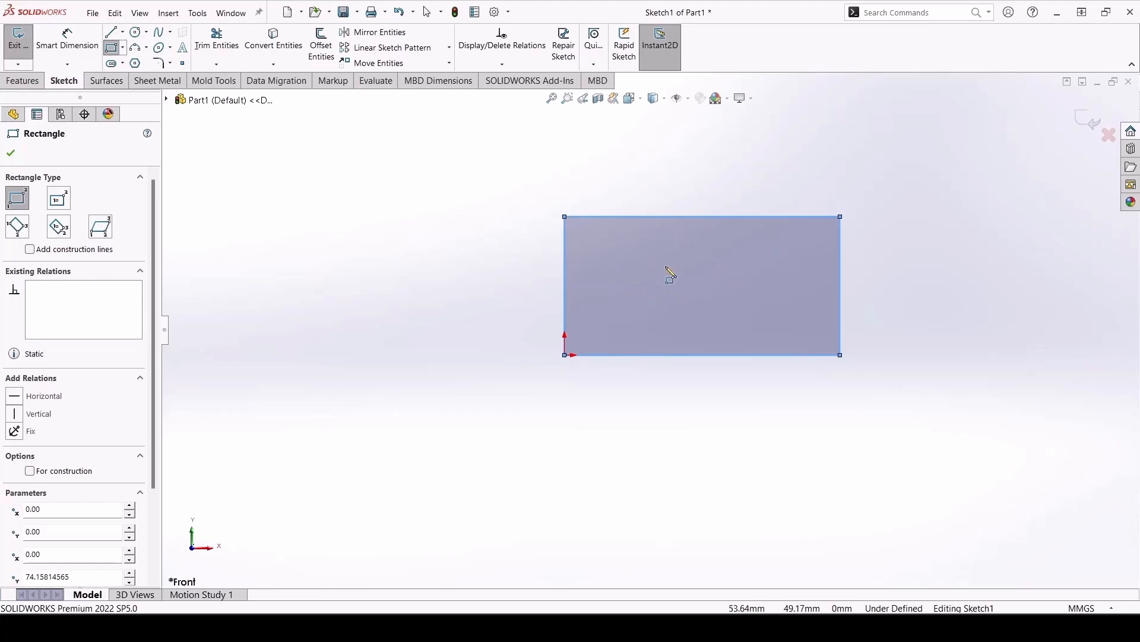
Dimension the rectangle to 60 mm high and 120 mm wide
click(67, 41)
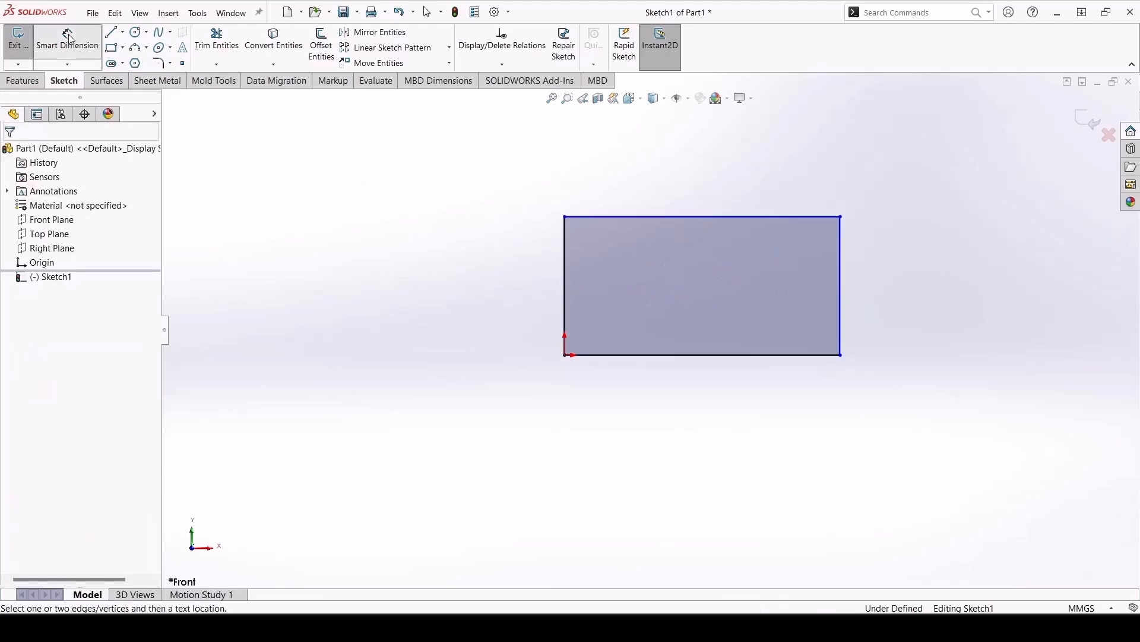
click(567, 271)
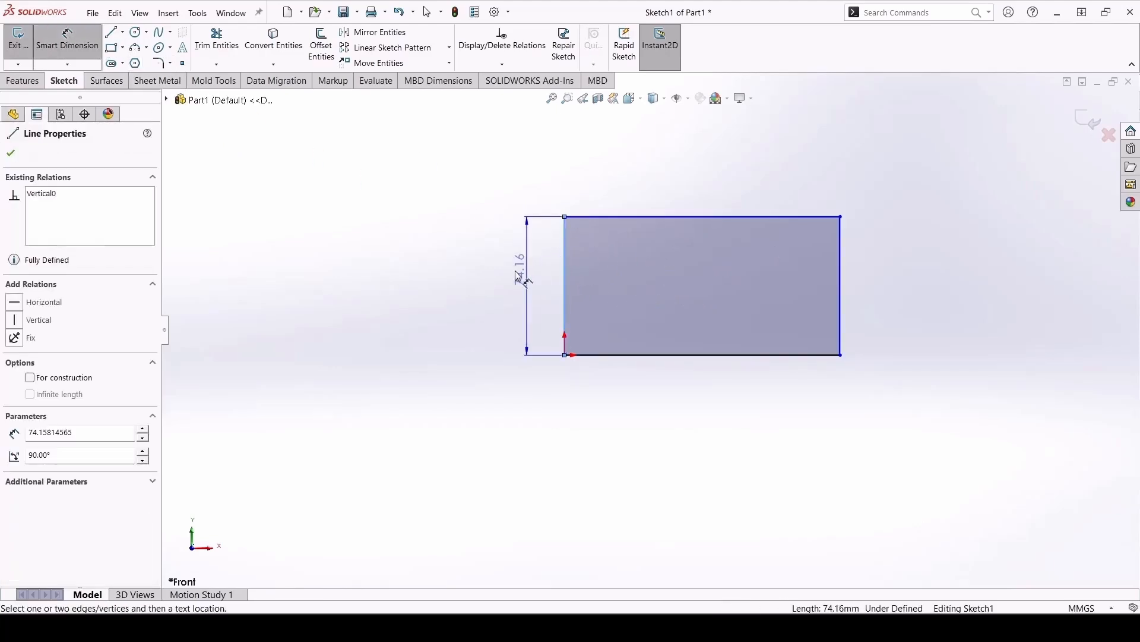
click(499, 278)
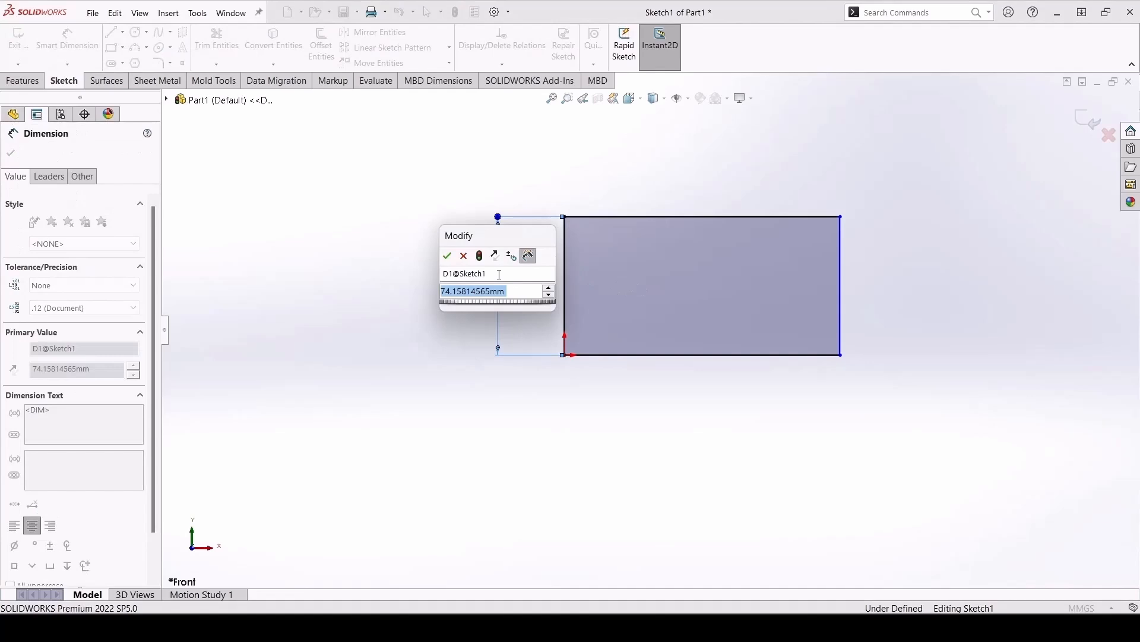
text(60)
key(Return)
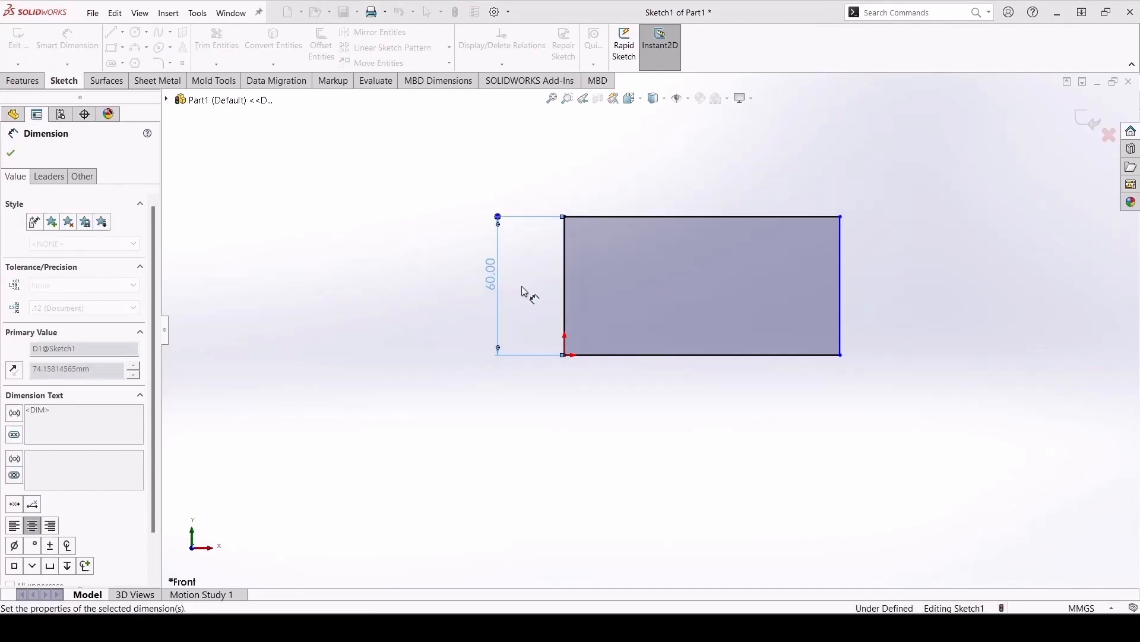
click(658, 362)
click(656, 418)
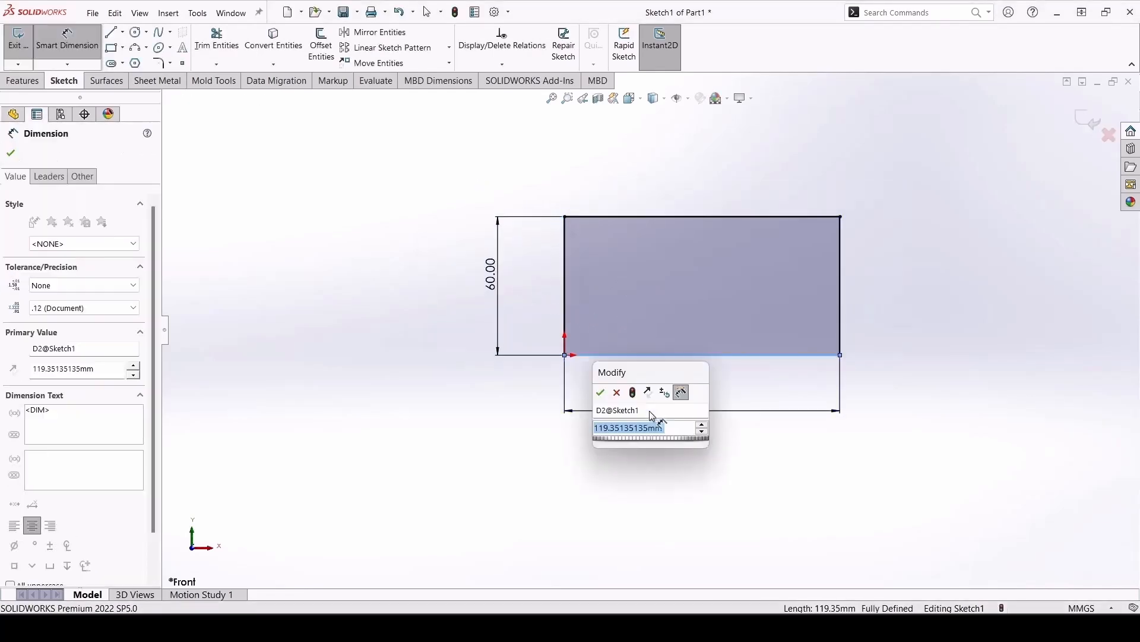
text(120)
key(Return)
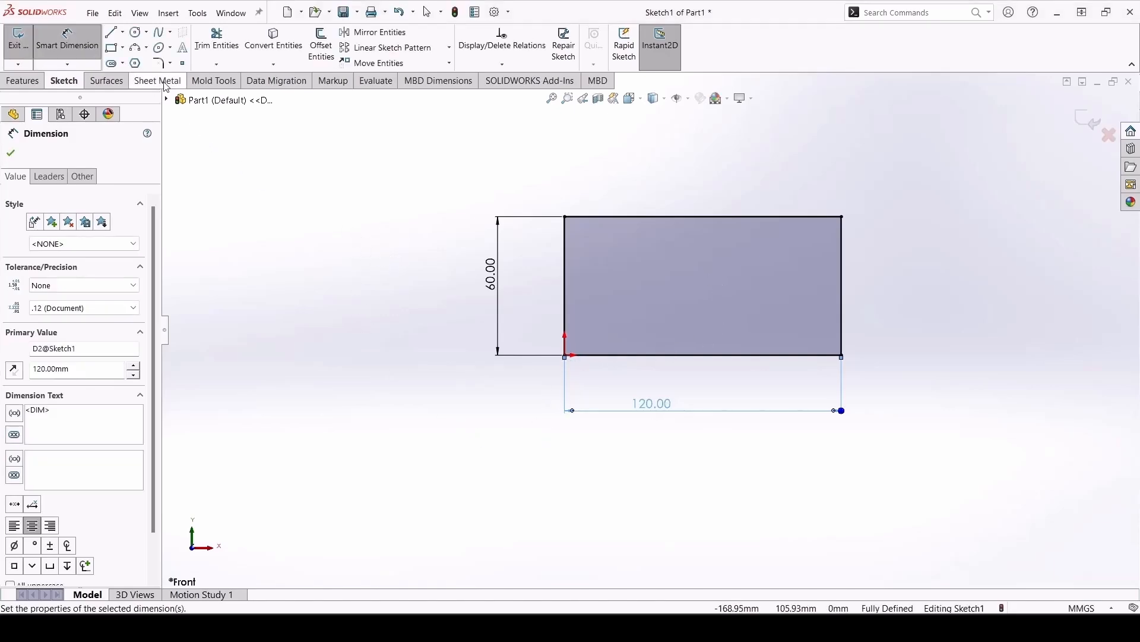
Sketch two circles at mid-height of the rectangle, one about 19 mm across near its right edge and one about 20 mm across near its centre
click(136, 34)
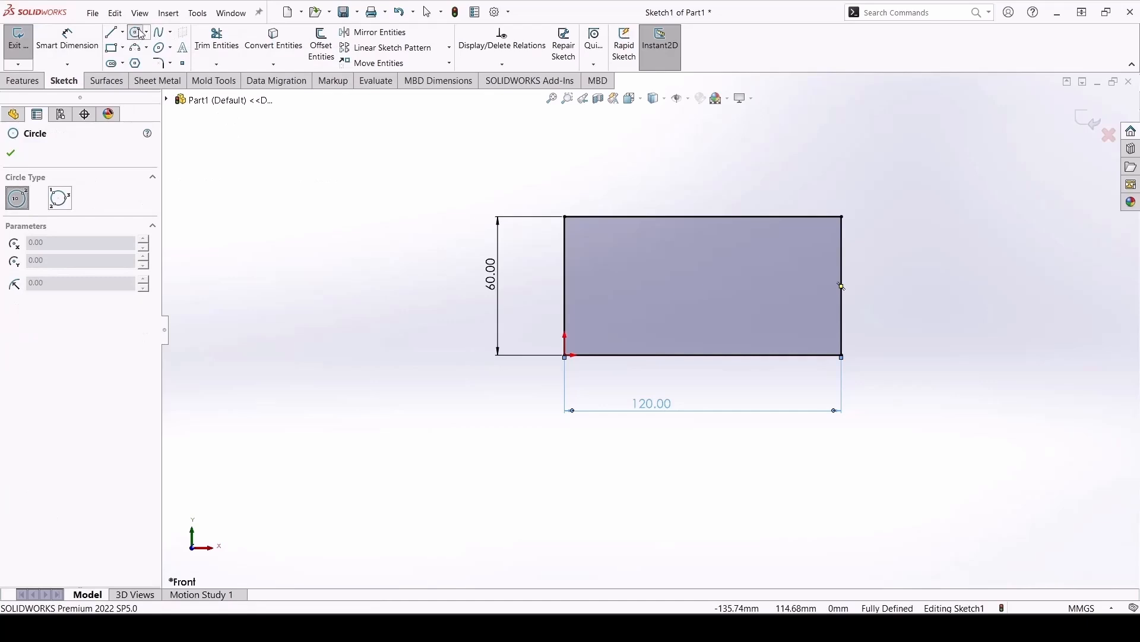
click(794, 287)
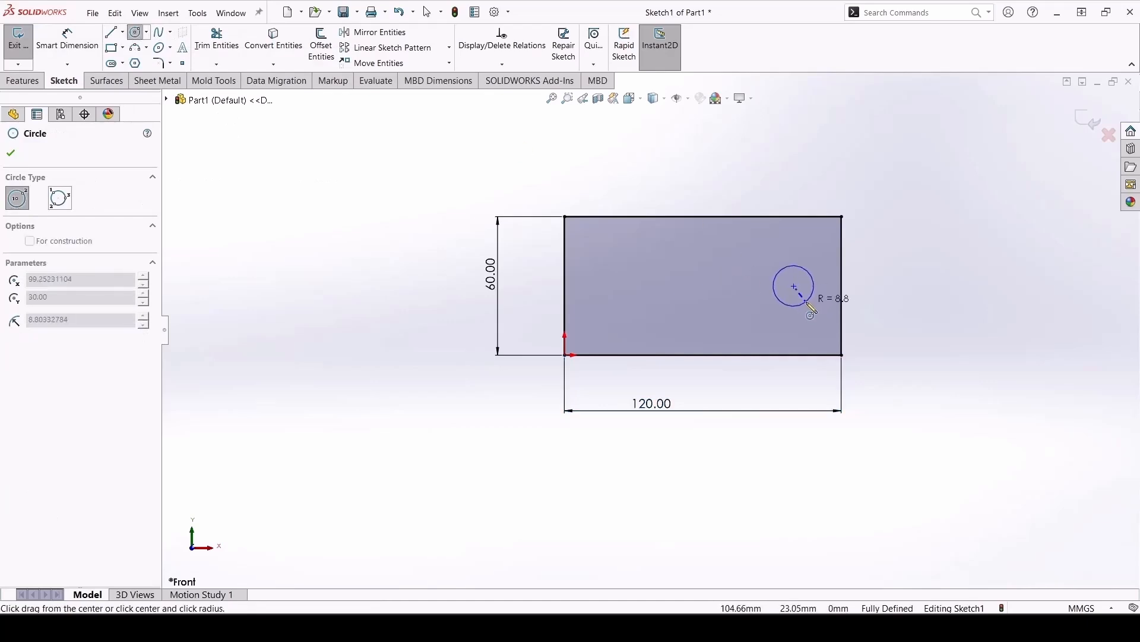
click(795, 309)
click(710, 286)
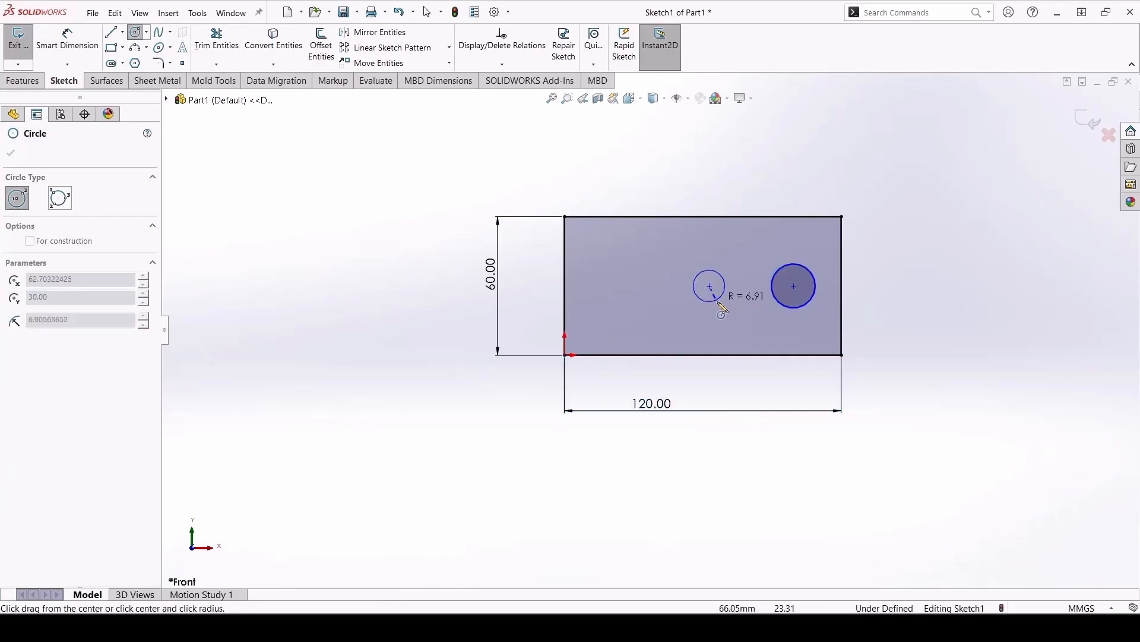
click(730, 299)
click(123, 32)
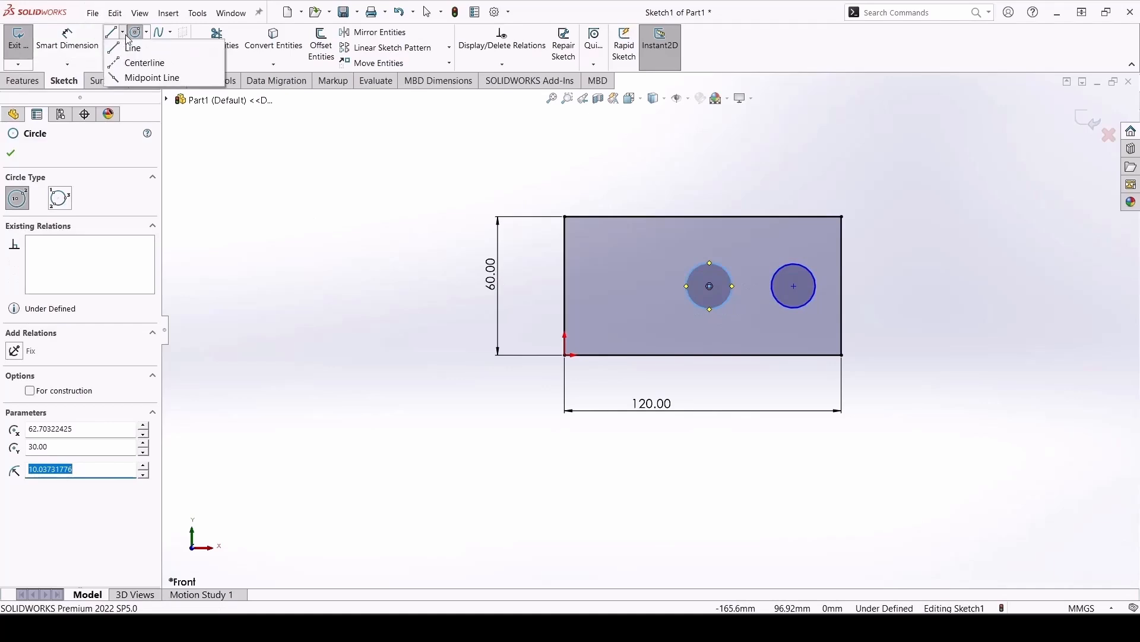
click(67, 65)
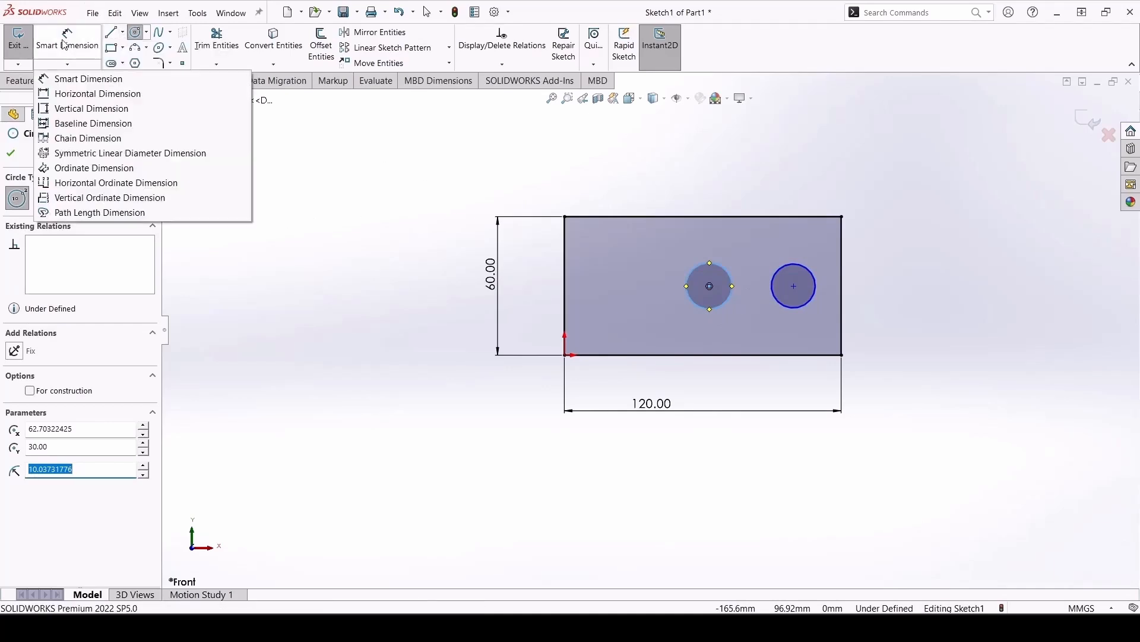
click(320, 169)
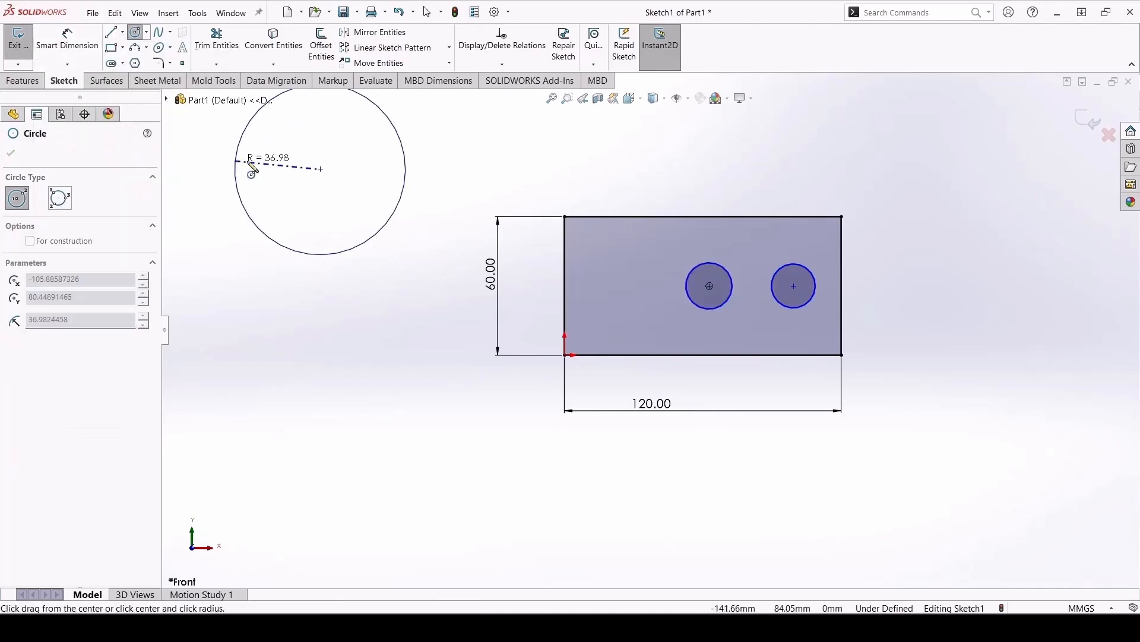
key(Escape)
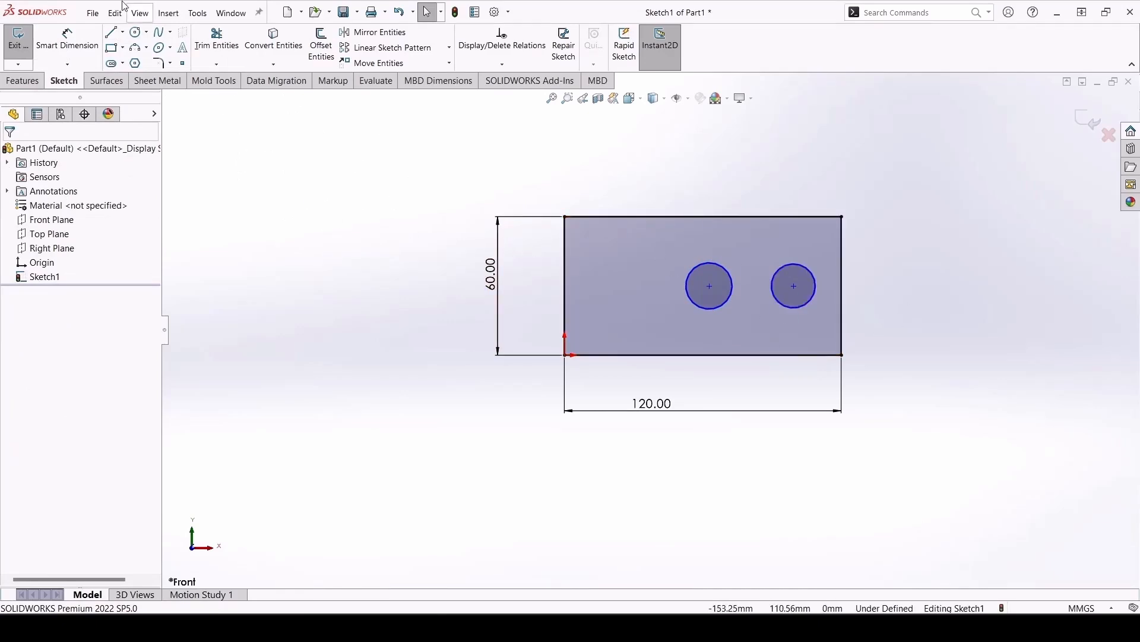
Dimension the right circle's centre 20 mm from the rectangle's right edge
click(71, 47)
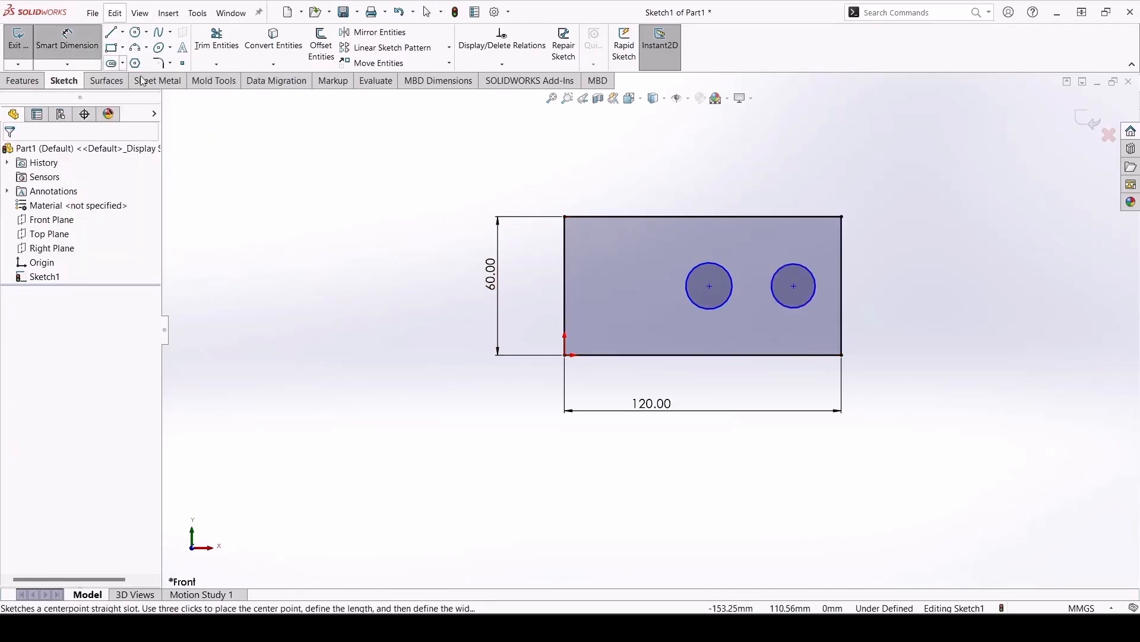
click(45, 44)
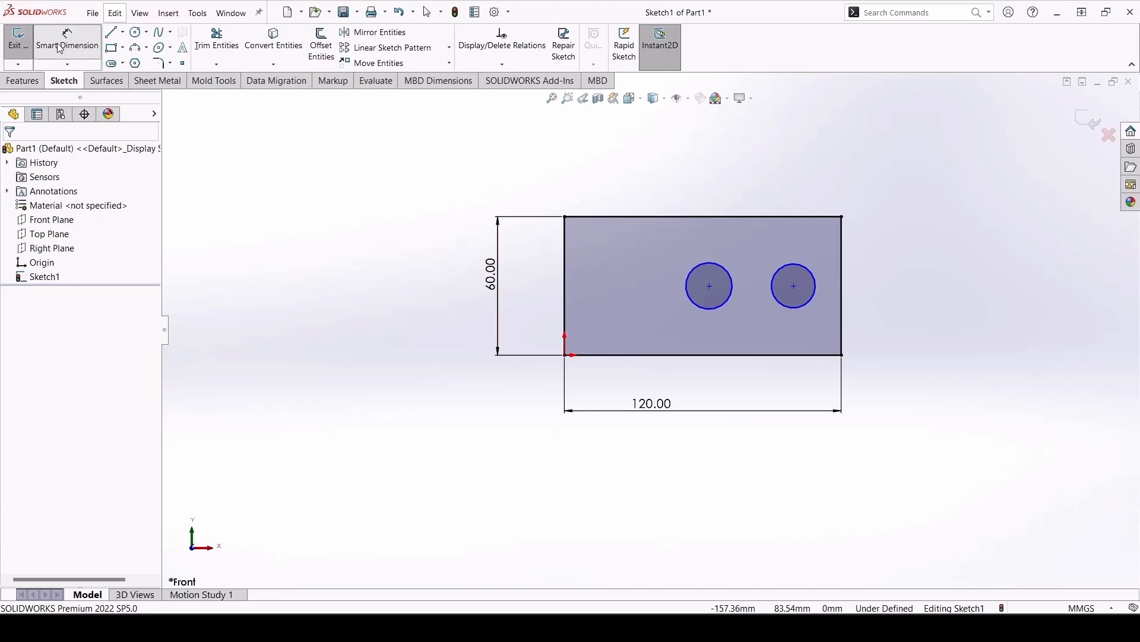
click(60, 50)
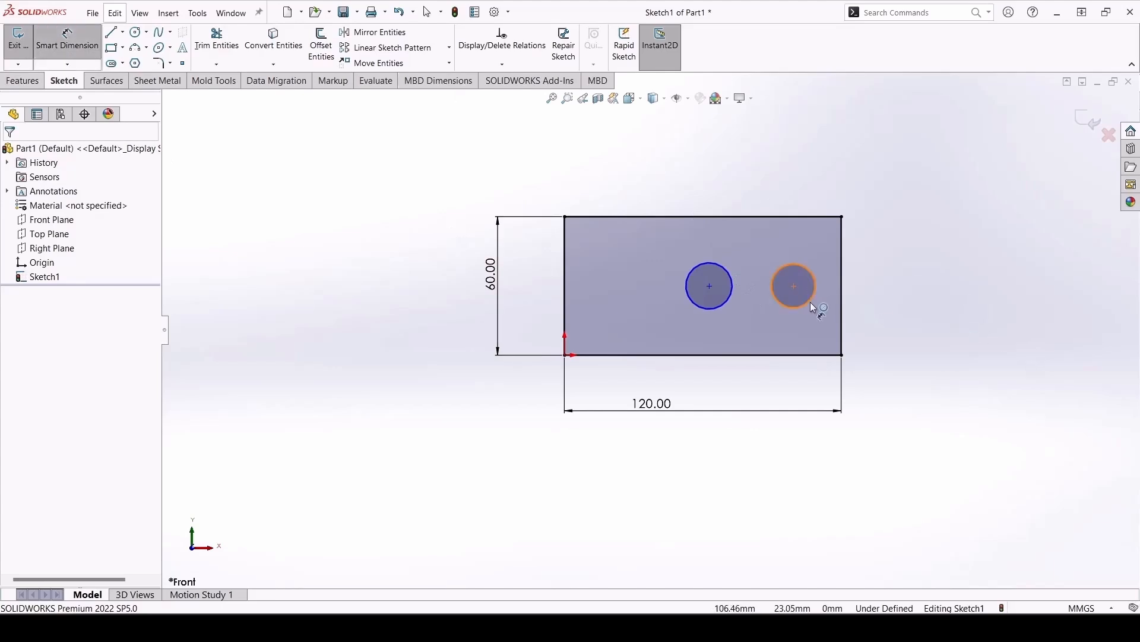
click(811, 302)
click(842, 306)
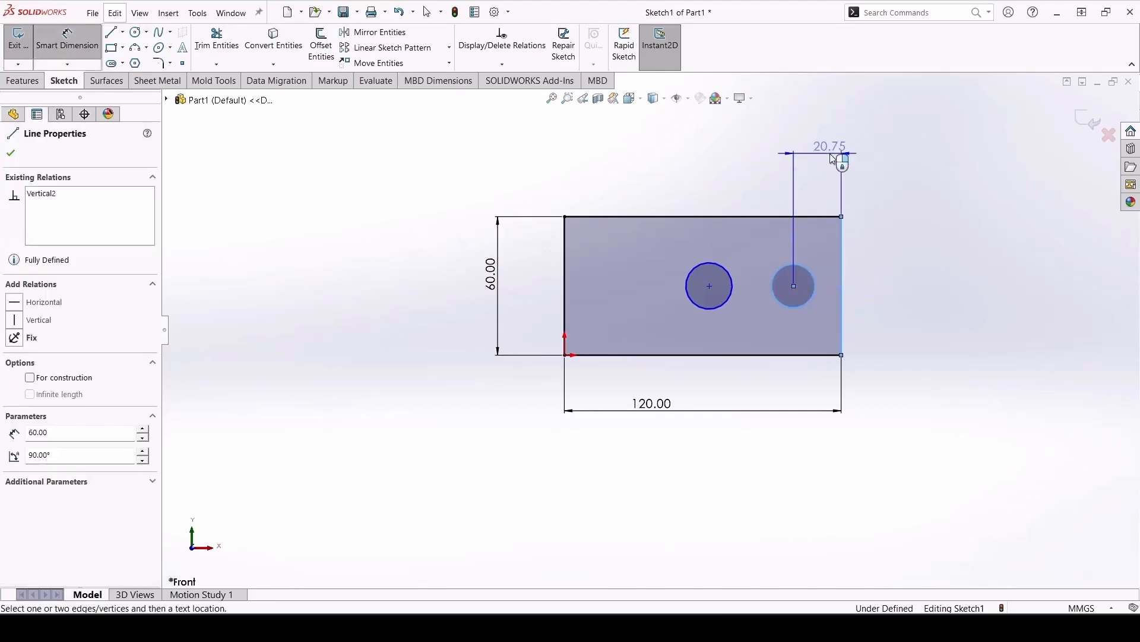
click(824, 161)
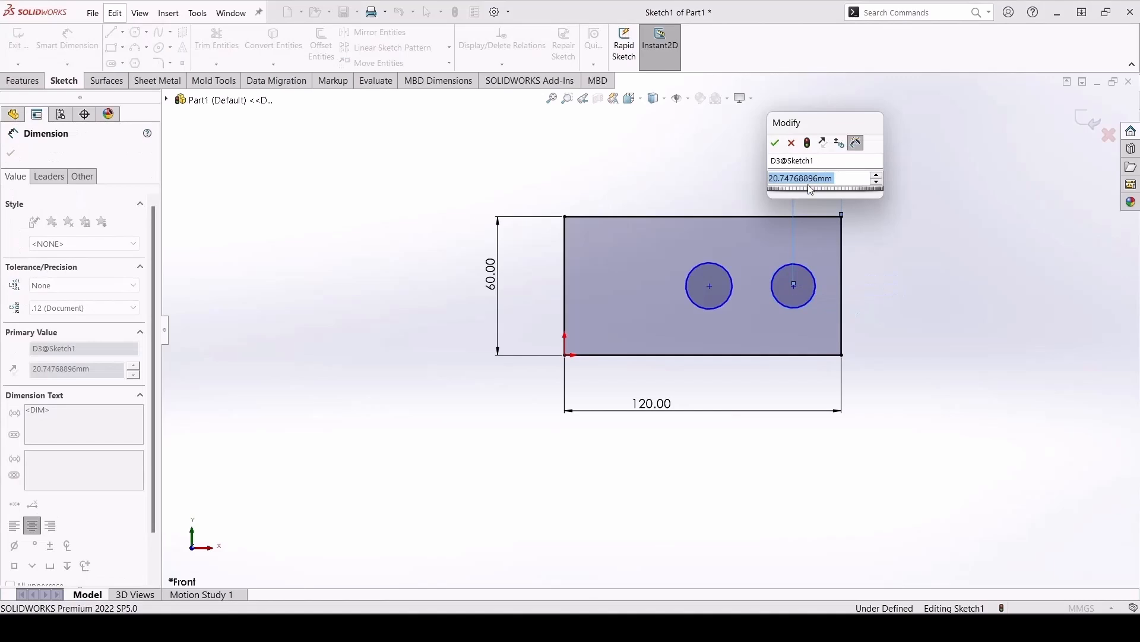
text(20)
key(Return)
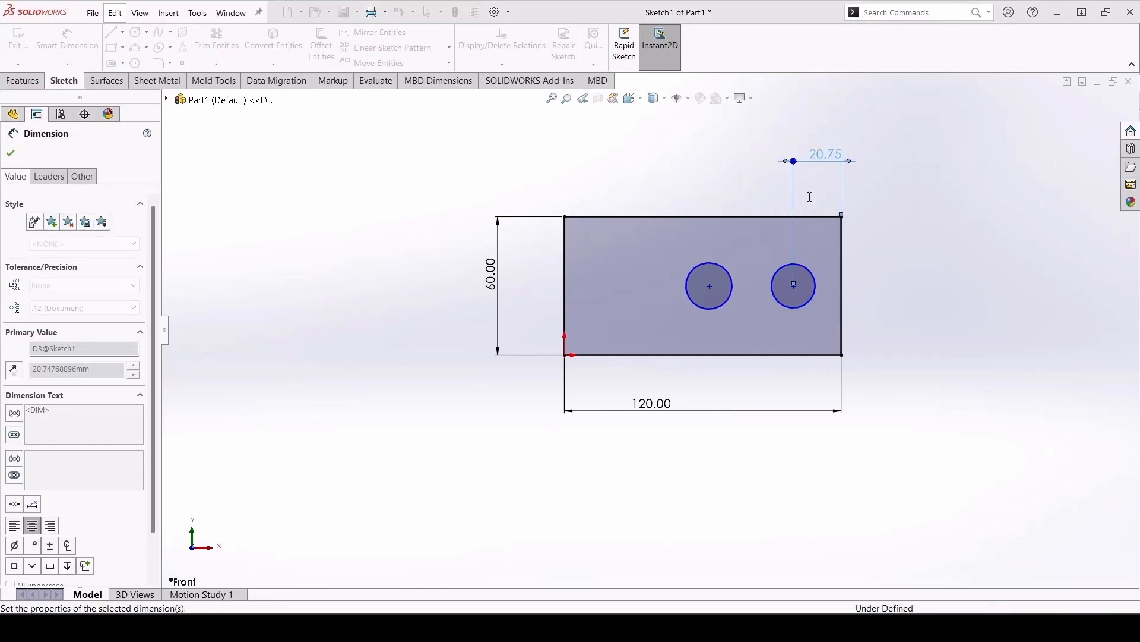
Set the horizontal distance between the centres of the two circles to 40 mm
click(778, 275)
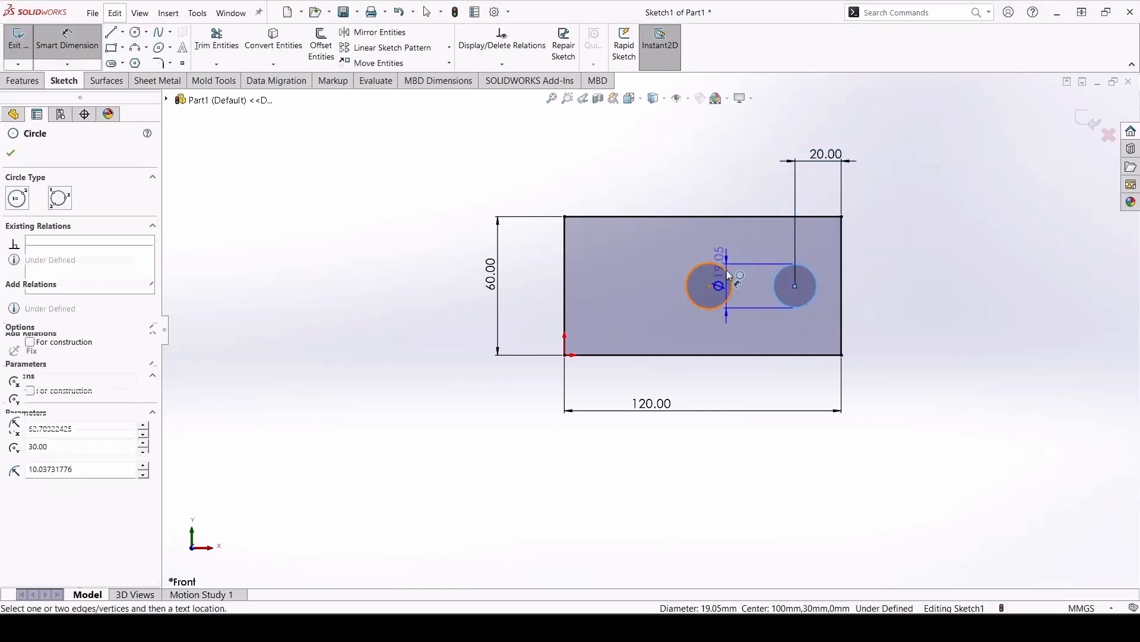
click(722, 280)
click(742, 159)
text(40)
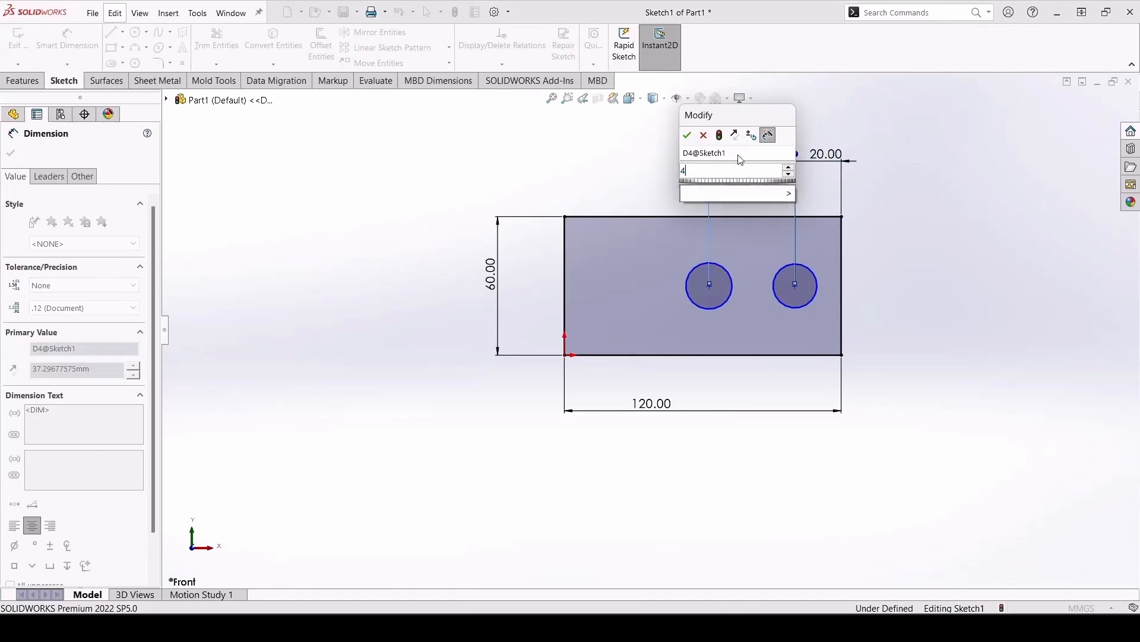
key(Return)
Dimension the right circle's centre 30 mm above the rectangle's bottom edge
click(811, 301)
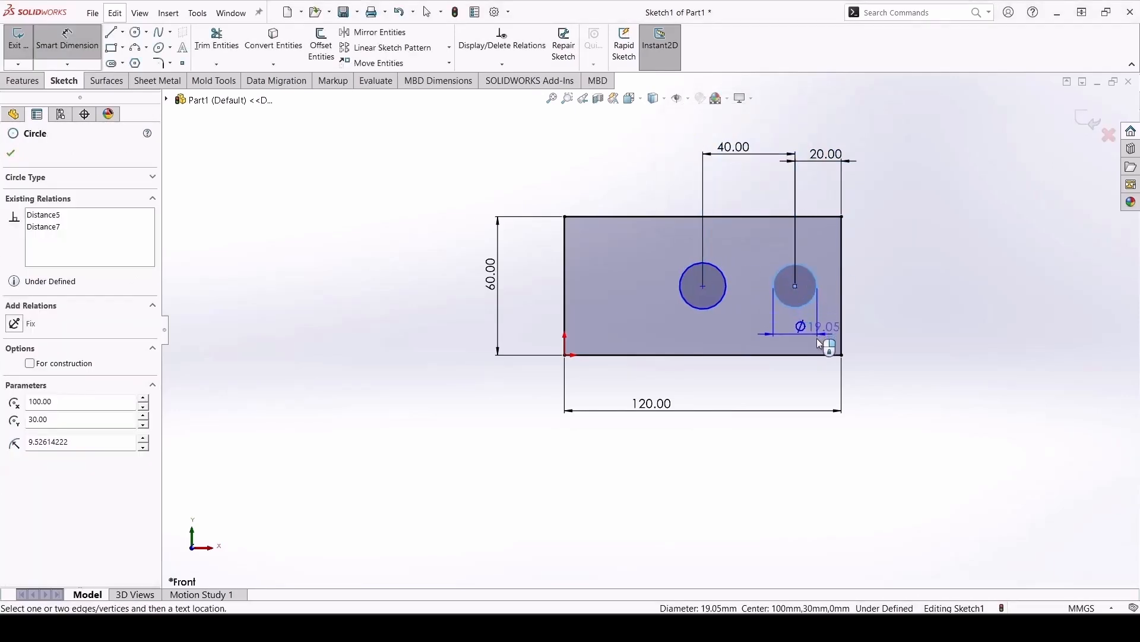
click(826, 355)
click(879, 338)
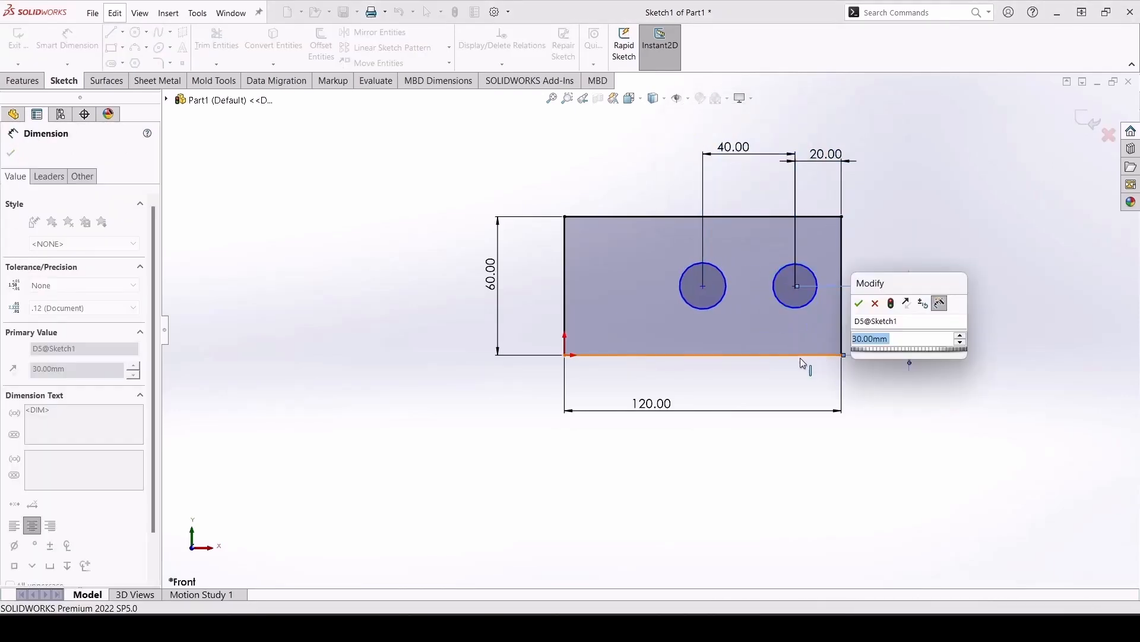
text(30)
key(Return)
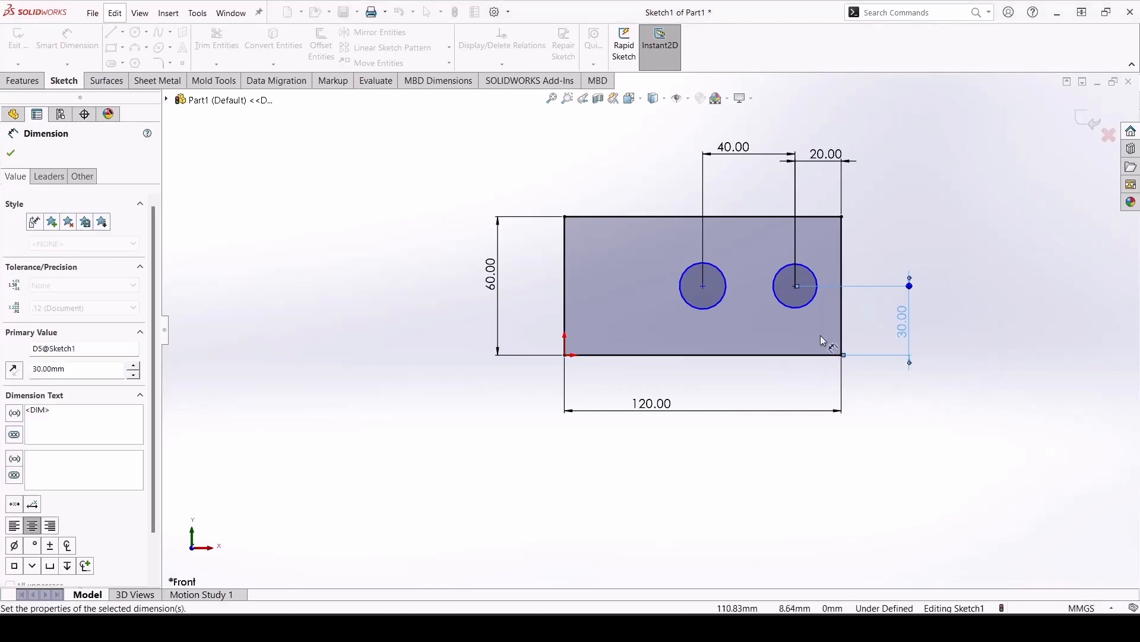
Dimension the left circle's centre 30 mm above the rectangle's bottom edge and end dimensioning
click(724, 302)
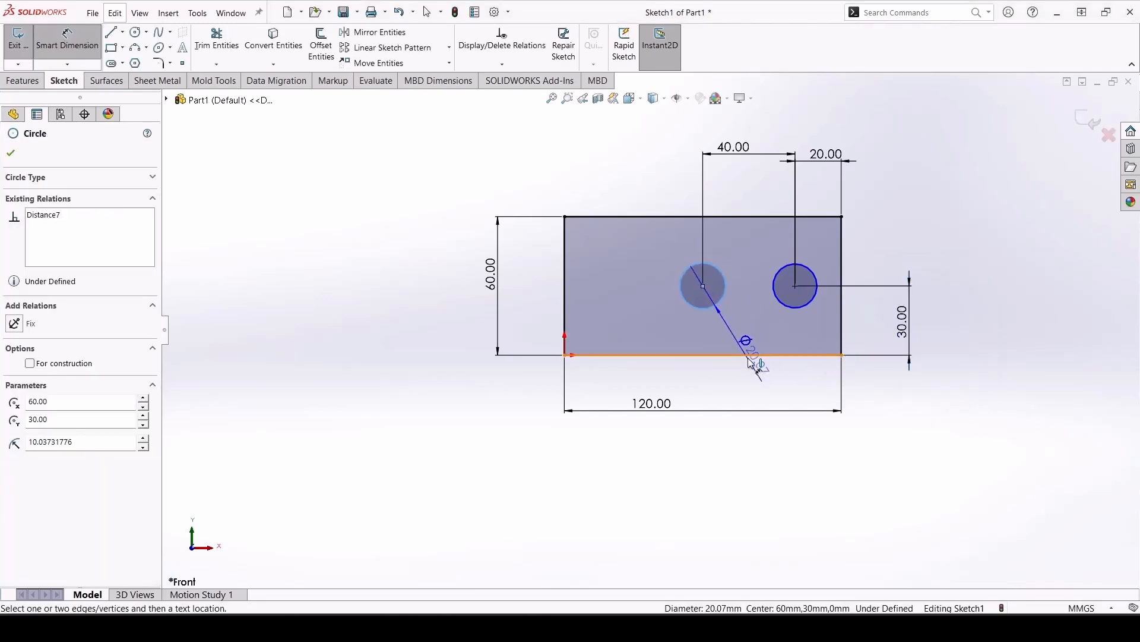
click(753, 355)
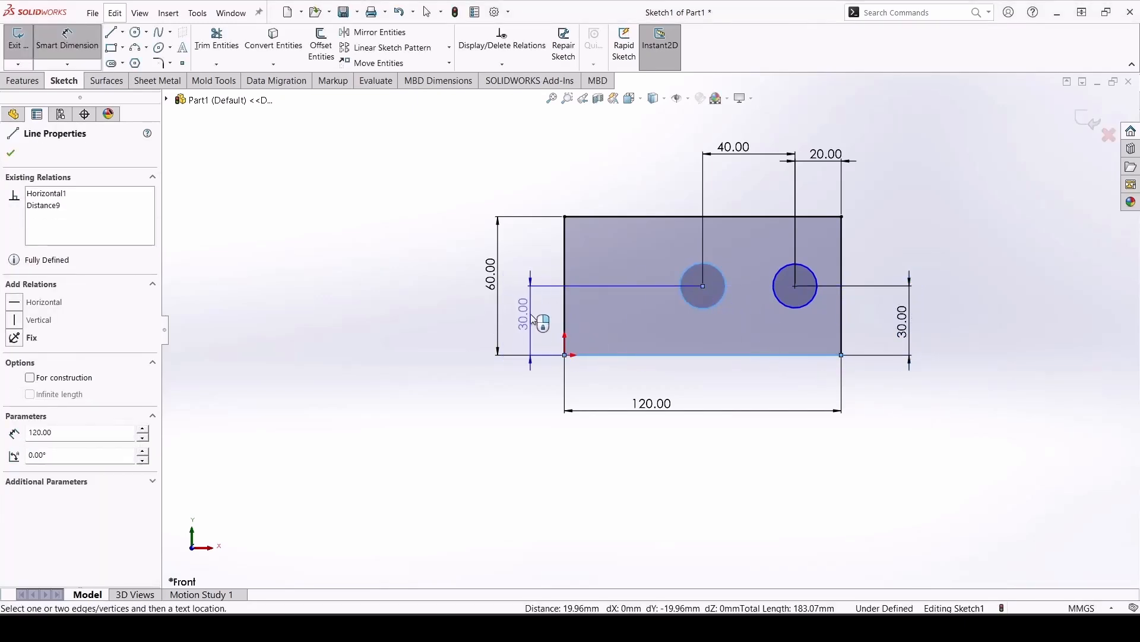
click(528, 316)
click(493, 297)
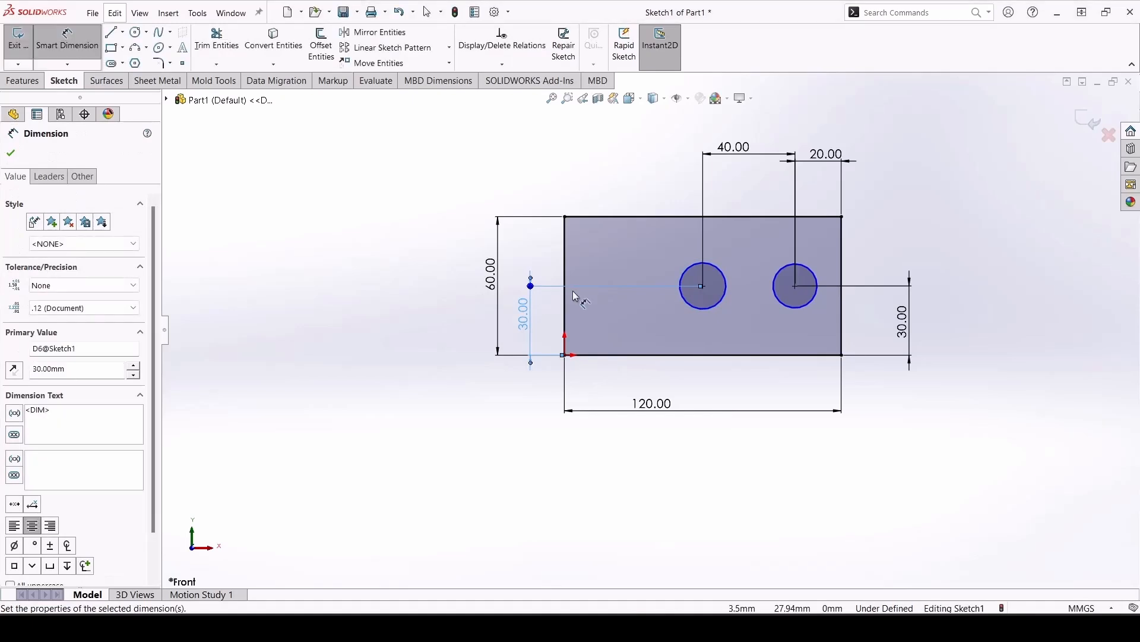
key(Escape)
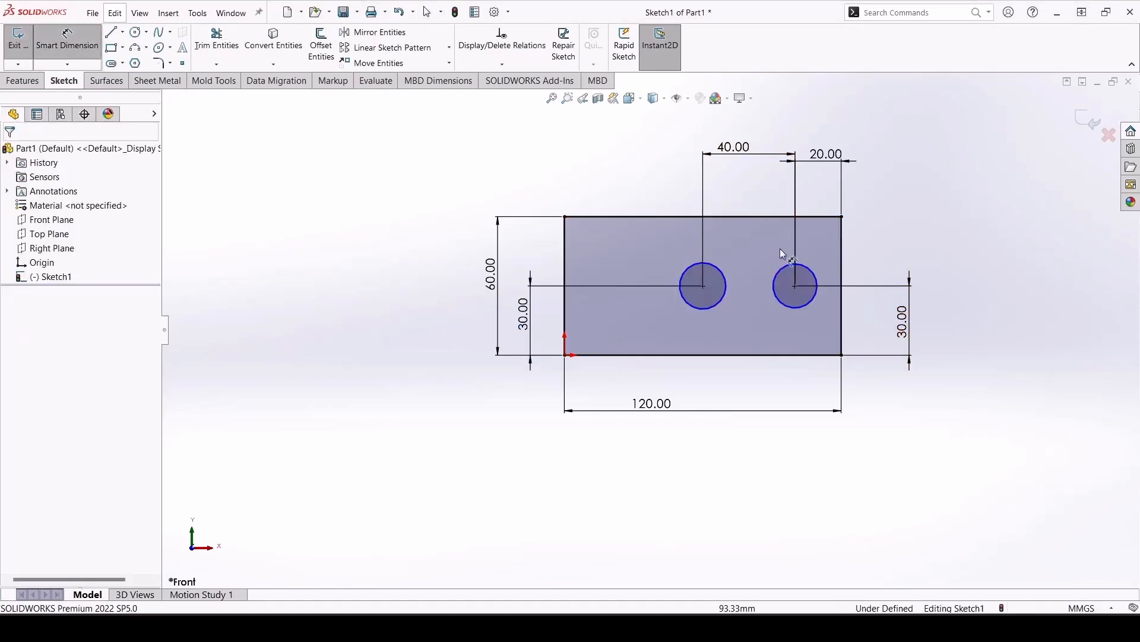
key(Escape)
Dimension the right circle with a diameter of 15 mm
click(71, 47)
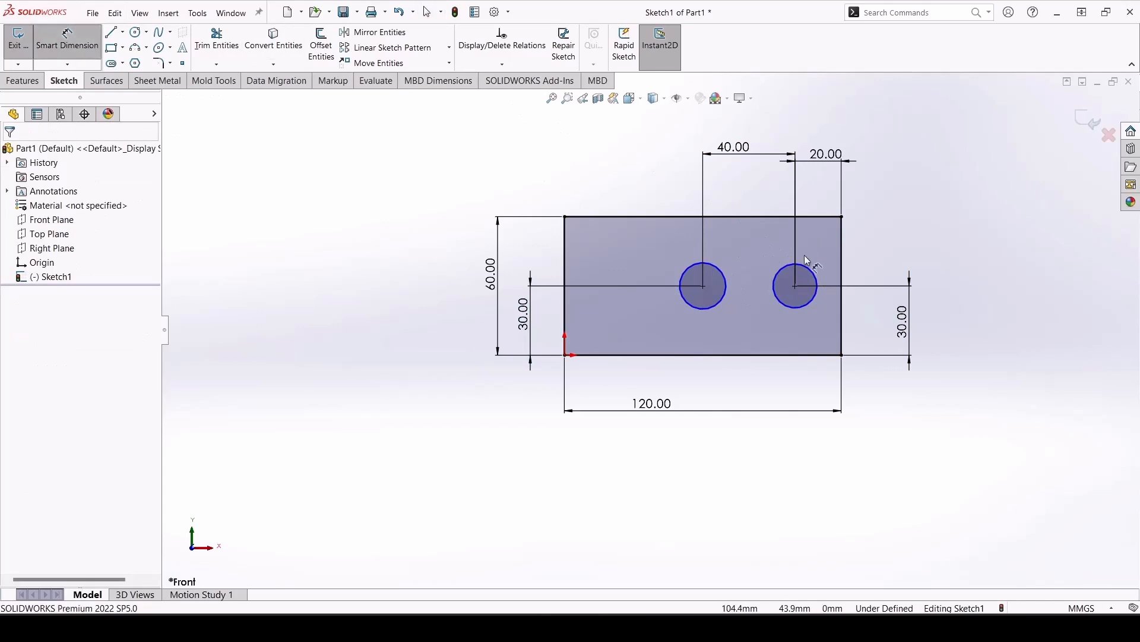
click(817, 274)
click(918, 214)
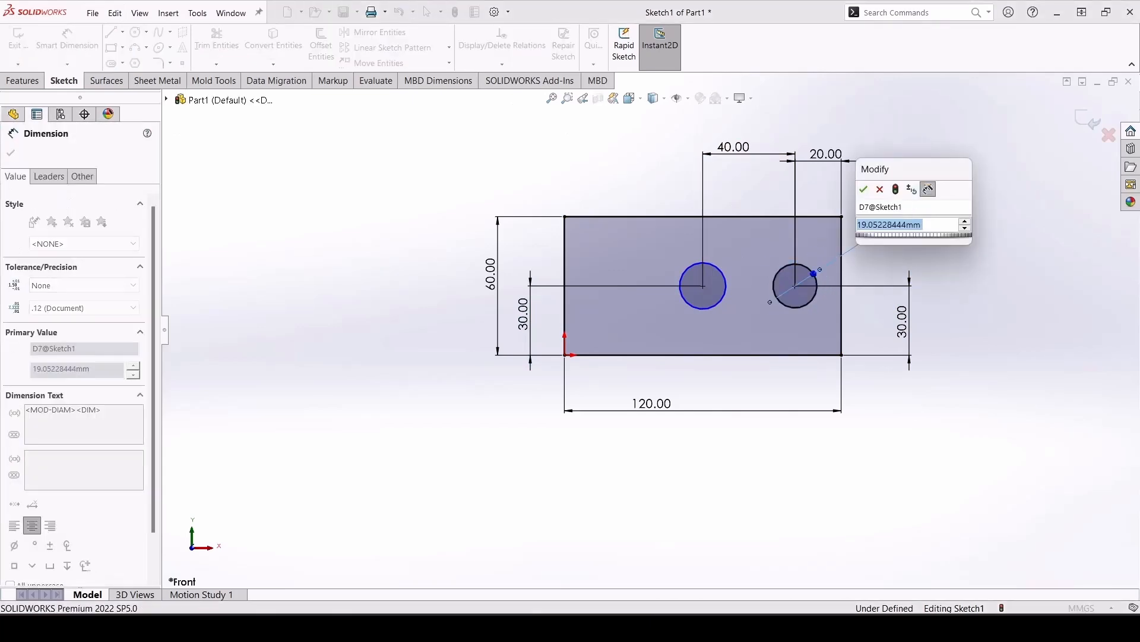
text(15)
key(Return)
Dimension the left circle with a diameter of 15 mm and finish dimensioning
click(720, 274)
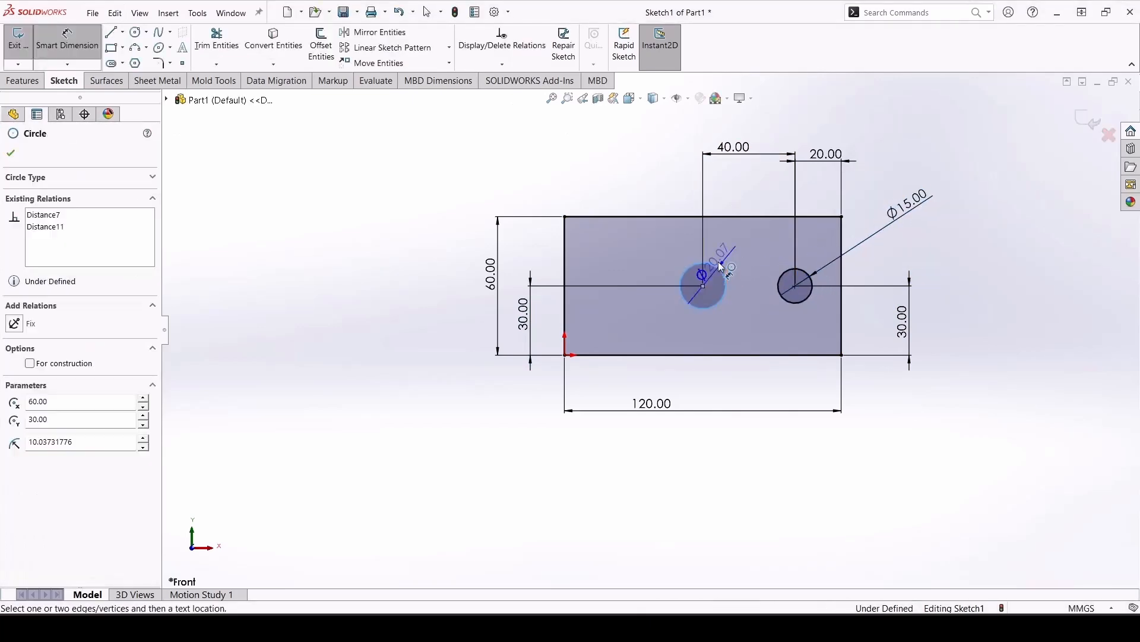
click(600, 148)
text(15)
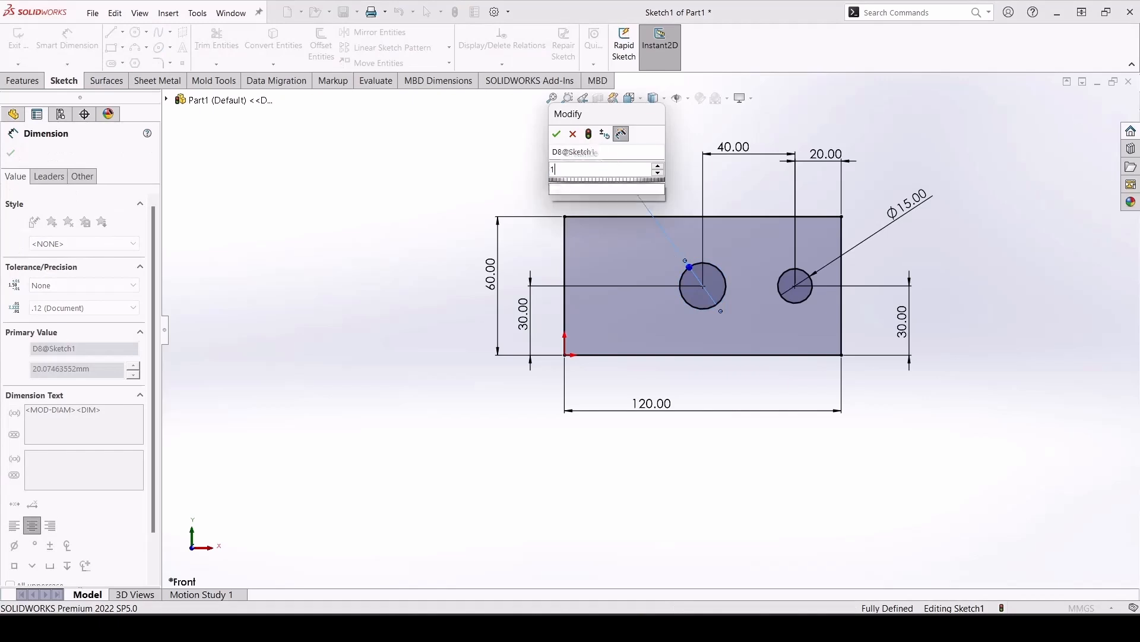
key(Return)
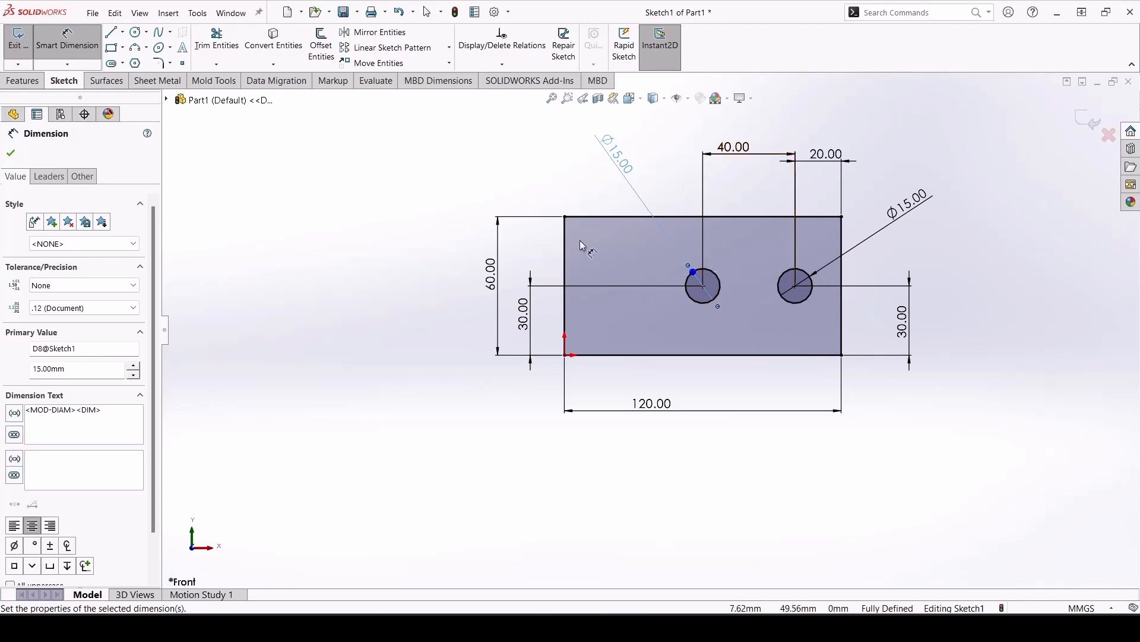
click(11, 153)
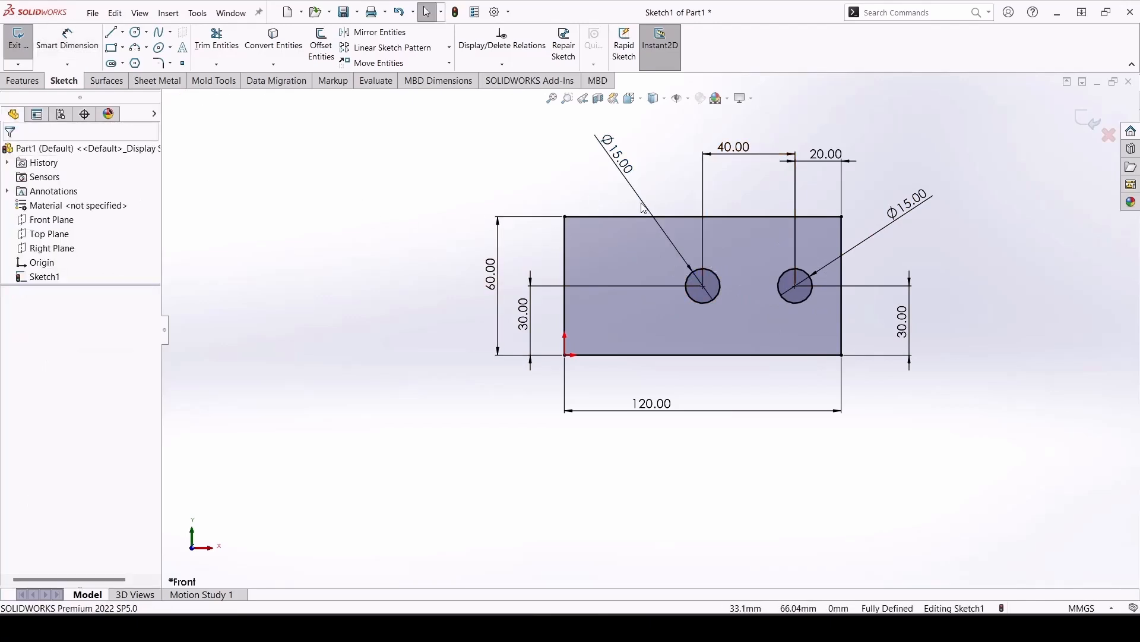
Extrude the rectangle sketch with its two circles as a boss, using a Blind end condition and a 10 mm depth
click(23, 81)
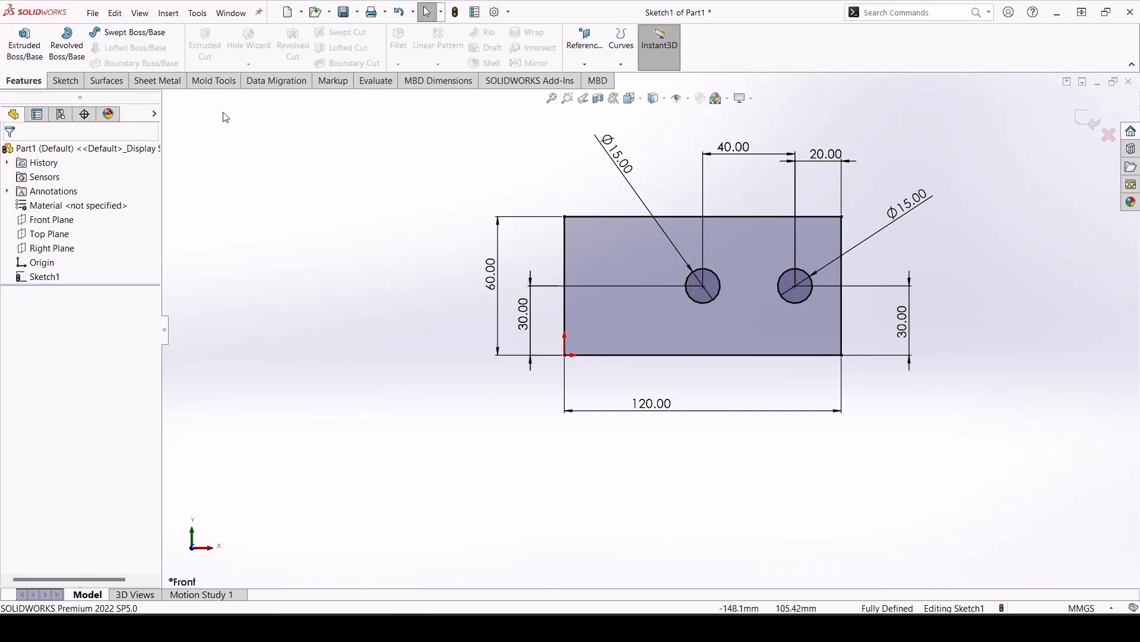
click(66, 81)
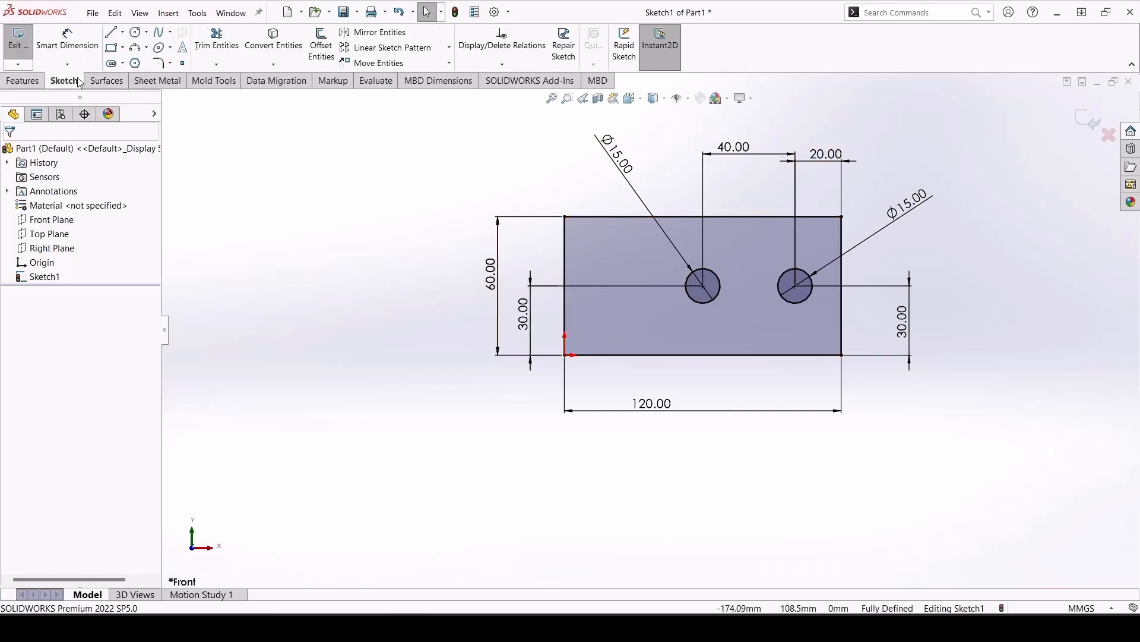
click(25, 81)
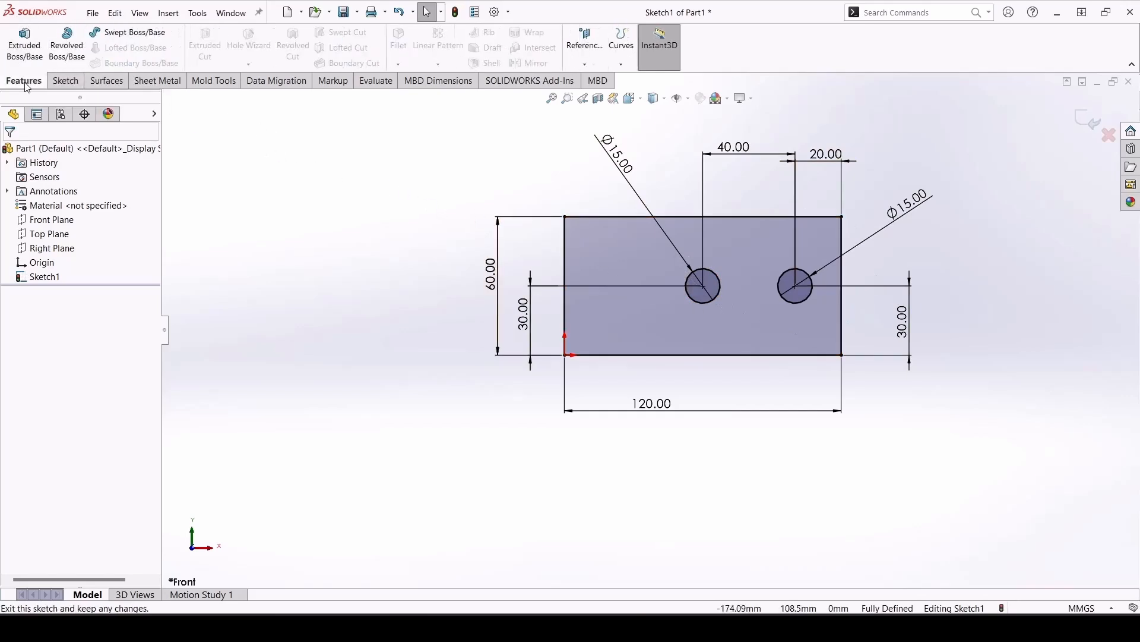
click(25, 46)
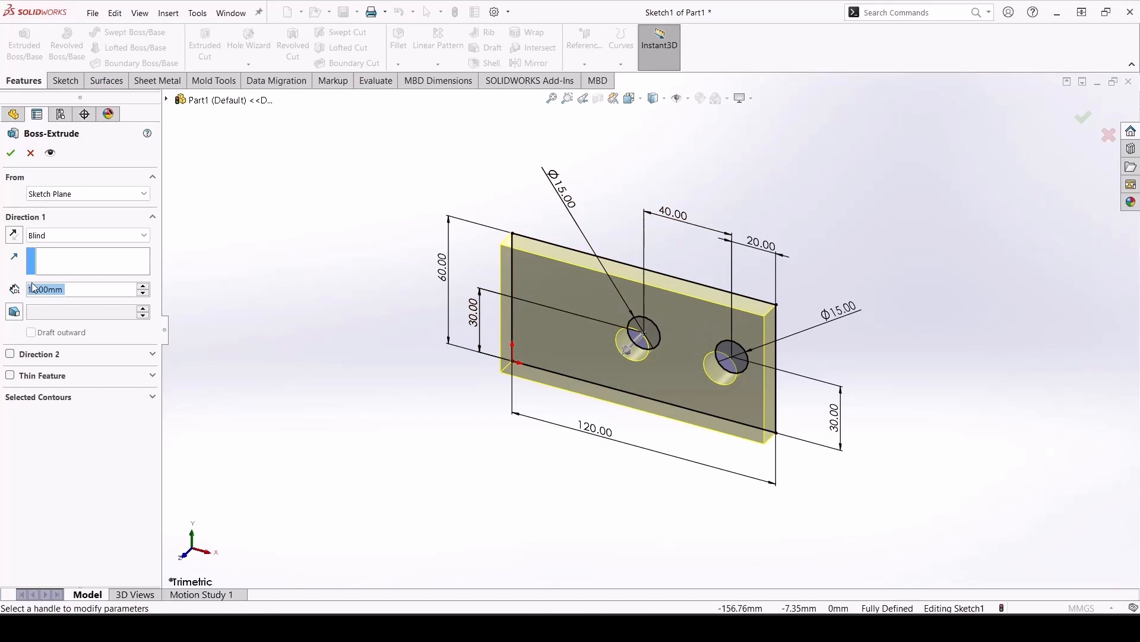
click(60, 237)
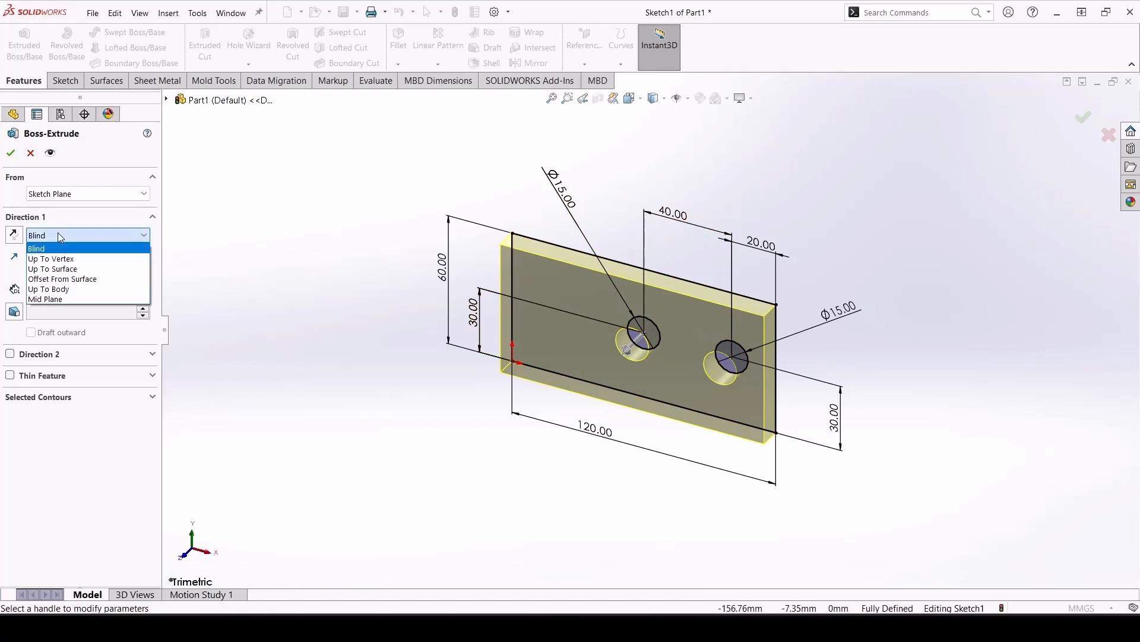
click(48, 250)
click(60, 235)
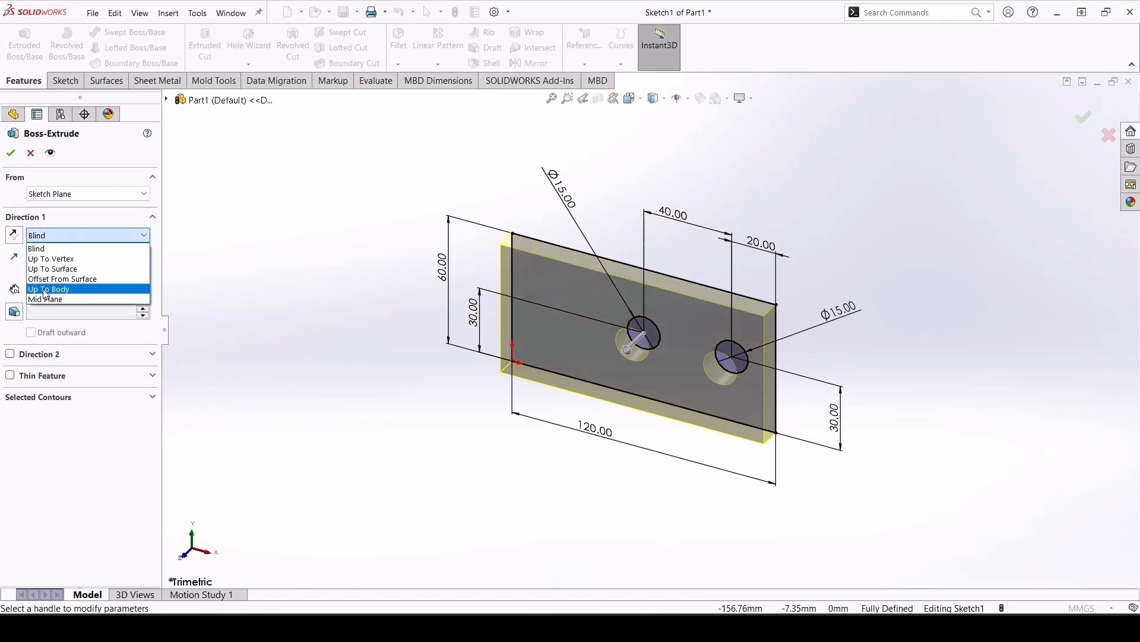
click(53, 300)
click(66, 238)
click(67, 249)
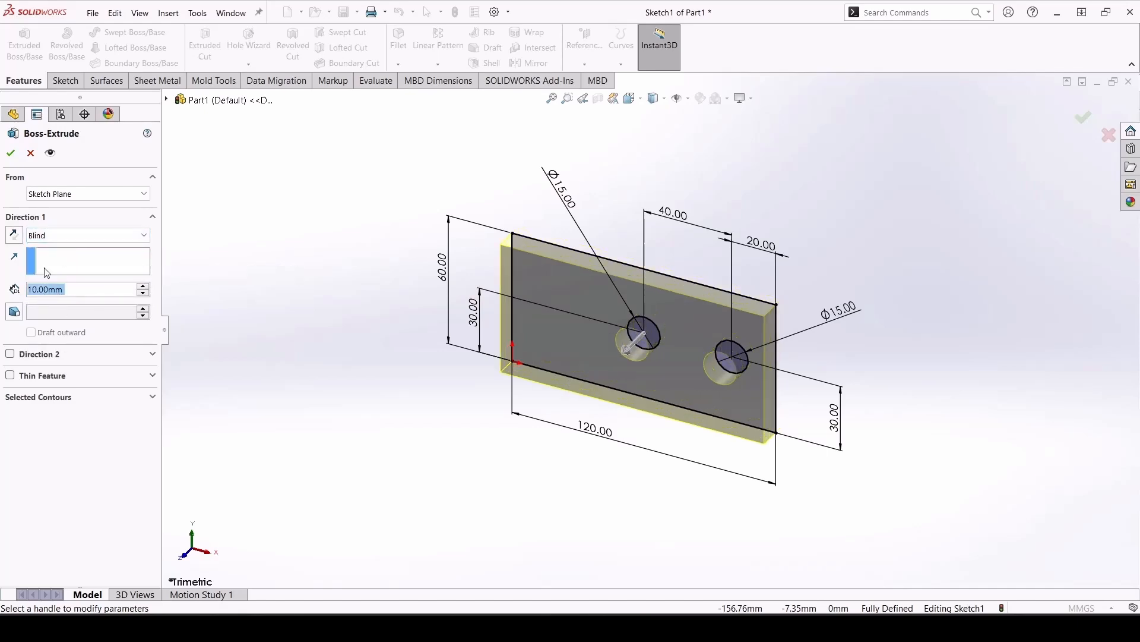
click(11, 154)
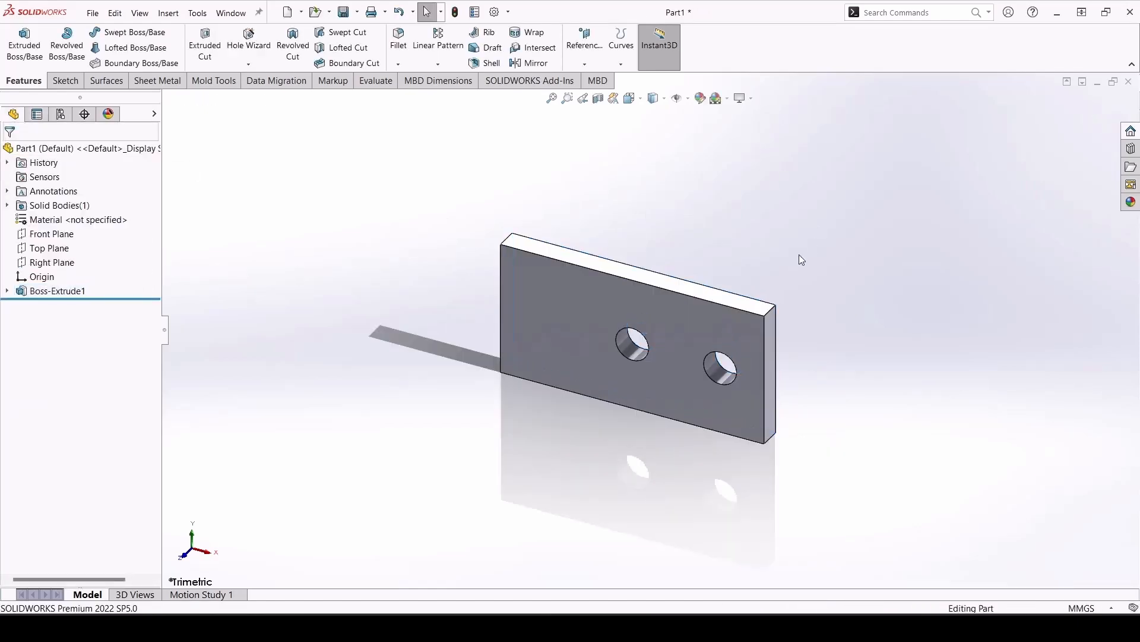
Sketch a closed line rectangle about 27 mm wide and 60 mm high on the plate's front face, starting at the origin along the left edge
mouse_move(721, 315)
middle_down()
mouse_move(769, 173)
mouse_move(725, 221)
mouse_move(751, 219)
mouse_move(761, 129)
mouse_move(789, 214)
mouse_move(754, 276)
middle_up()
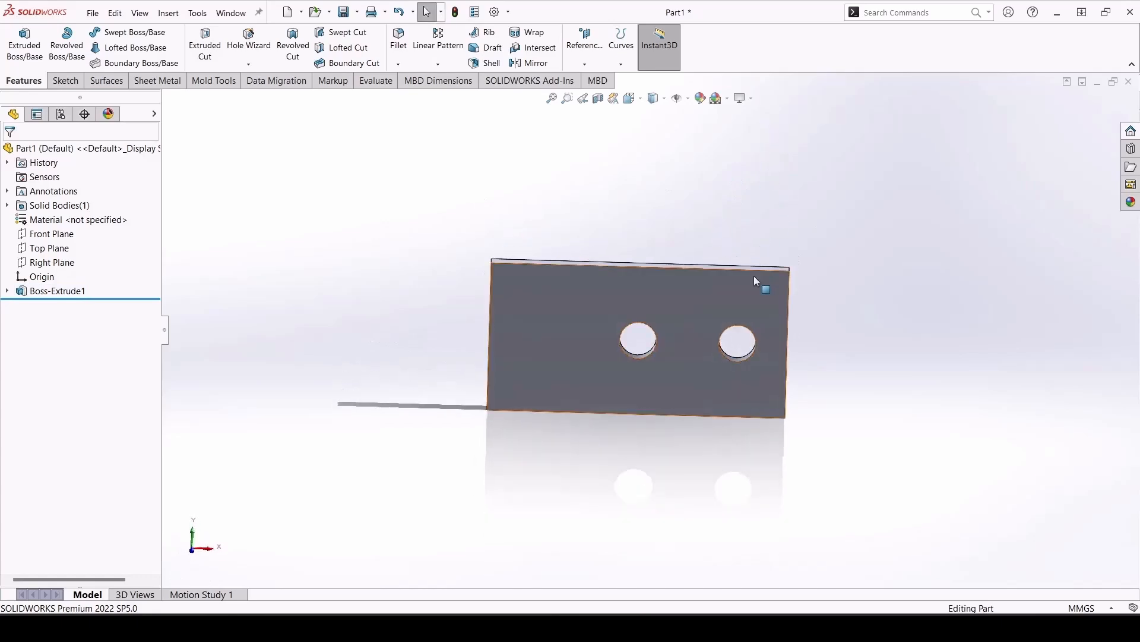
click(743, 303)
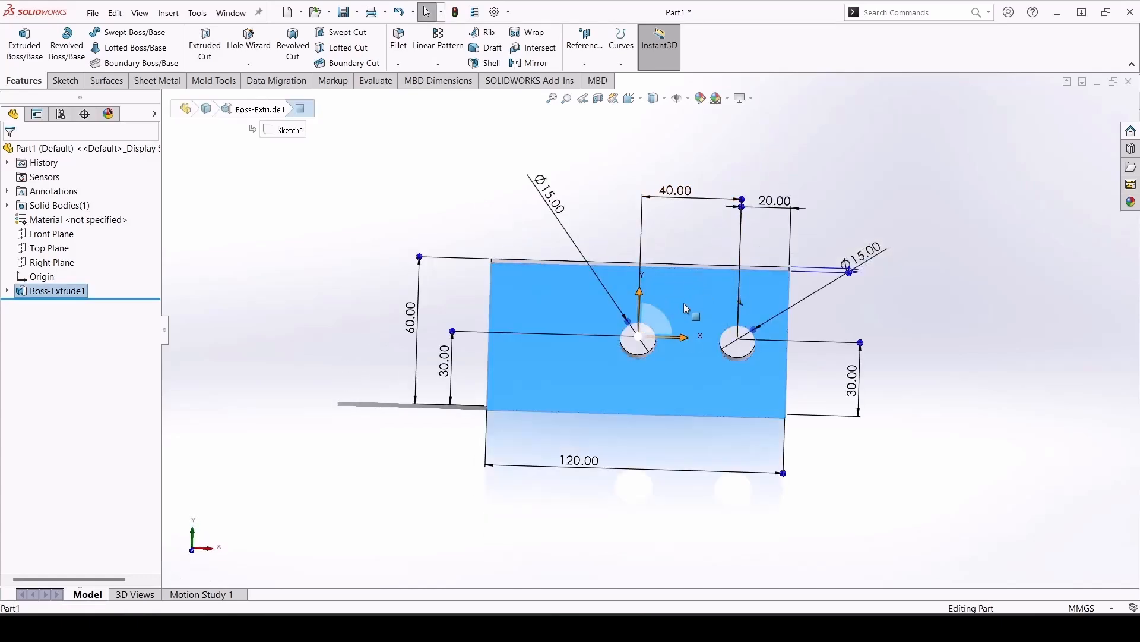
right_click(694, 288)
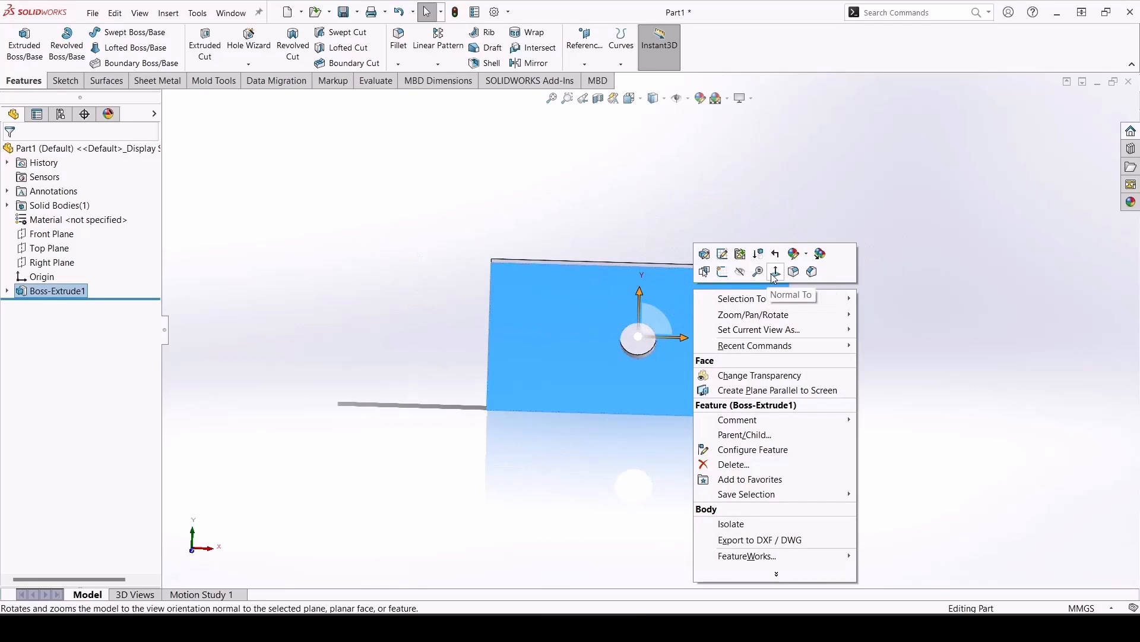
click(771, 273)
click(65, 81)
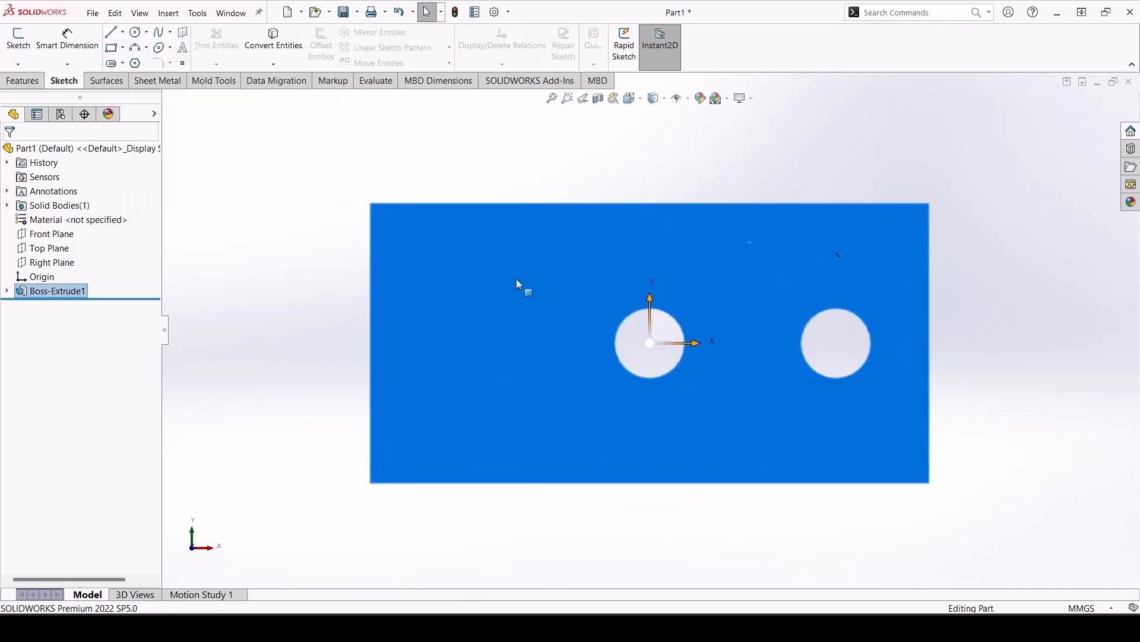
click(112, 32)
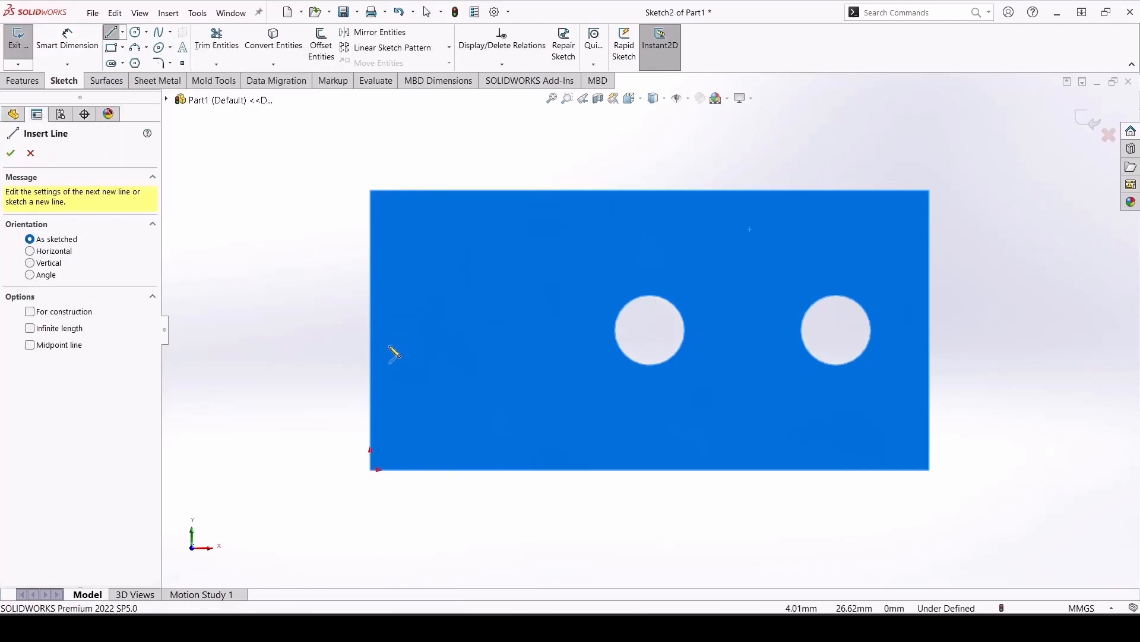
click(371, 469)
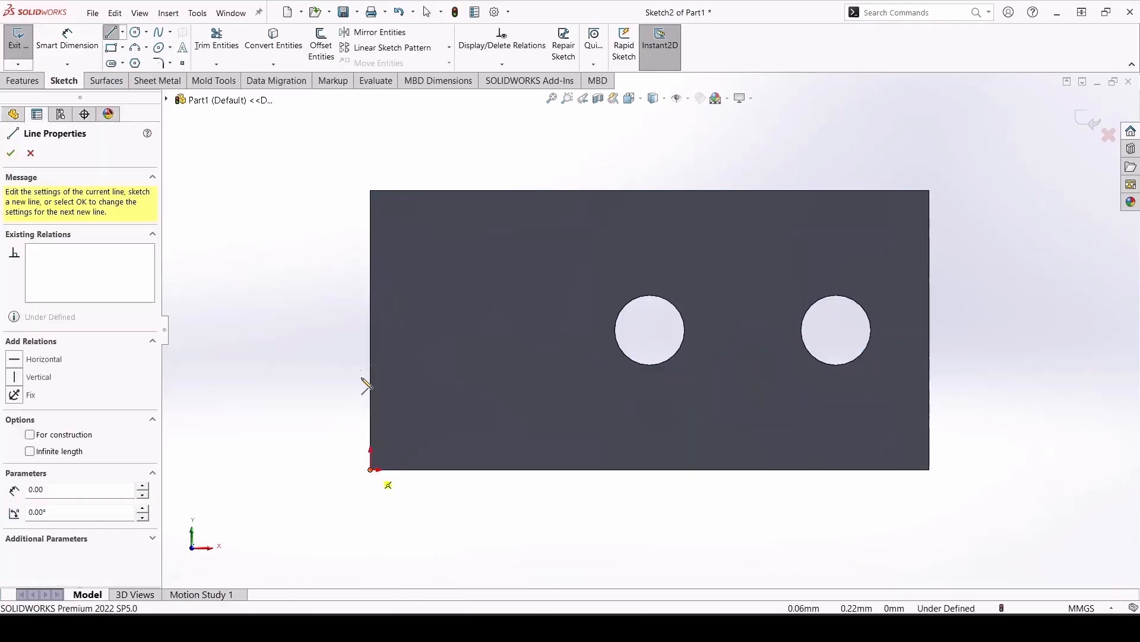
click(371, 191)
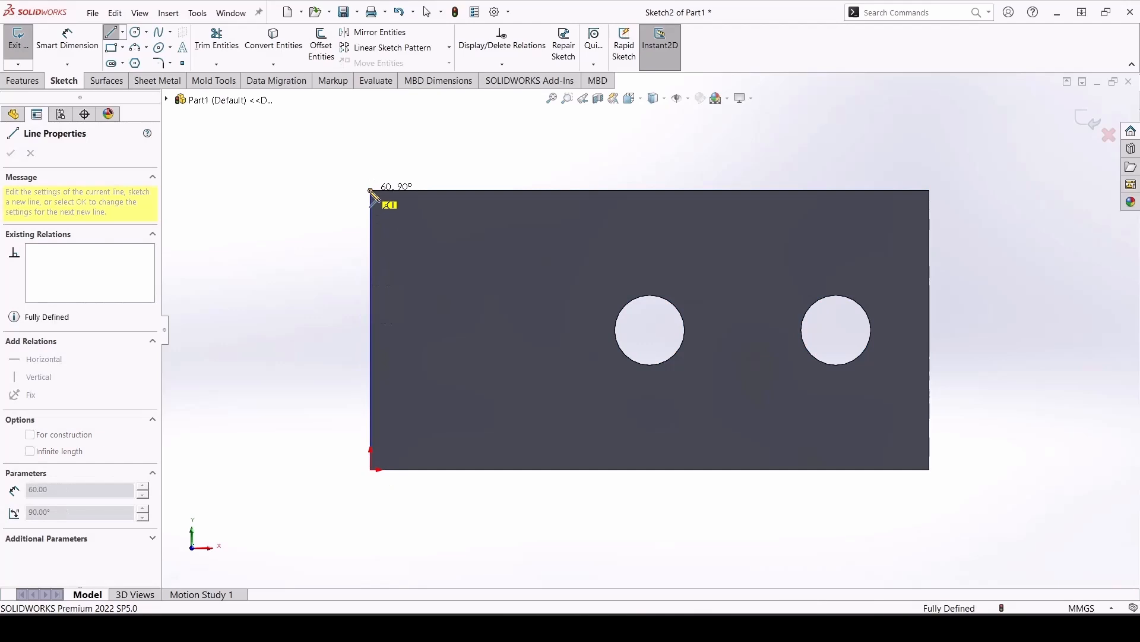
click(496, 191)
click(496, 469)
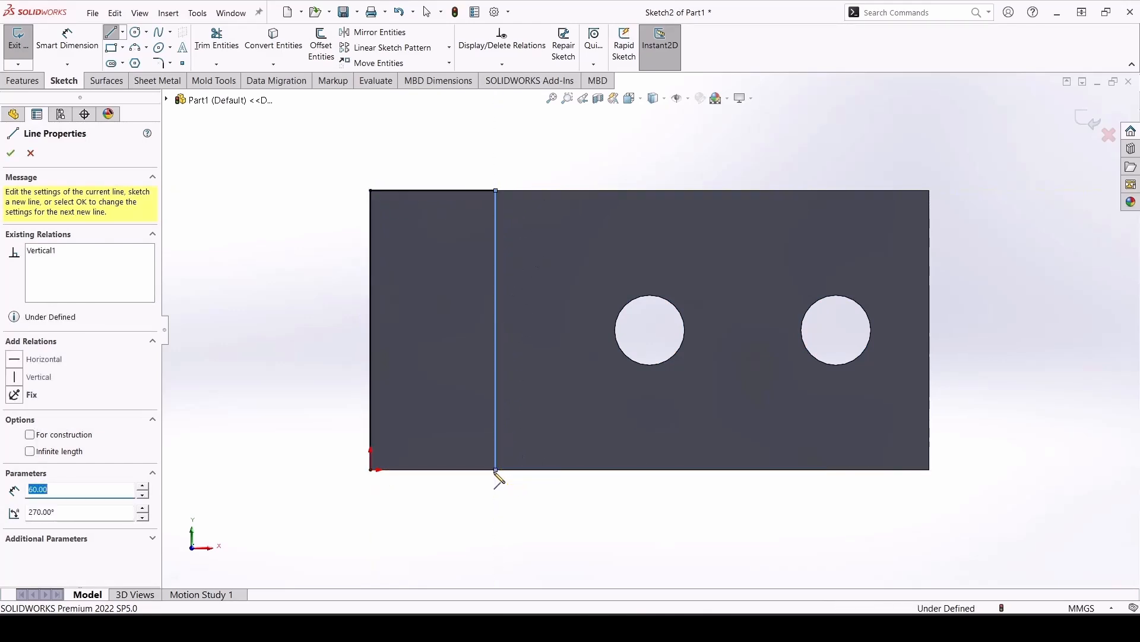
click(371, 469)
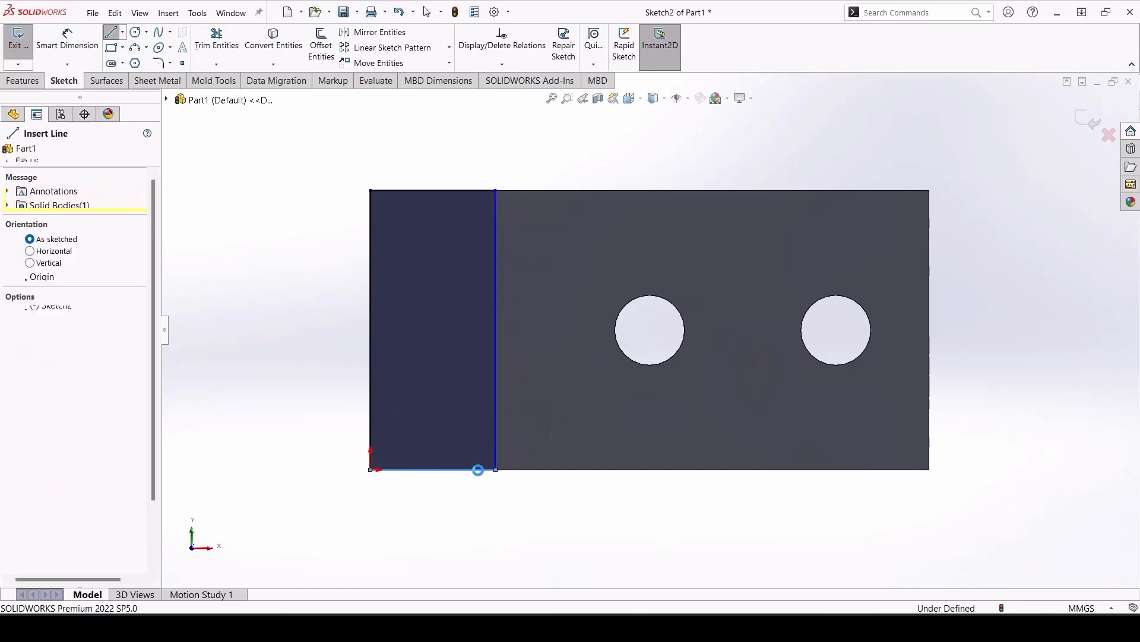
key(Escape)
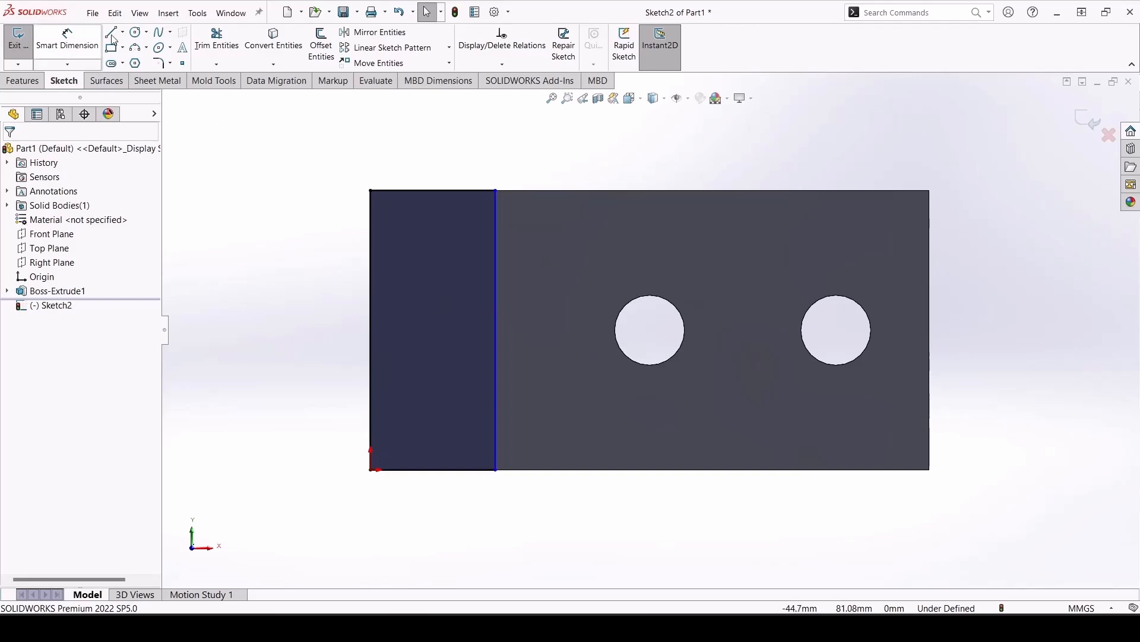
Dimension the new rectangle's top line with a width of 35 mm and finish dimensioning
click(67, 39)
click(443, 192)
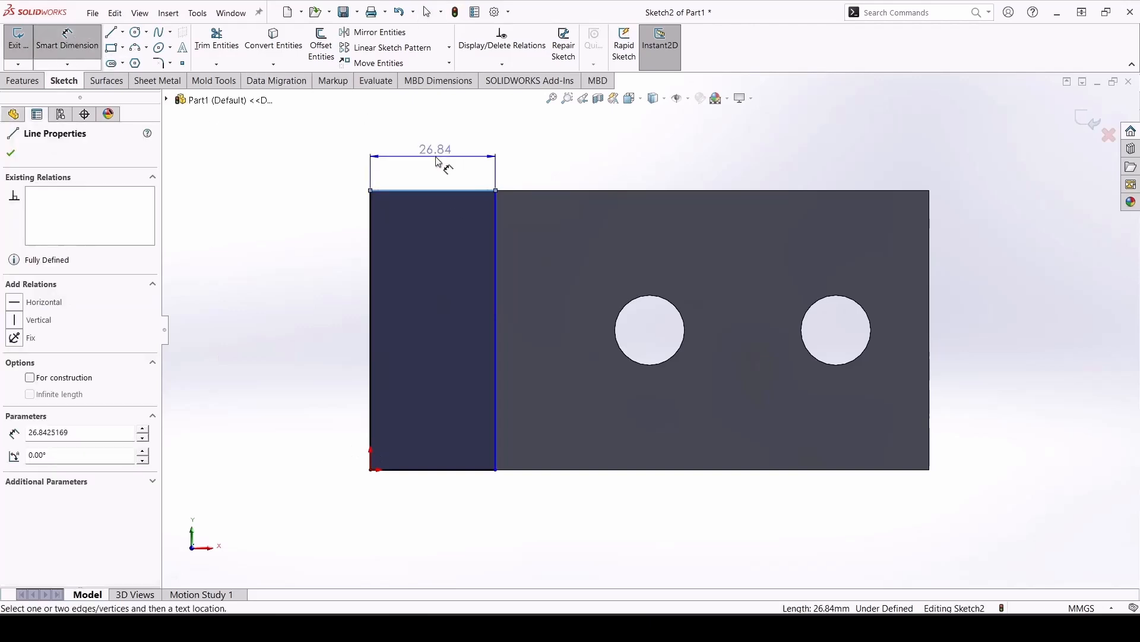
click(438, 158)
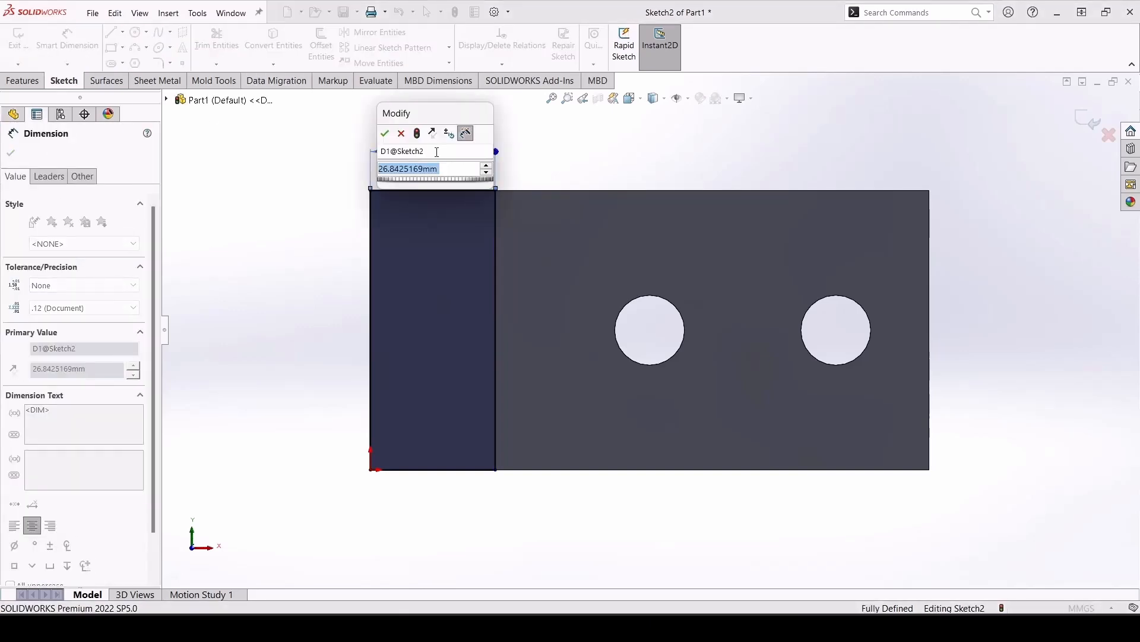
text(35)
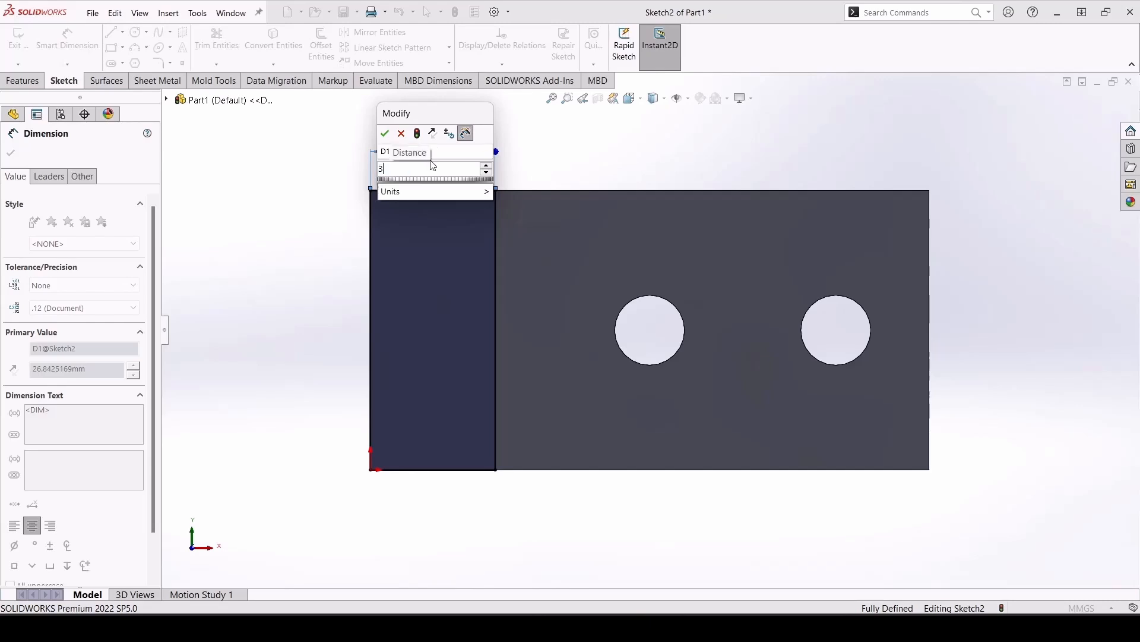
key(Return)
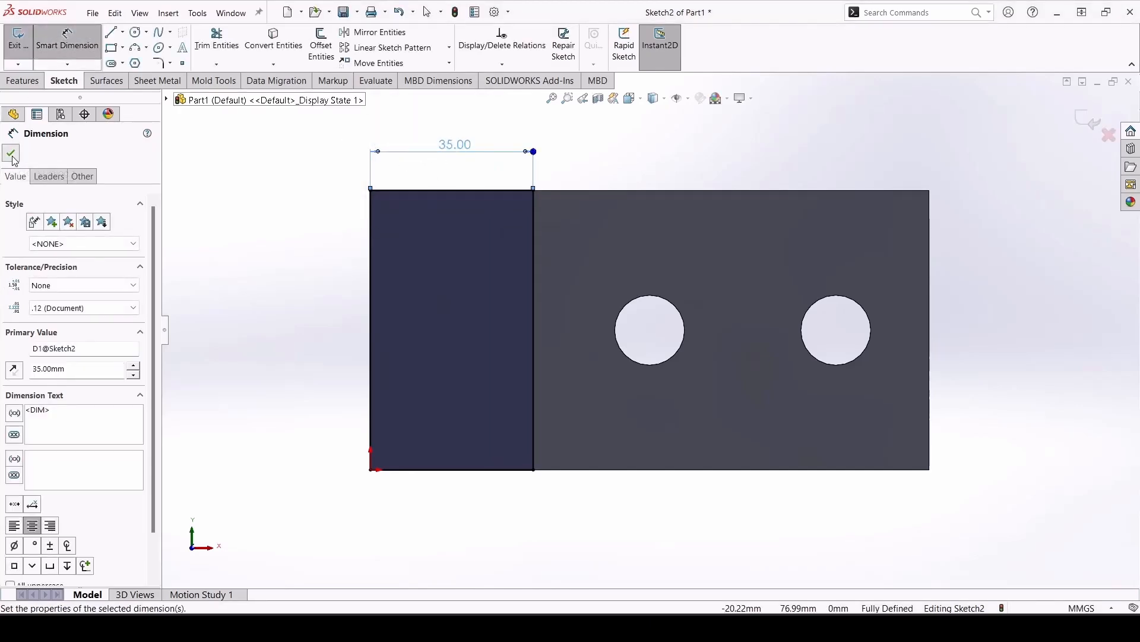
click(11, 155)
Extrude the 35 mm wide rectangle as a Blind boss 10 mm deep, merged with the plate
click(24, 81)
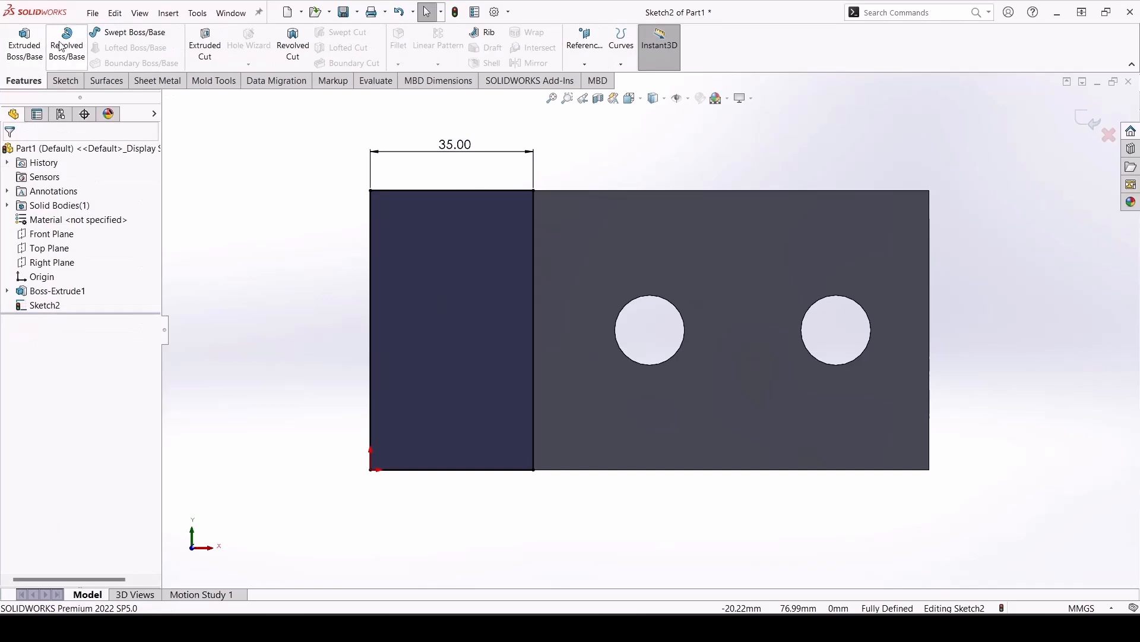
click(25, 47)
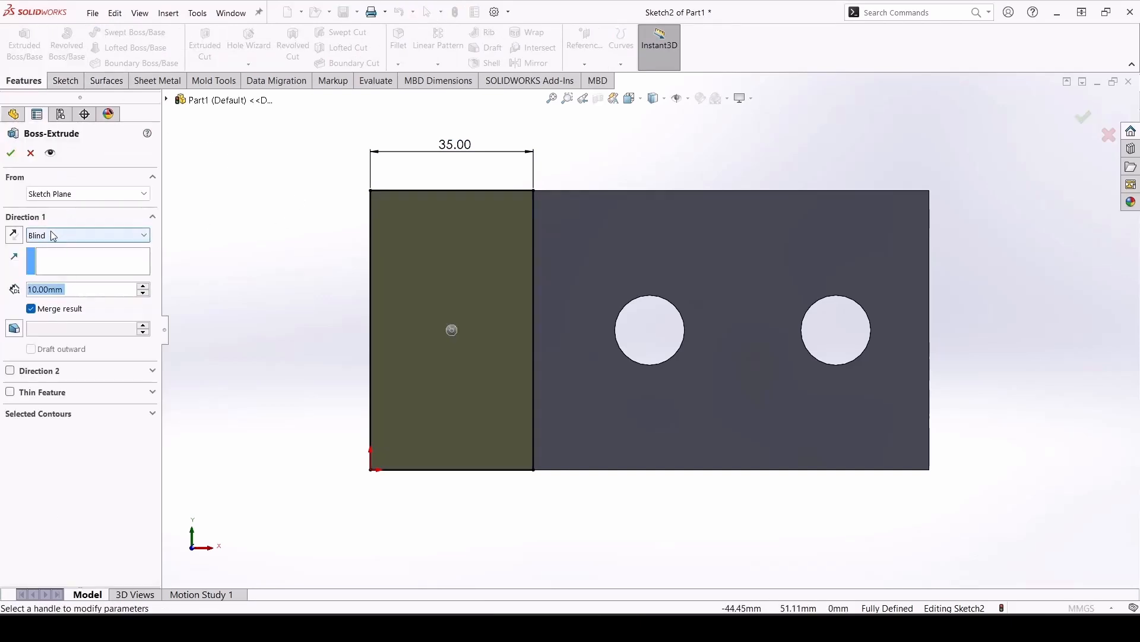
key(Return)
Fillet the two vertical corner edges at the plate's thin end, nearest the holes, with a 15 mm radius
middle_drag(848, 183, 668, 248)
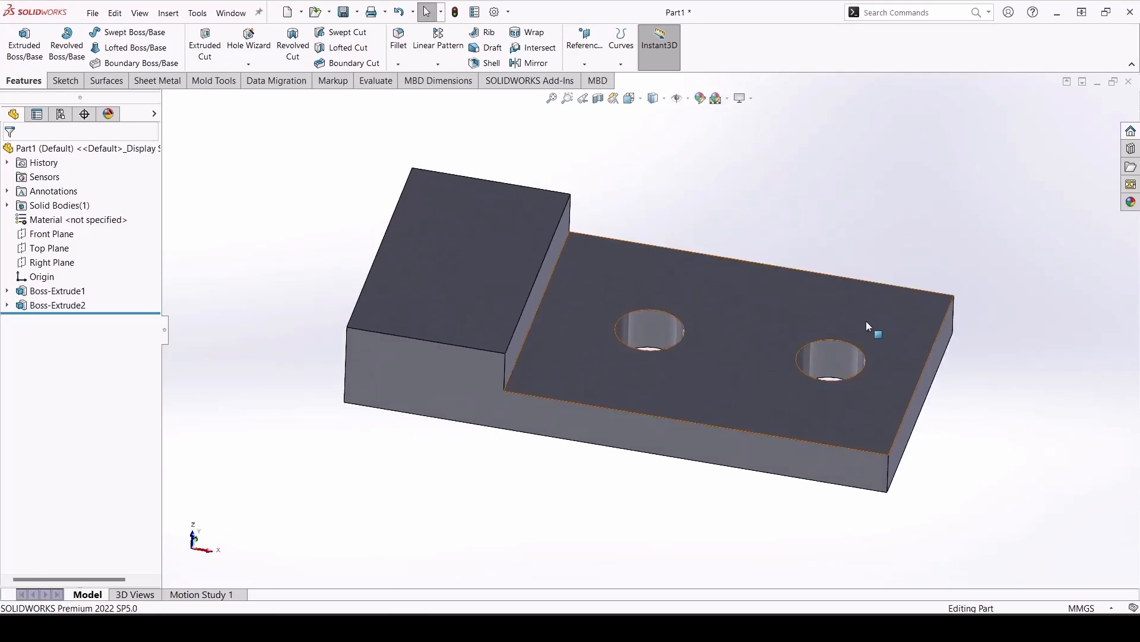
middle_drag(873, 326, 889, 435)
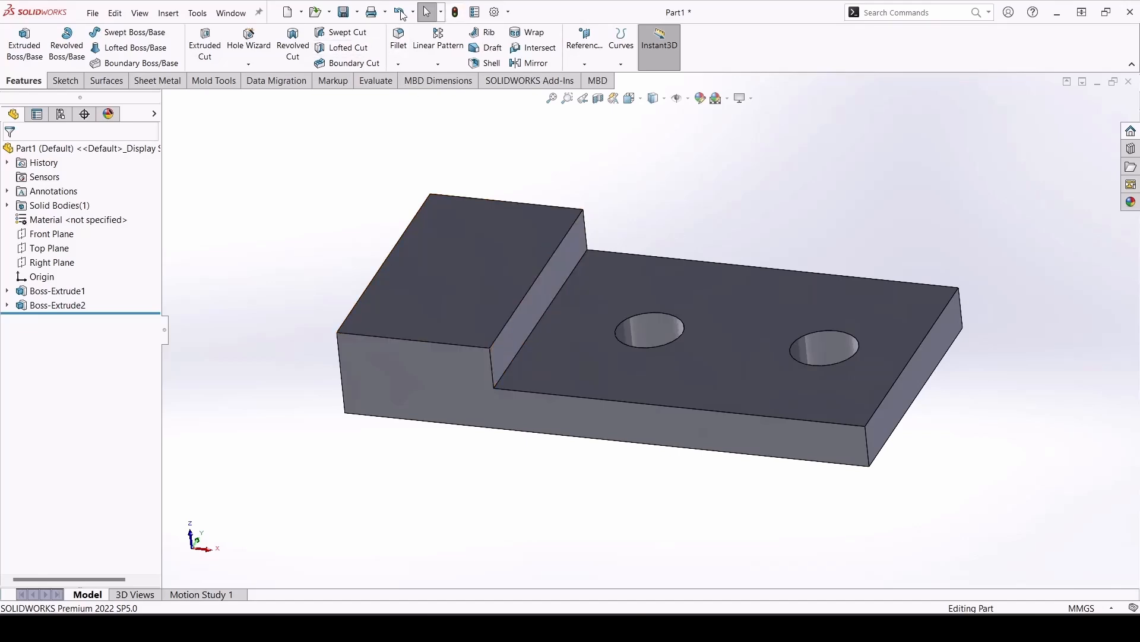
click(399, 64)
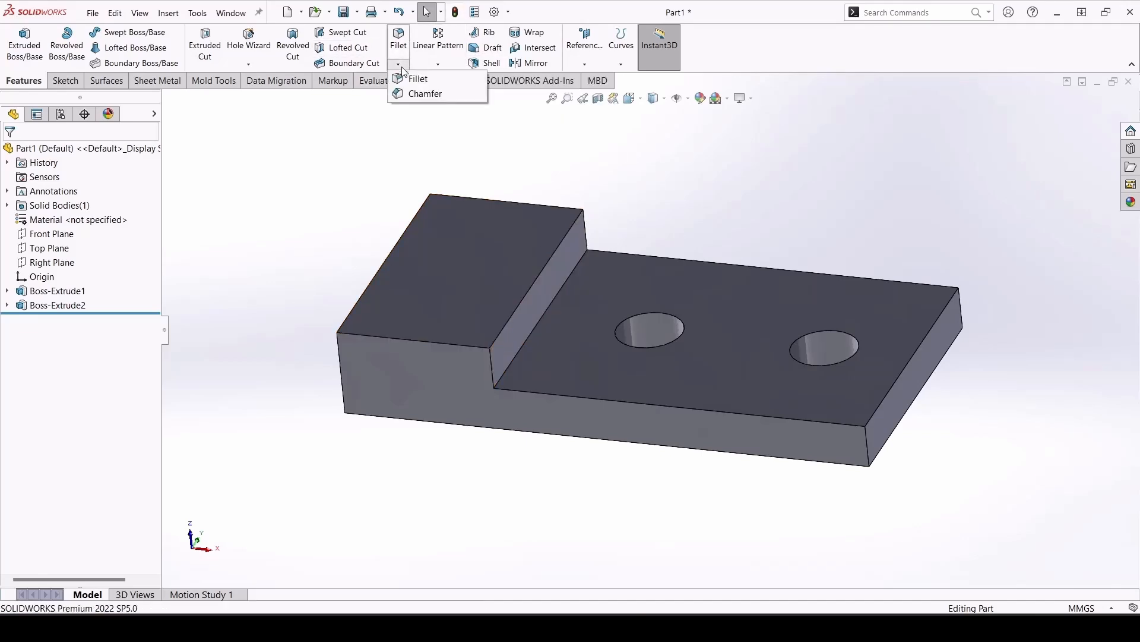
click(416, 79)
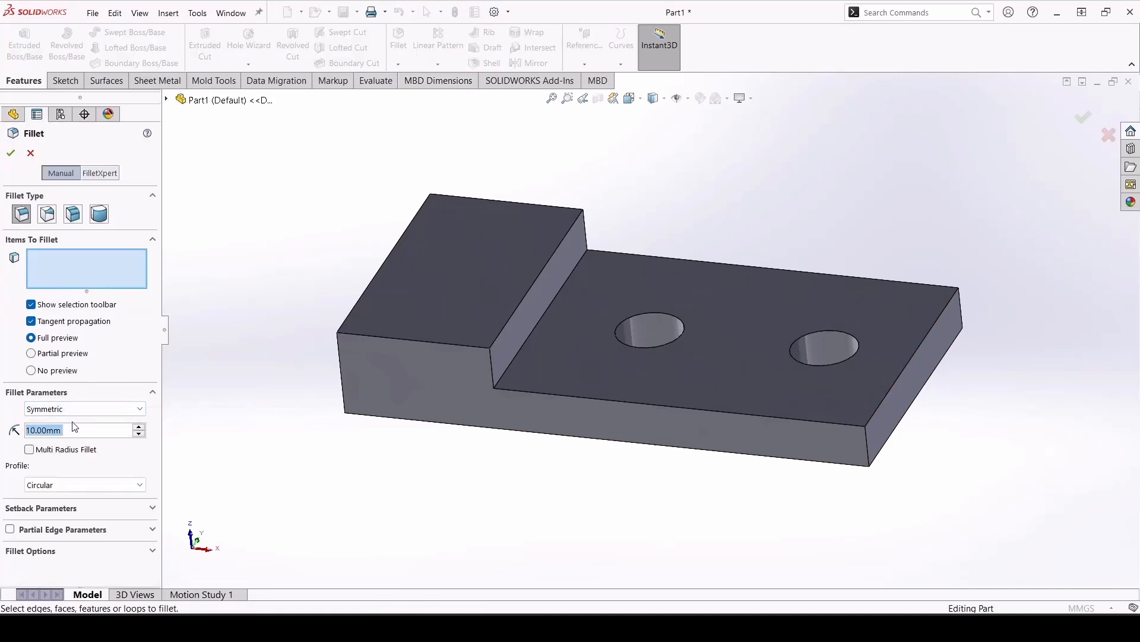
text(16)
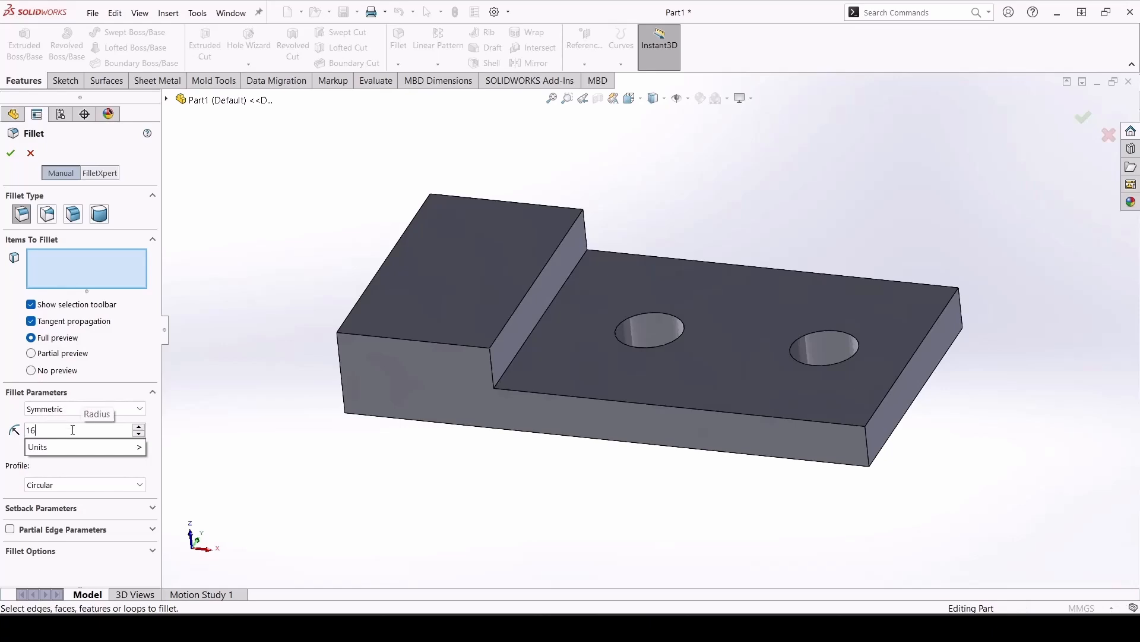
key(BackSpace)
text(5)
key(Return)
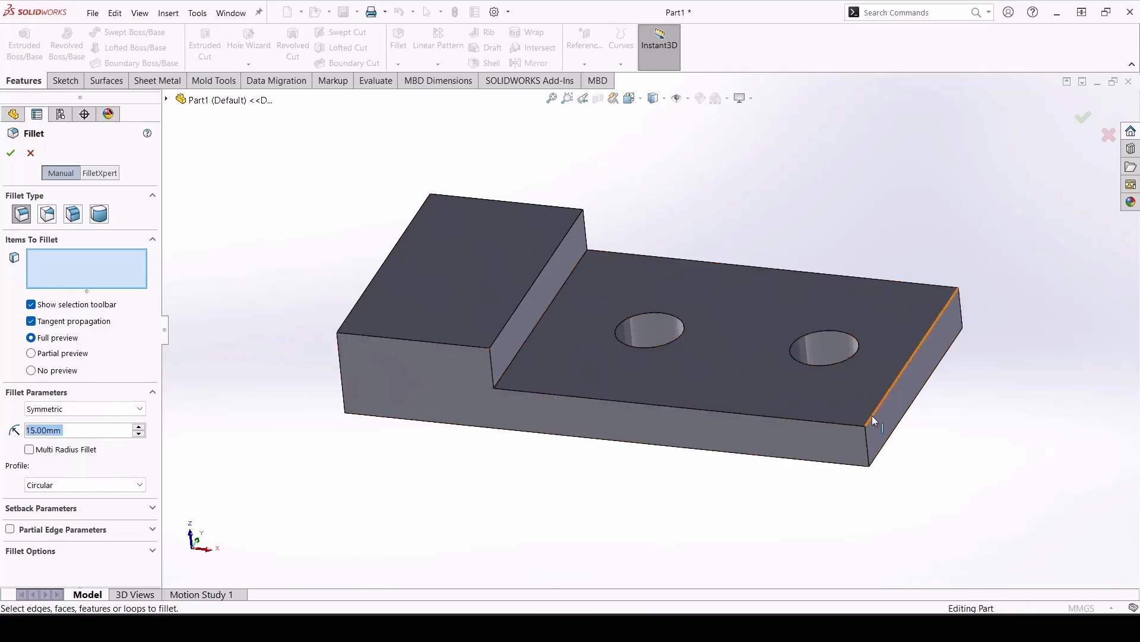
click(868, 448)
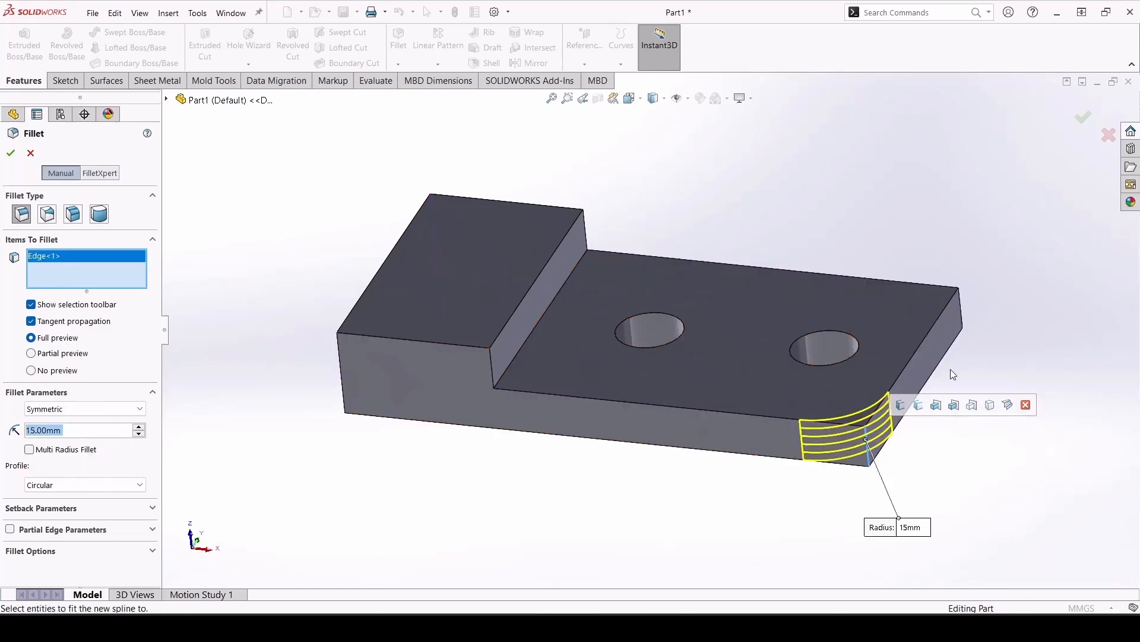
click(963, 313)
middle_drag(963, 313, 885, 333)
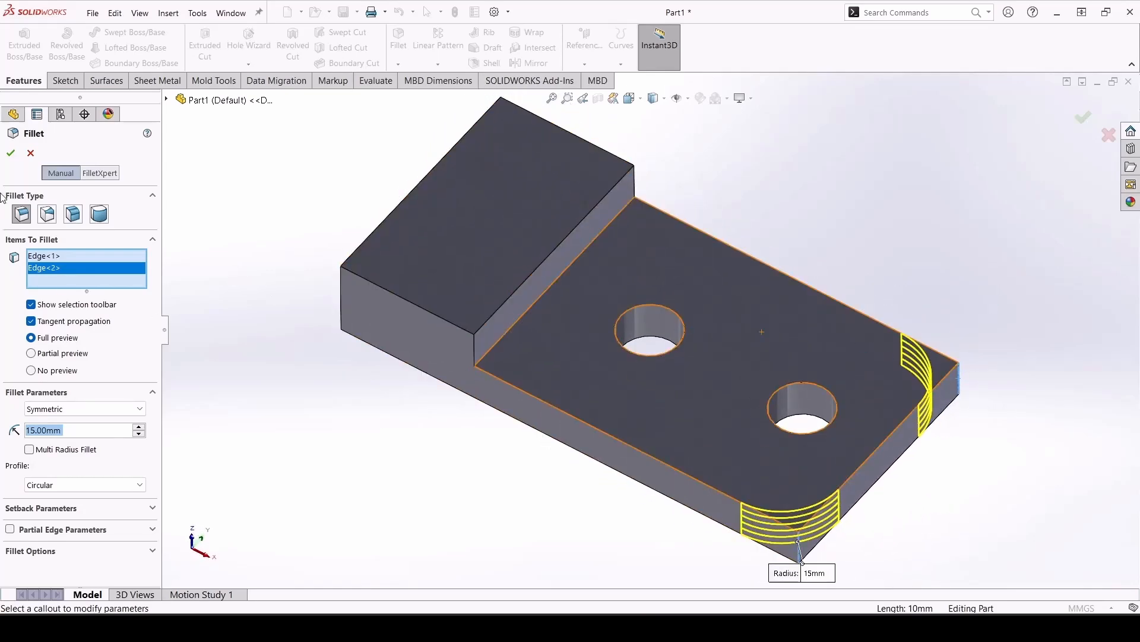
click(11, 153)
Set a 10 mm fillet radius and select the raised block's four vertical corner edges
middle_drag(735, 394, 782, 291)
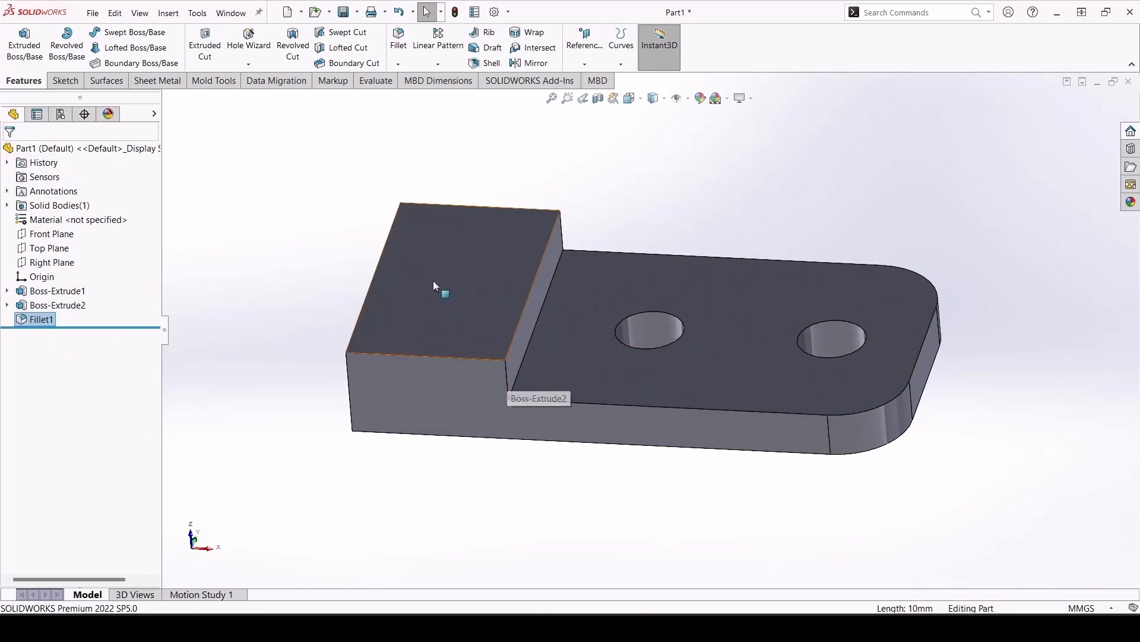
click(399, 39)
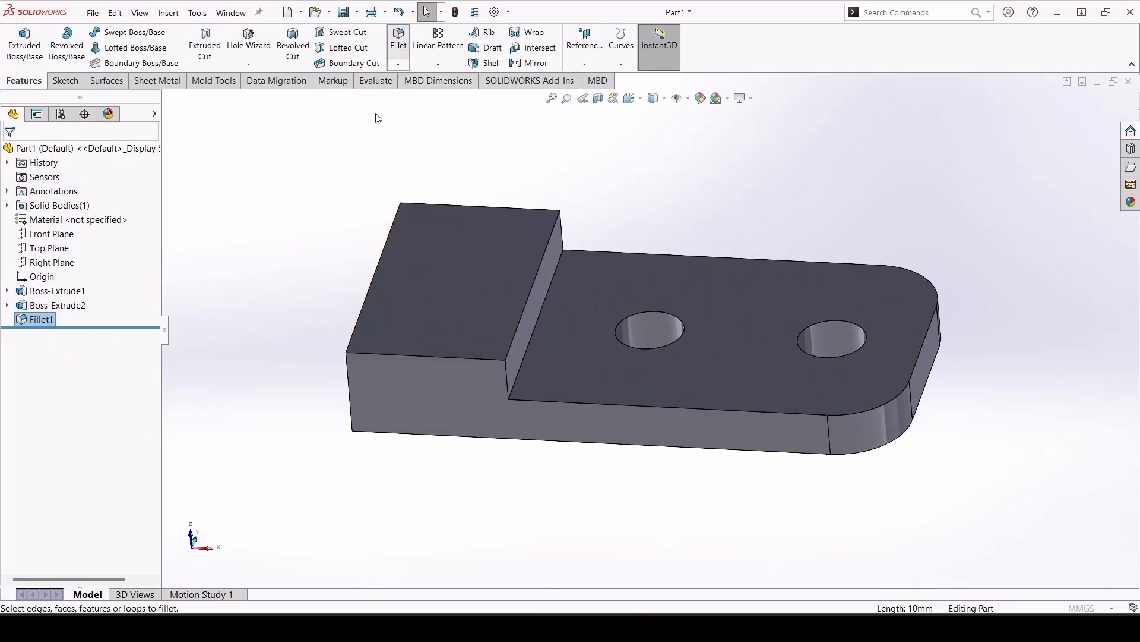
text(10)
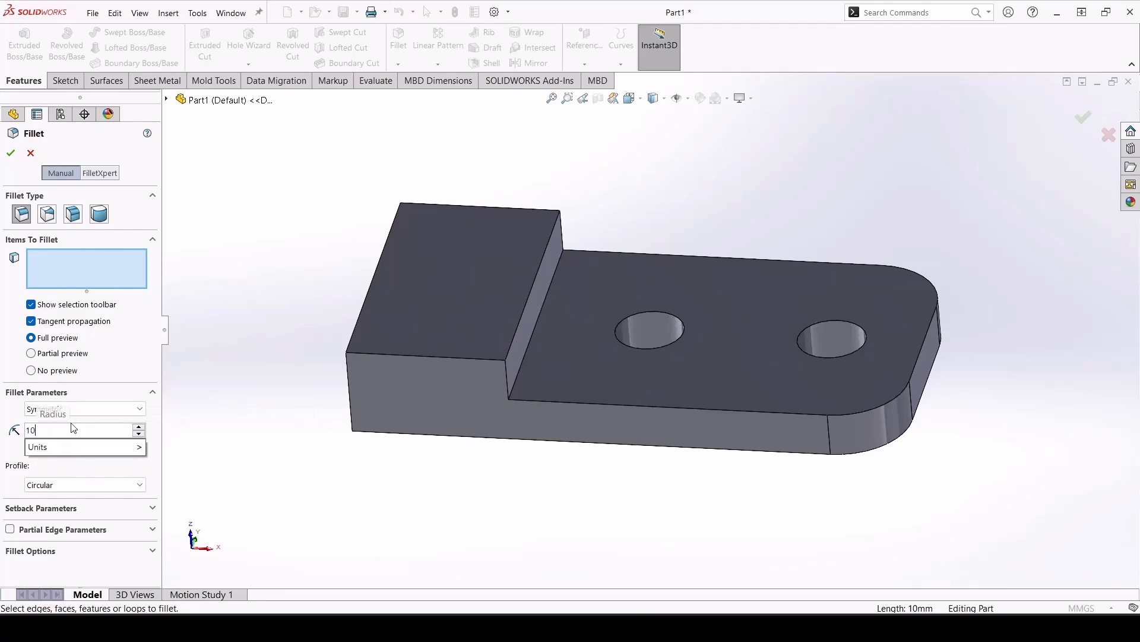
key(Return)
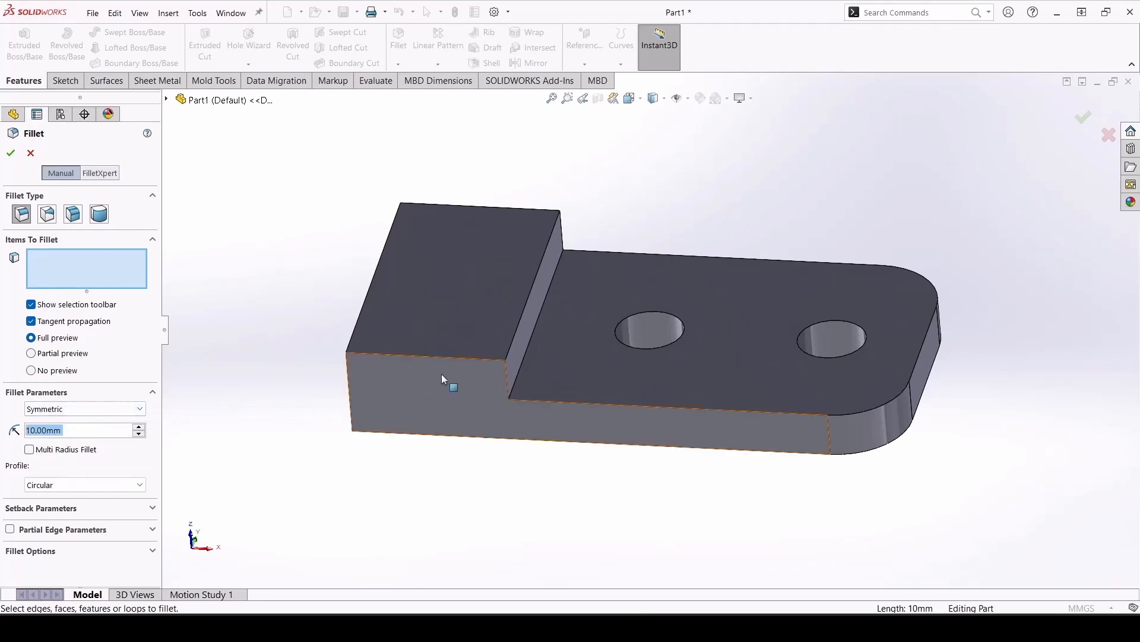
click(506, 373)
middle_drag(643, 212, 393, 217)
click(673, 184)
click(389, 376)
click(398, 227)
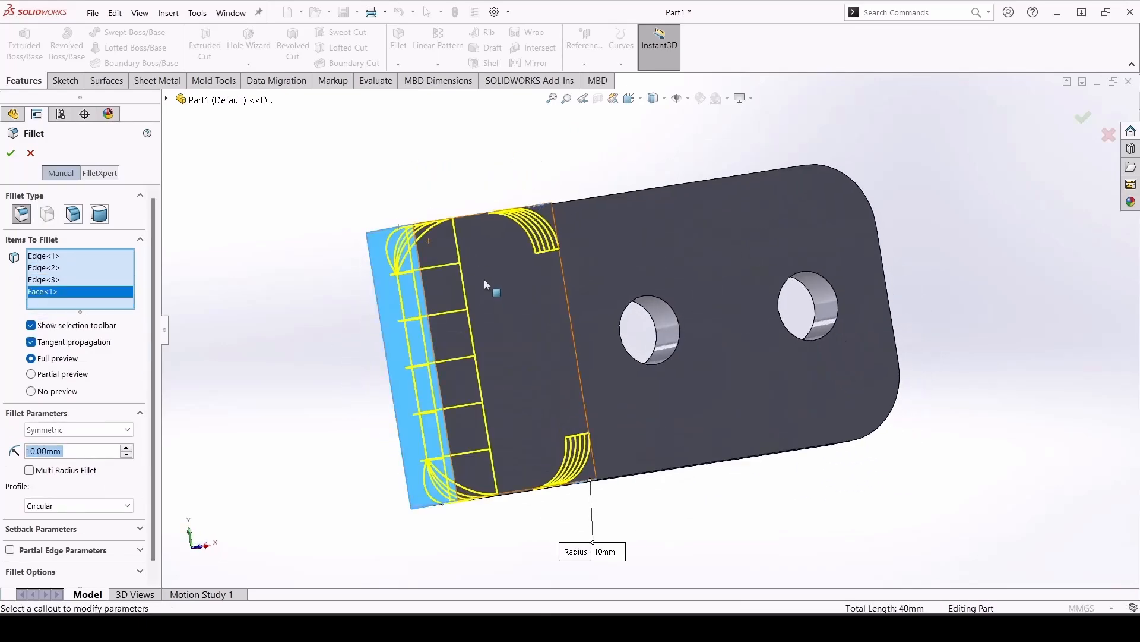
middle_drag(483, 279, 505, 318)
click(418, 302)
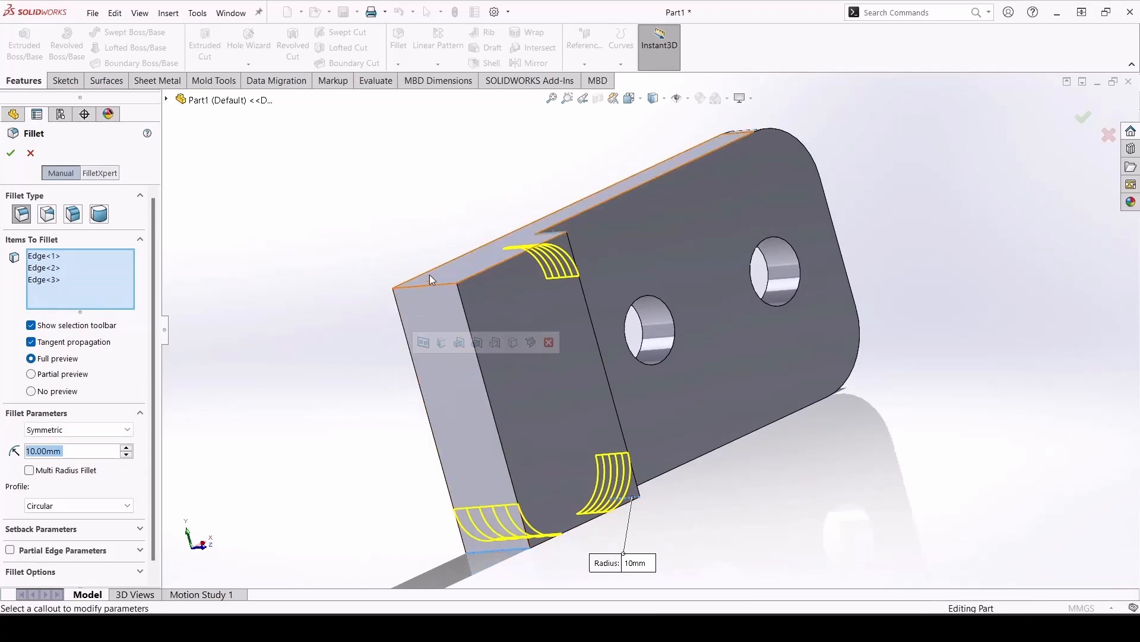
click(430, 284)
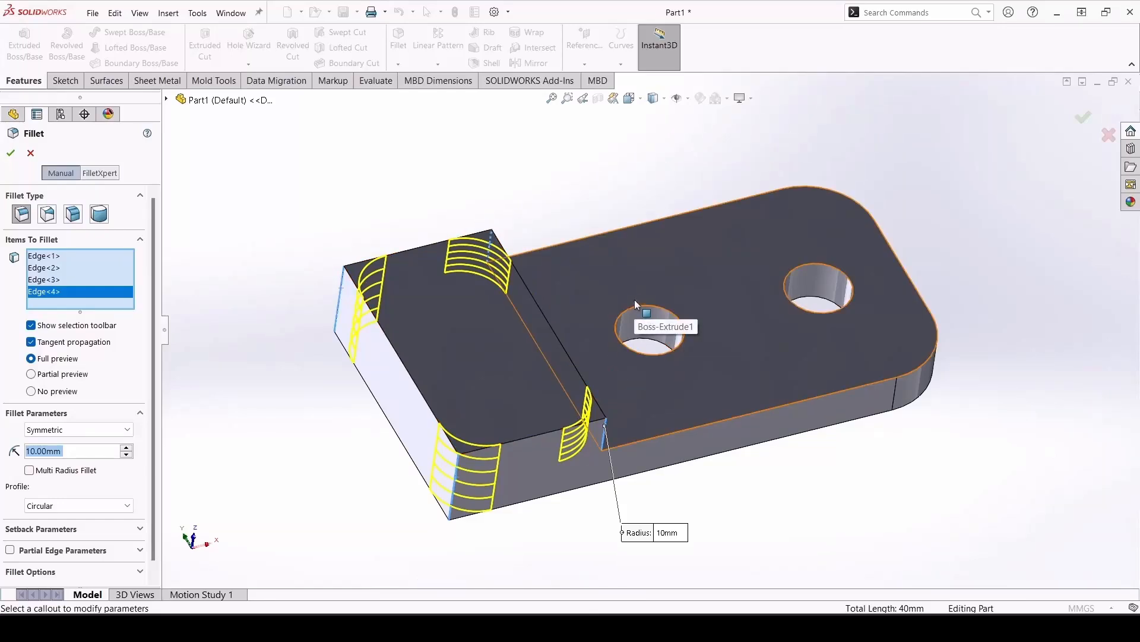
middle_drag(458, 465, 814, 278)
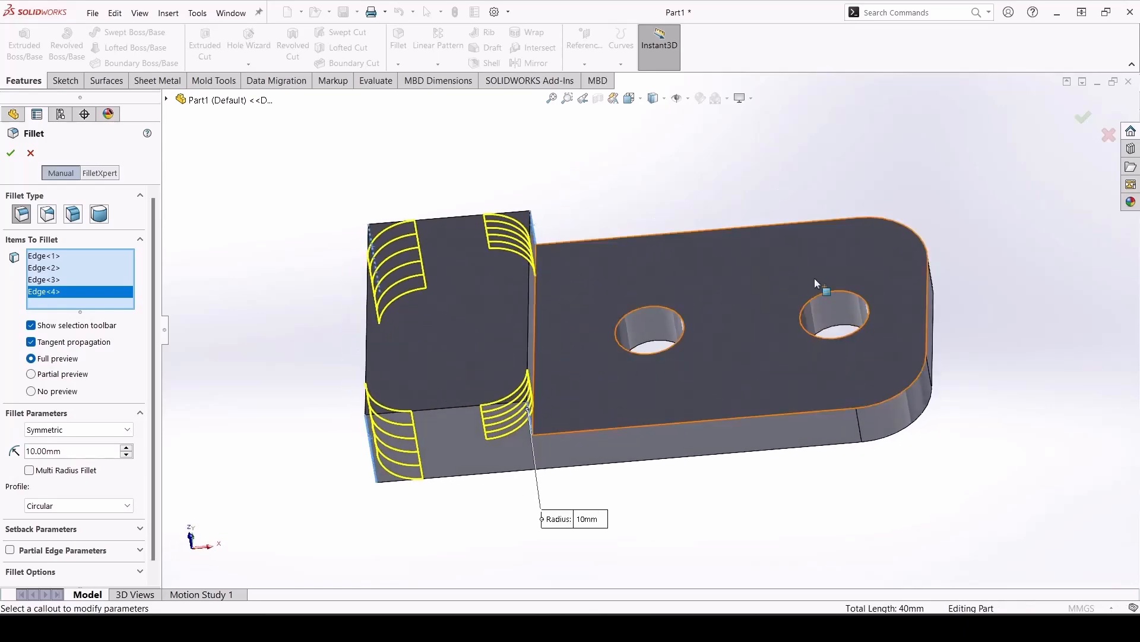
click(782, 253)
click(769, 259)
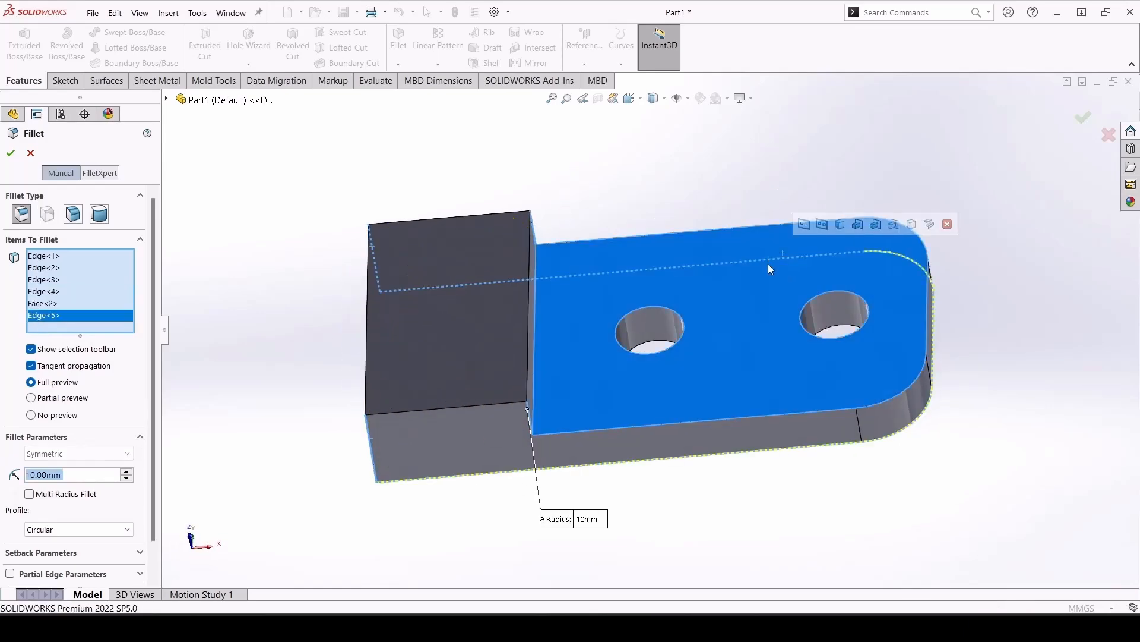
click(768, 258)
click(879, 268)
mouse_move(879, 268)
middle_down()
mouse_move(858, 252)
mouse_move(856, 262)
mouse_move(888, 263)
middle_up()
middle_drag(443, 304, 296, 237)
click(412, 320)
click(360, 266)
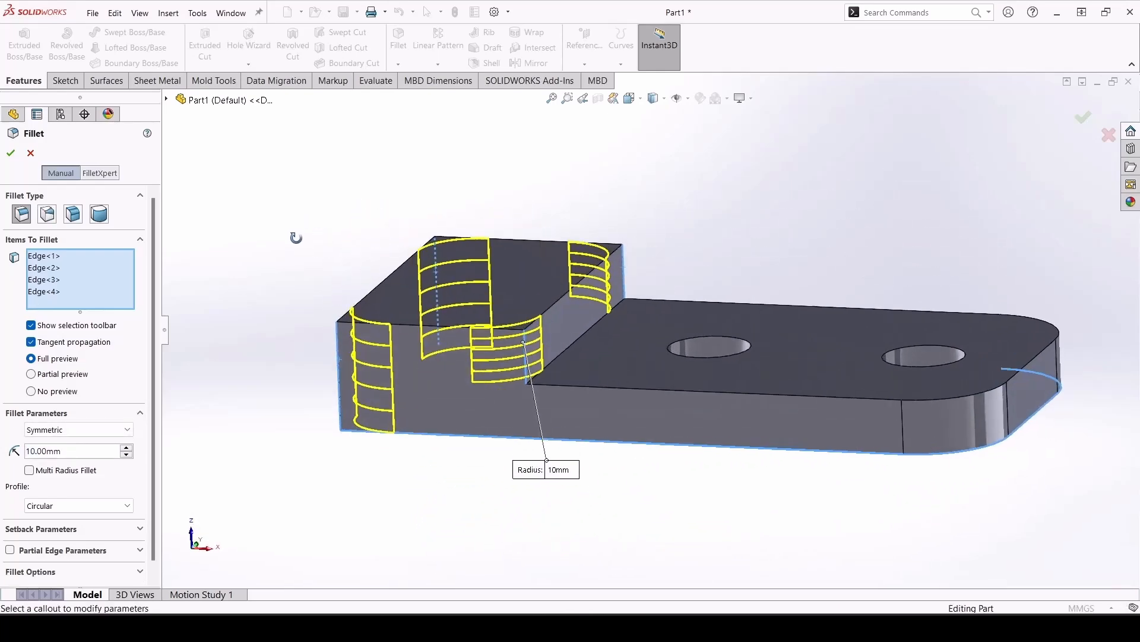
Apply the 10 mm fillet to the raised block's four corner edges
click(10, 154)
middle_drag(701, 265, 716, 289)
middle_drag(886, 400, 779, 407)
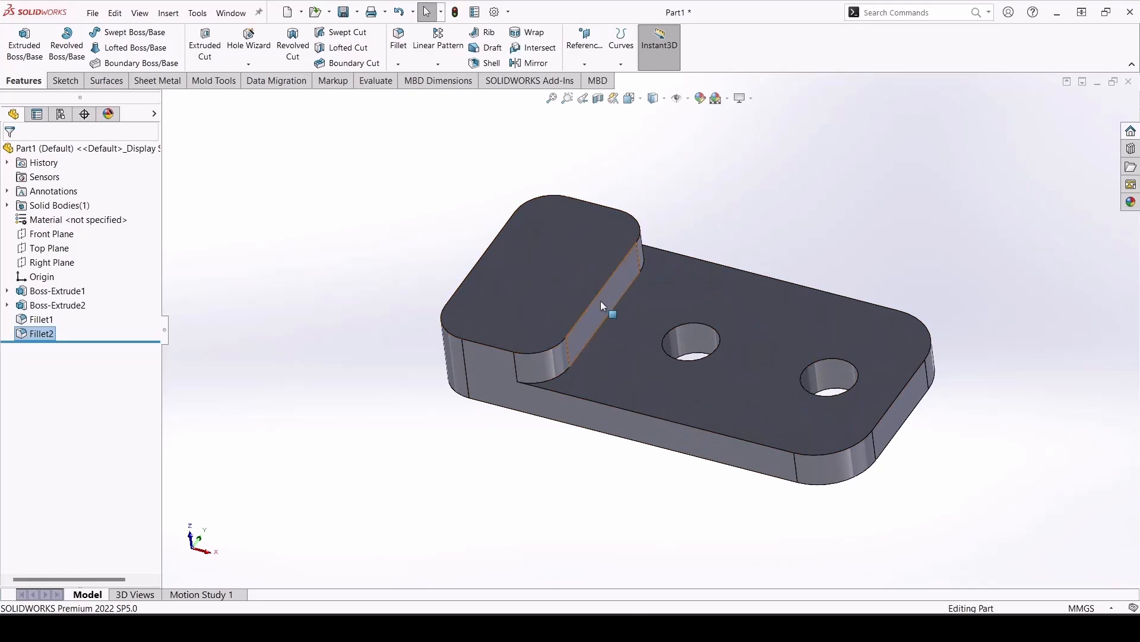
Set up a 2 mm, 45 degree chamfer with tangent propagation on the upper outline edge of the plate's thin section
click(399, 65)
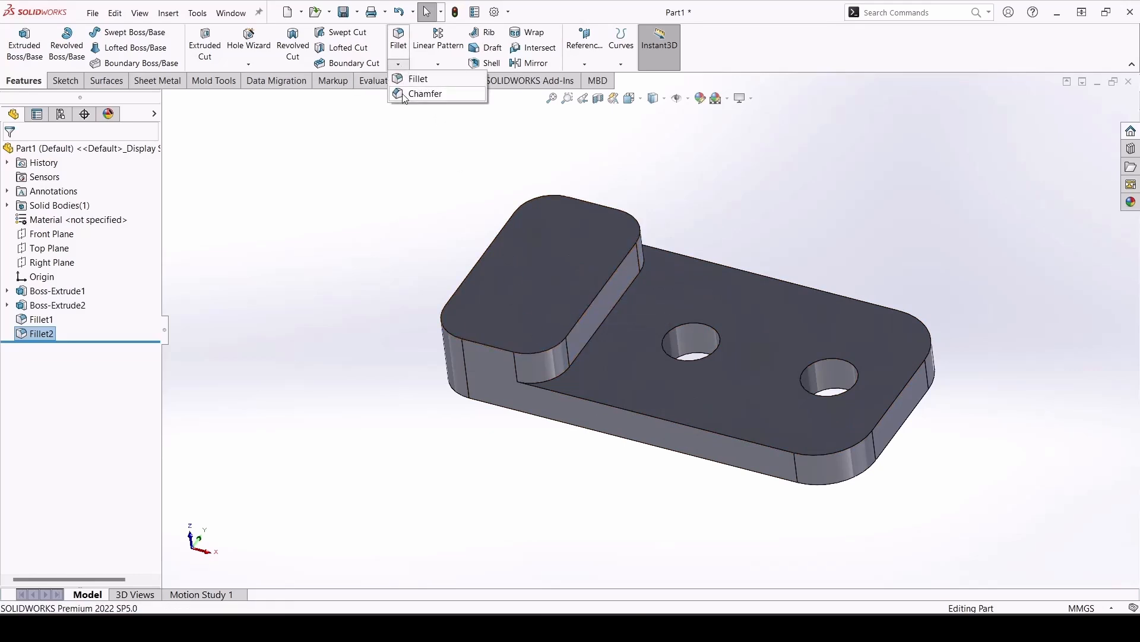
click(406, 152)
click(397, 65)
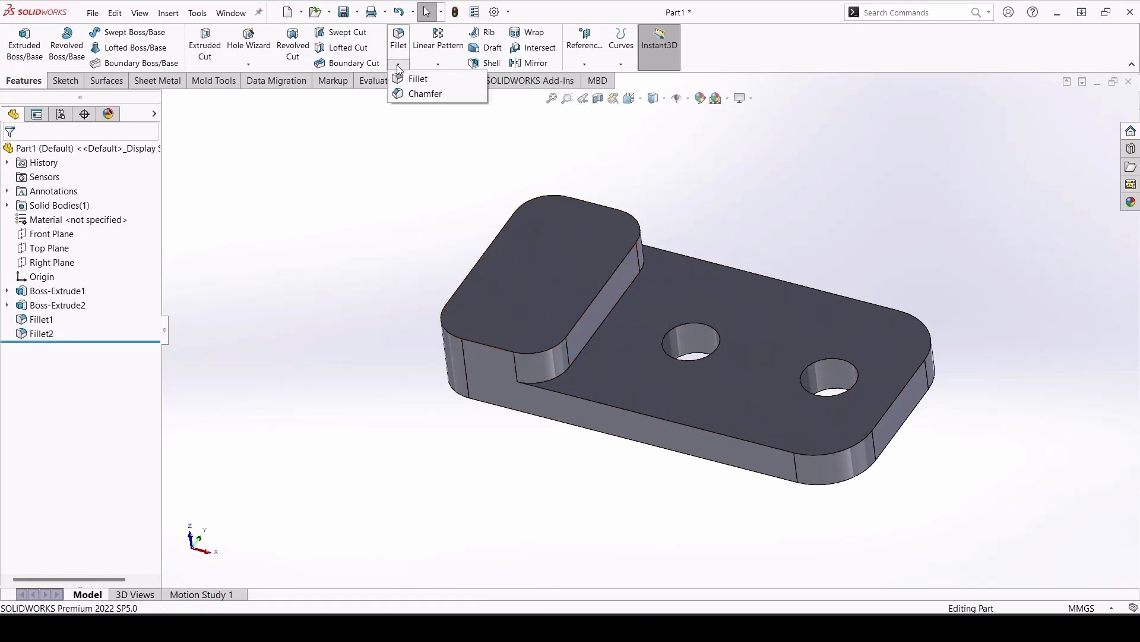
click(416, 94)
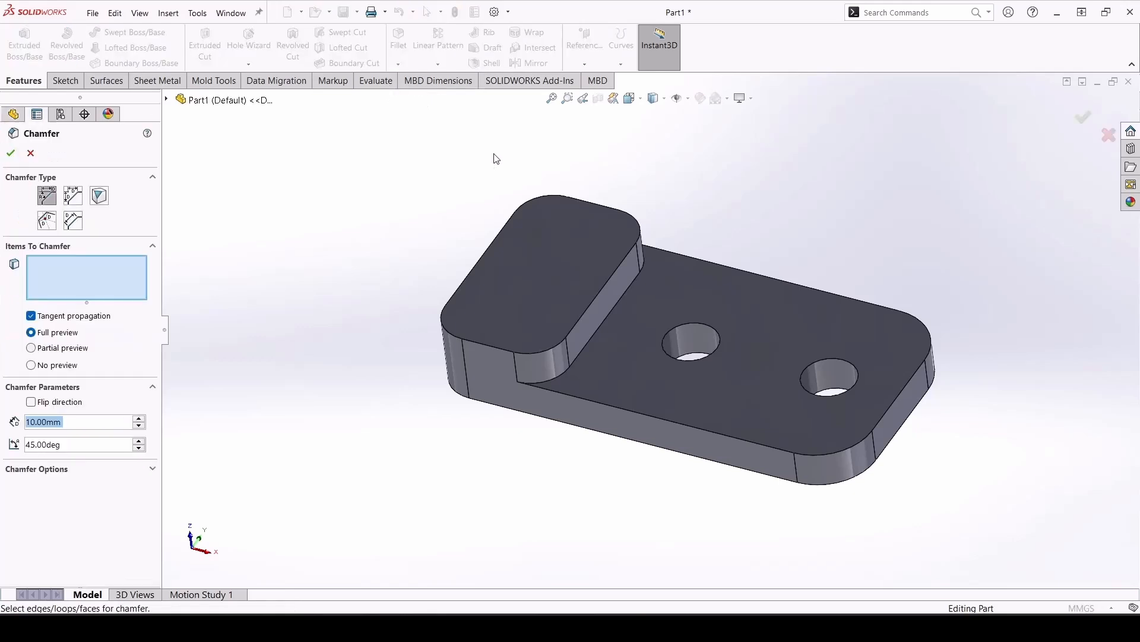
click(593, 402)
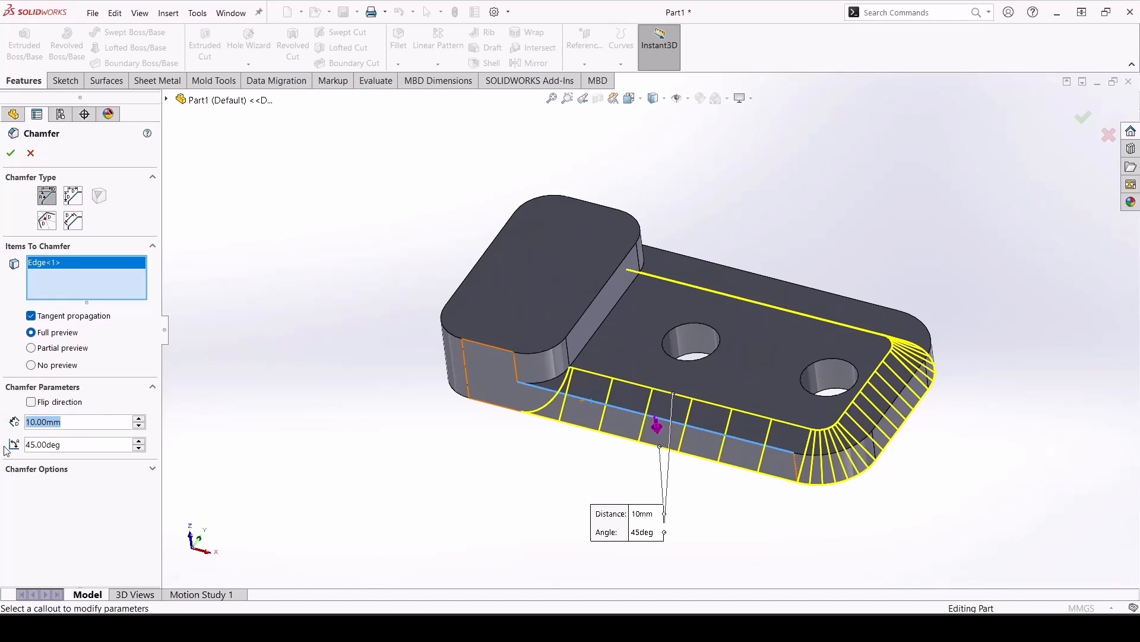
text(2)
key(Return)
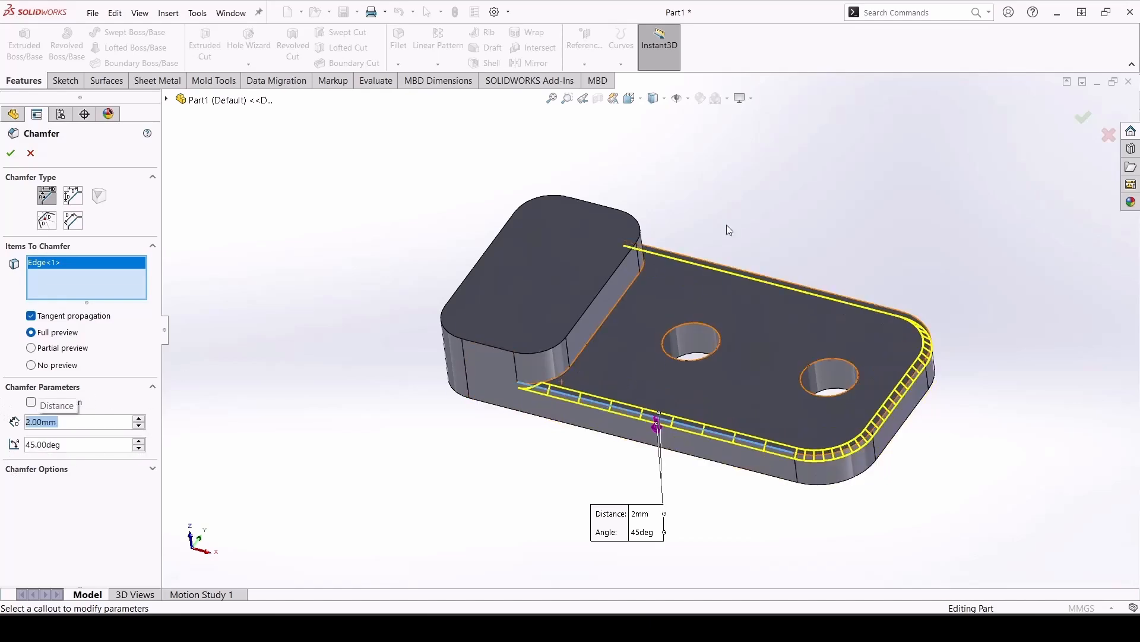
middle_drag(728, 229, 689, 192)
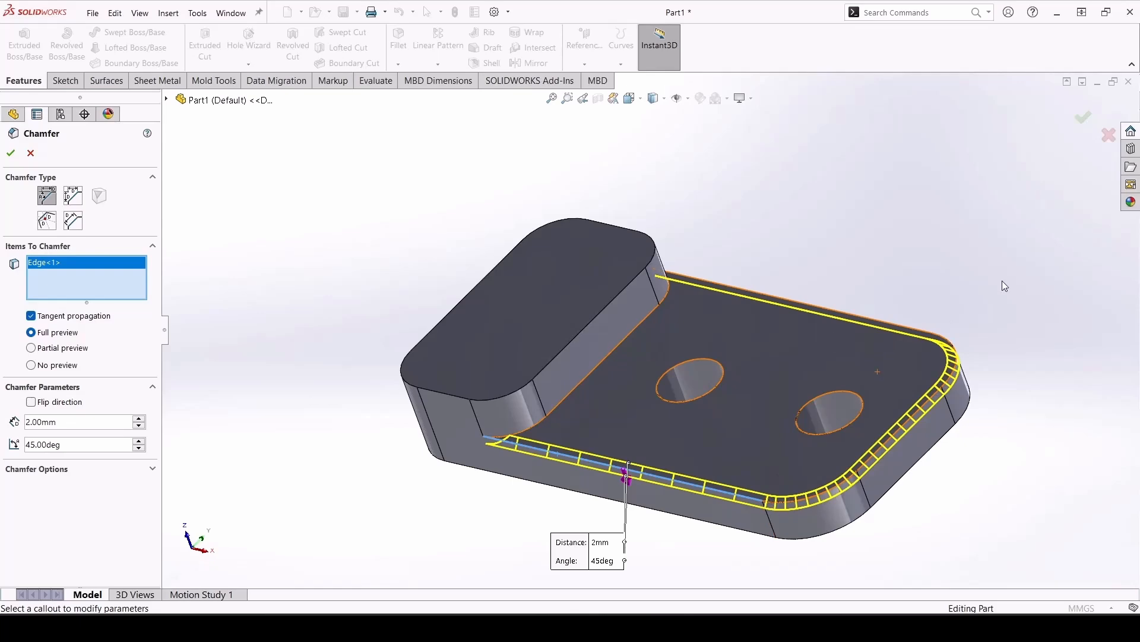
middle_drag(674, 293, 451, 279)
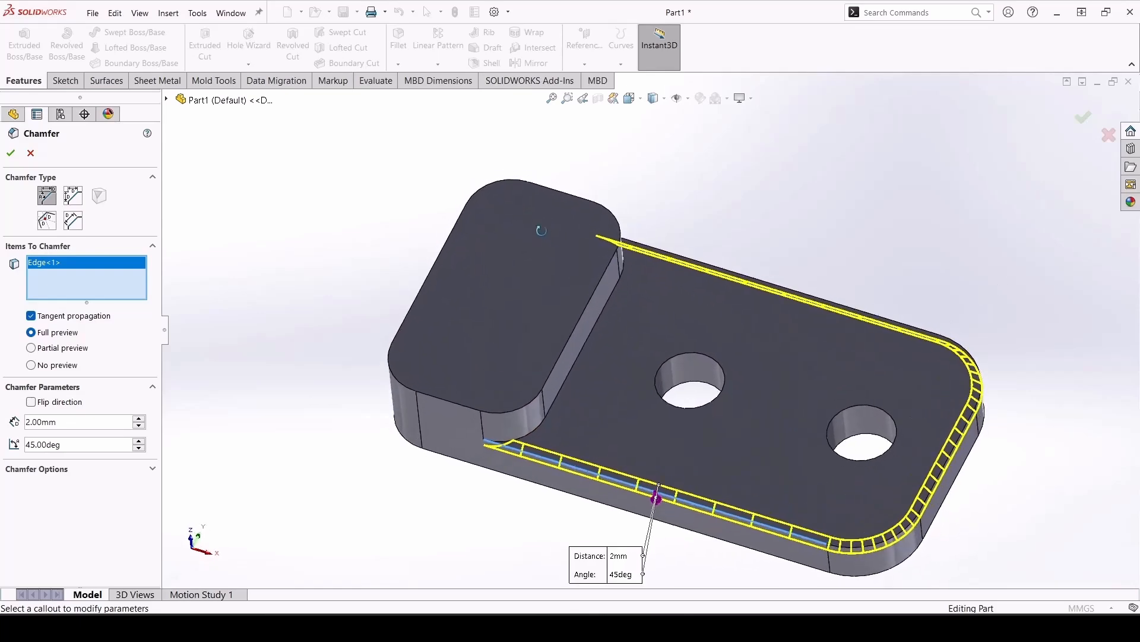
Add the block's top outline, the part's bottom outline and both holes' bottom edges to the chamfer and apply it
click(436, 269)
middle_drag(620, 324, 746, 417)
click(458, 399)
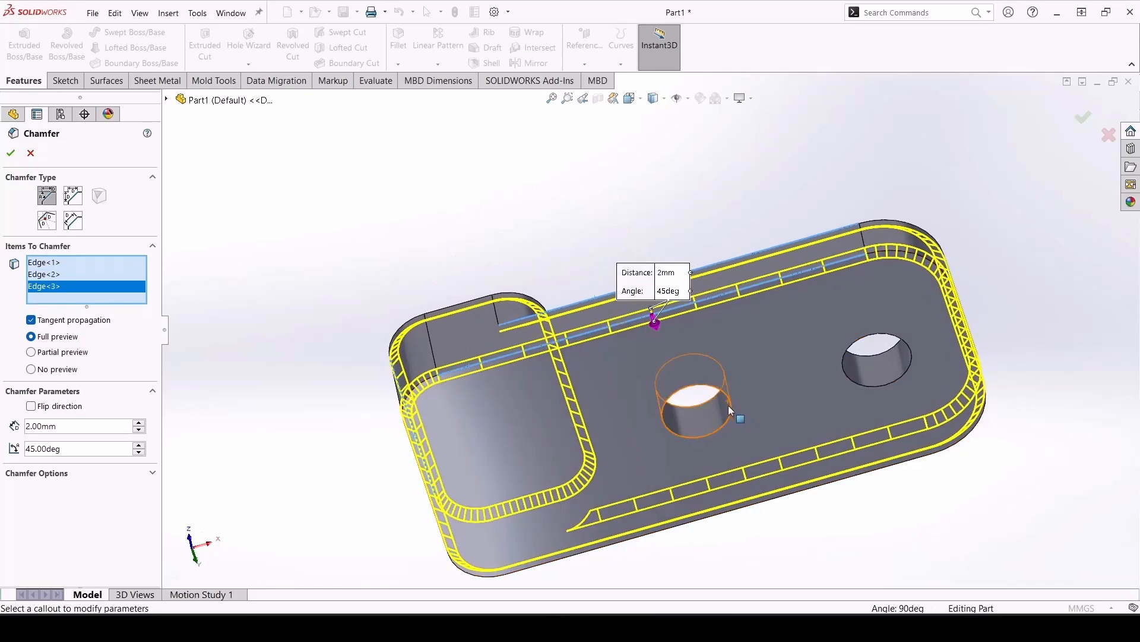
click(732, 409)
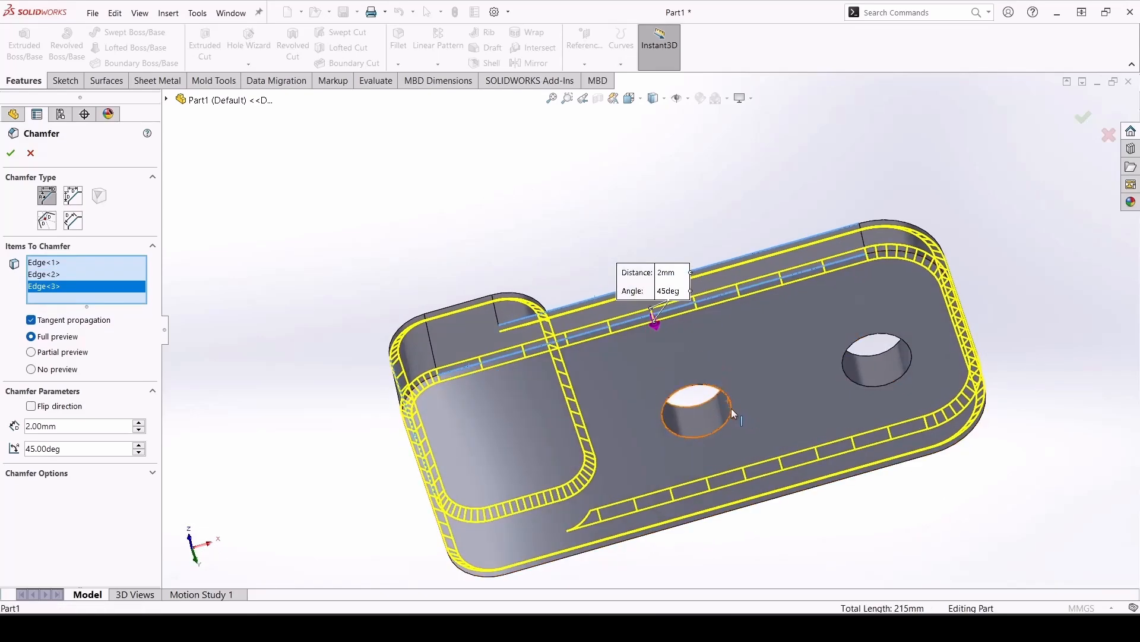
click(869, 334)
middle_drag(870, 333, 332, 268)
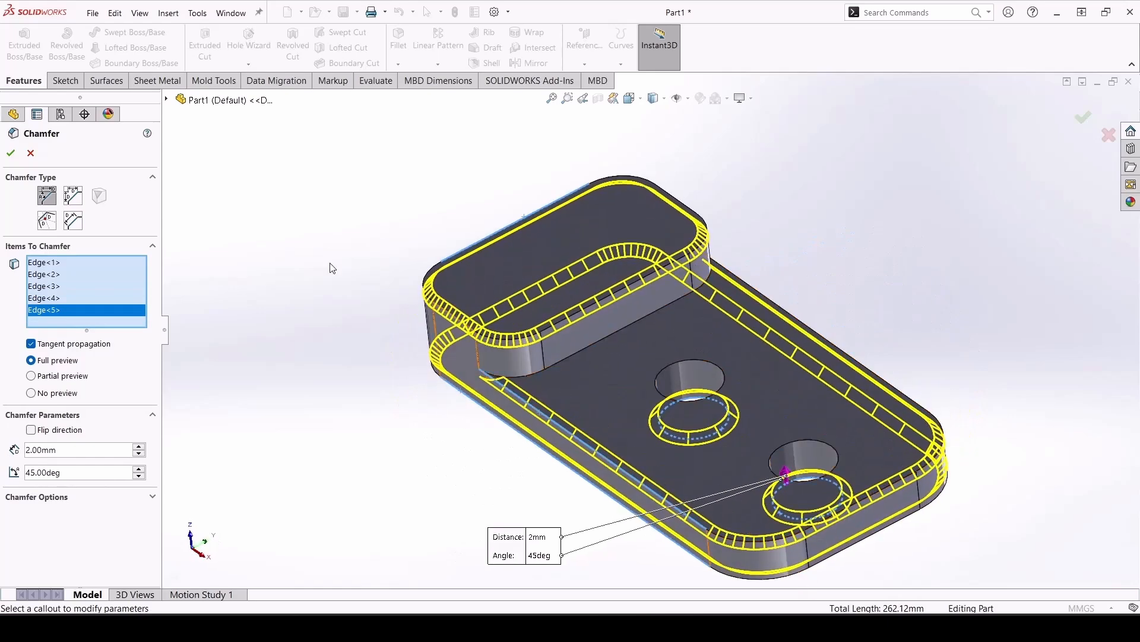
click(11, 152)
middle_drag(722, 114, 511, 295)
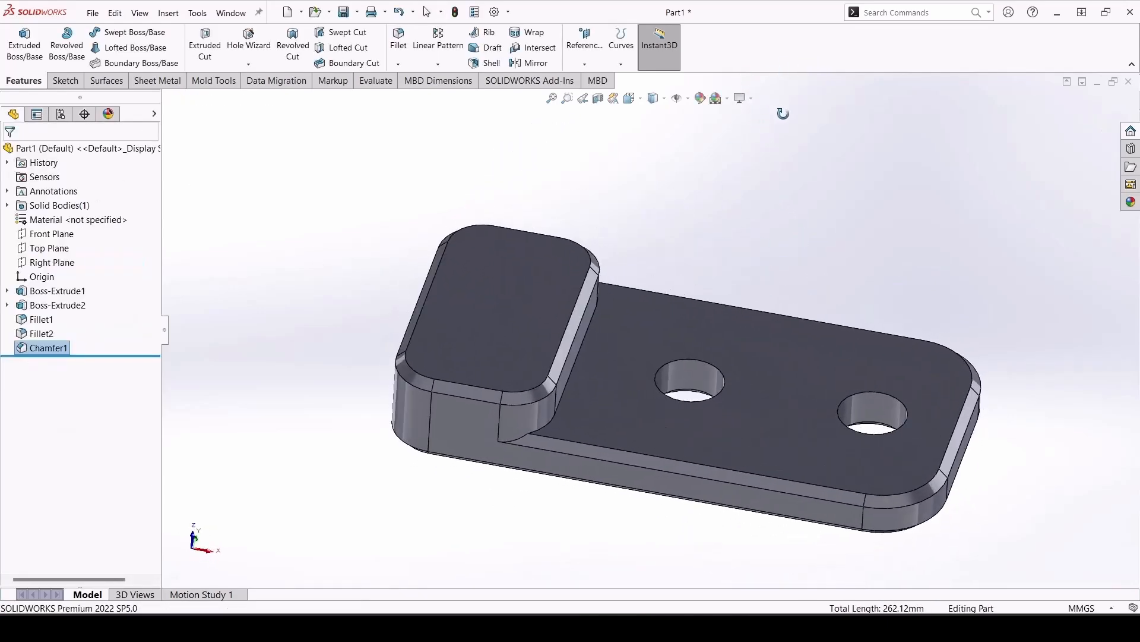
Specify an ISO drill-size hole of Ø10.2, Blind 12 mm deep, for the raised block's top face with the Hole Wizard
click(513, 301)
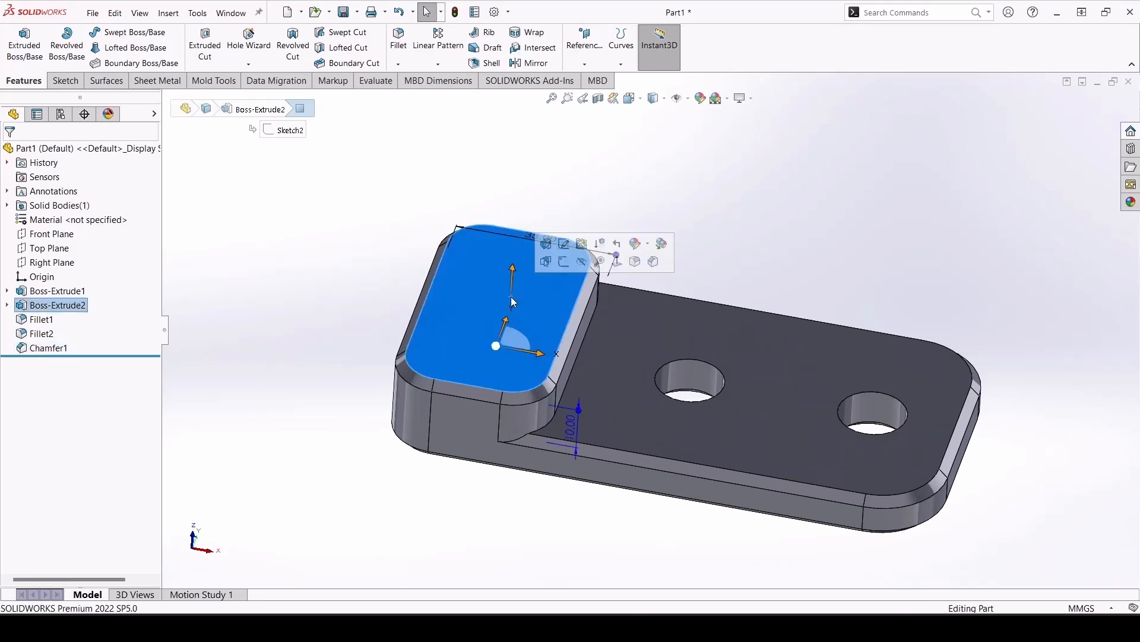
click(627, 262)
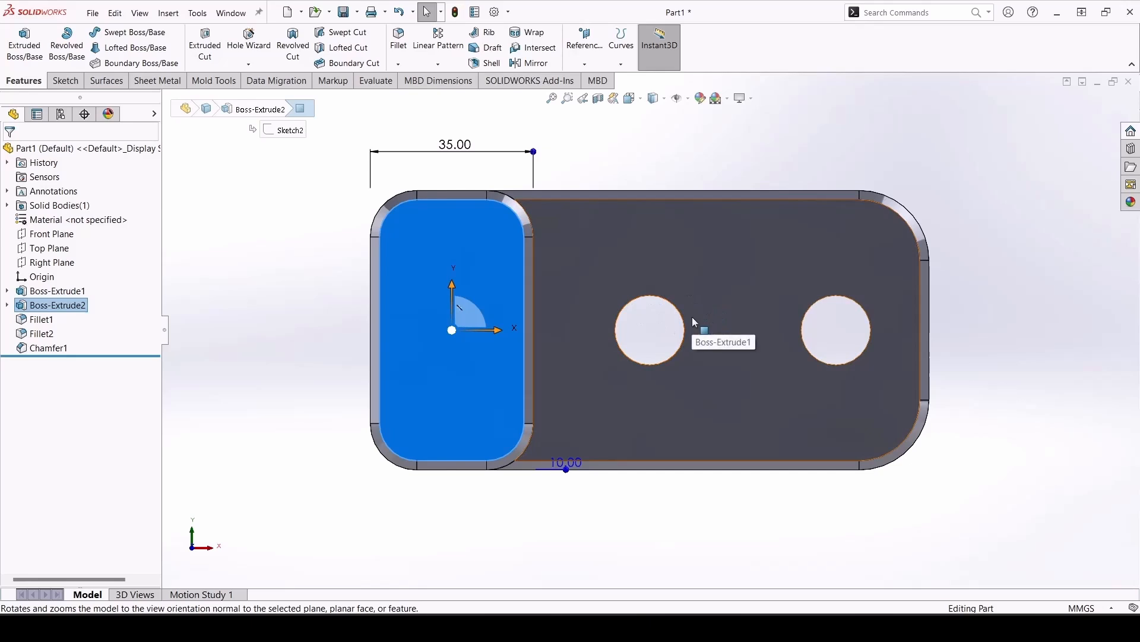
click(248, 39)
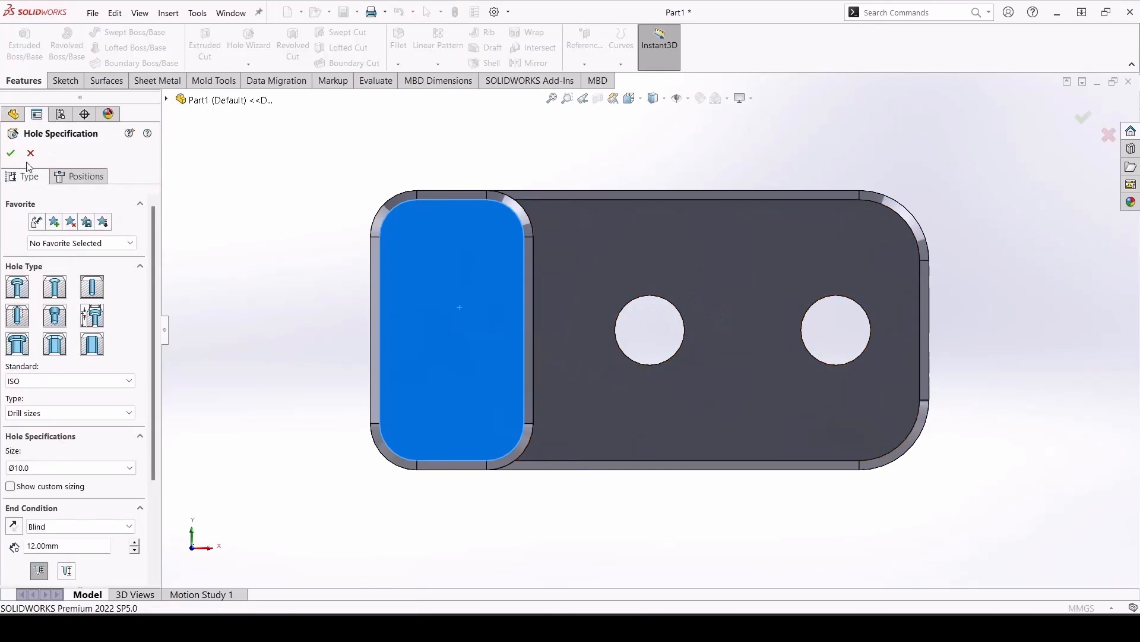
click(31, 154)
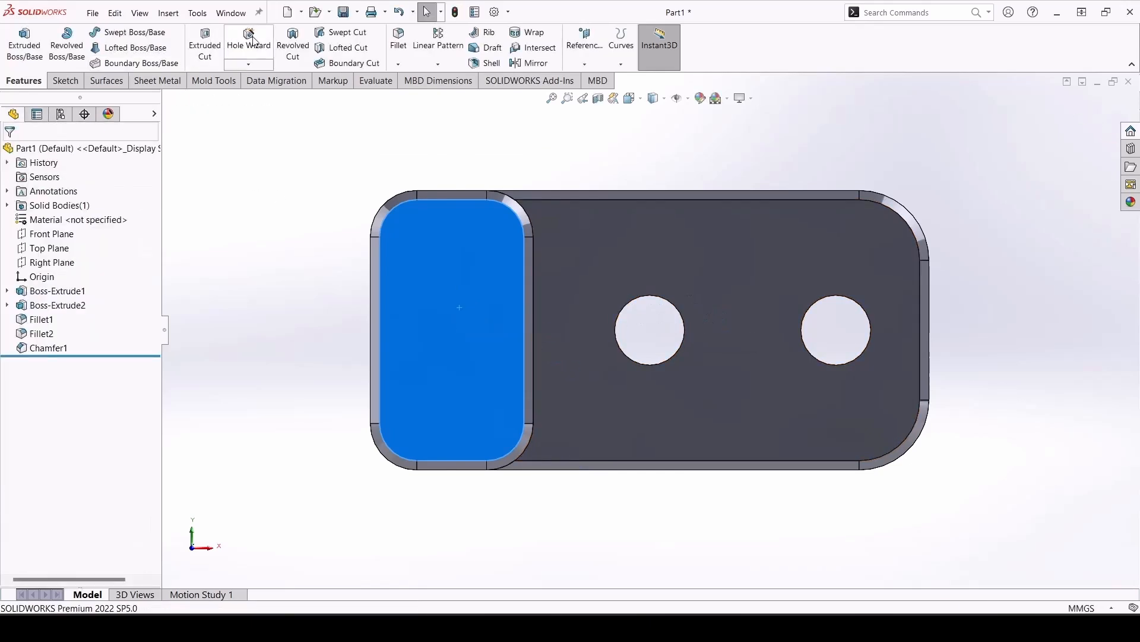
click(250, 39)
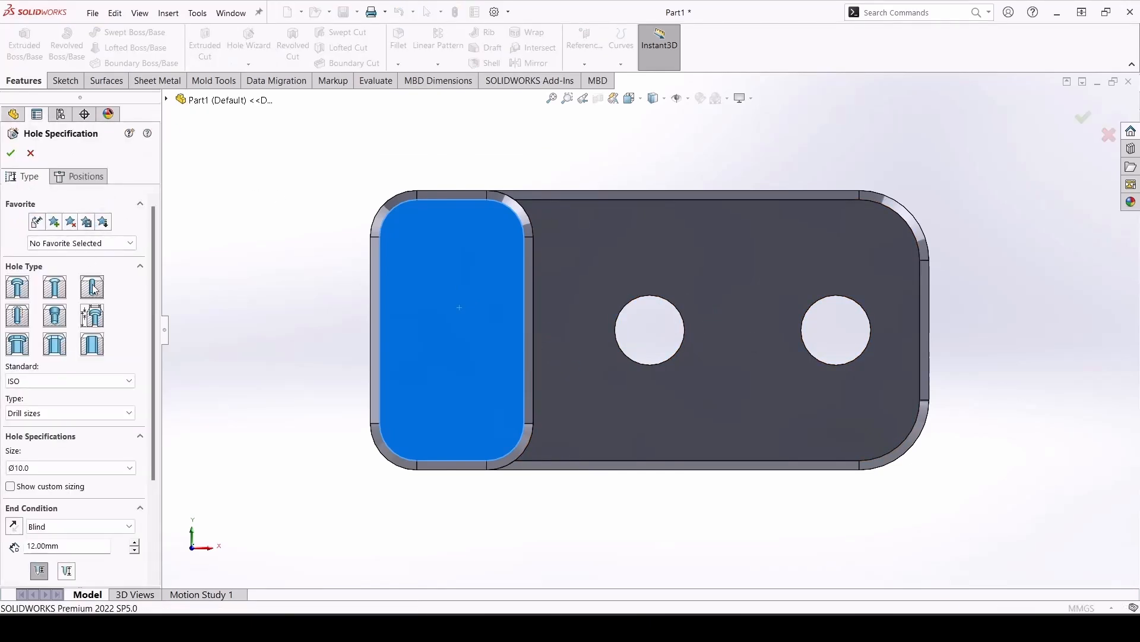
click(64, 382)
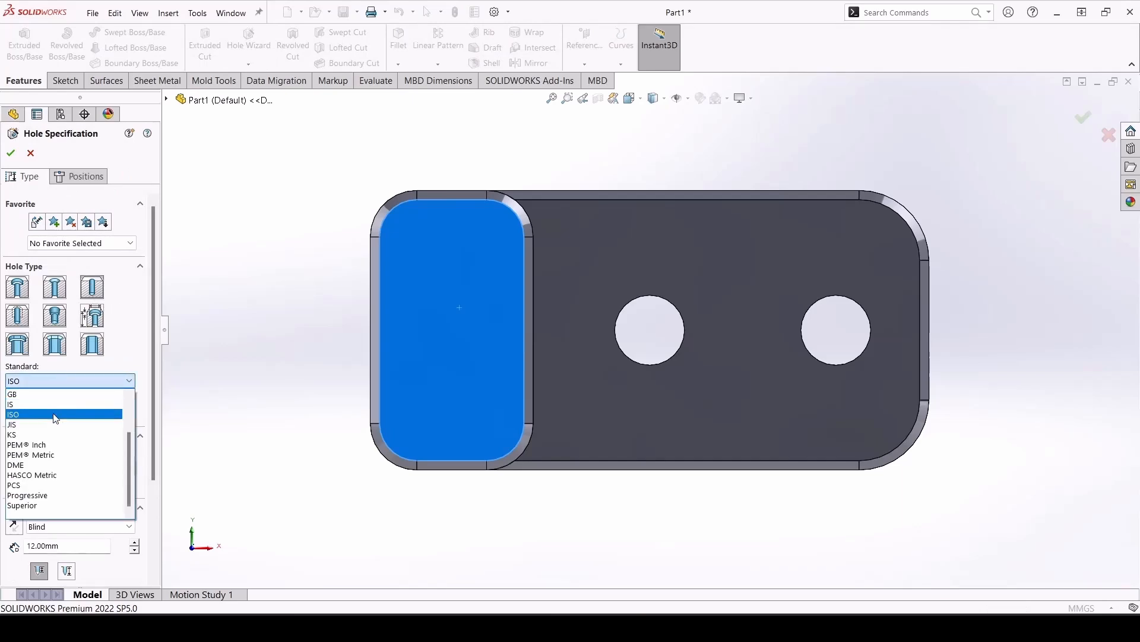
click(56, 415)
scroll(65, 472, down, 1)
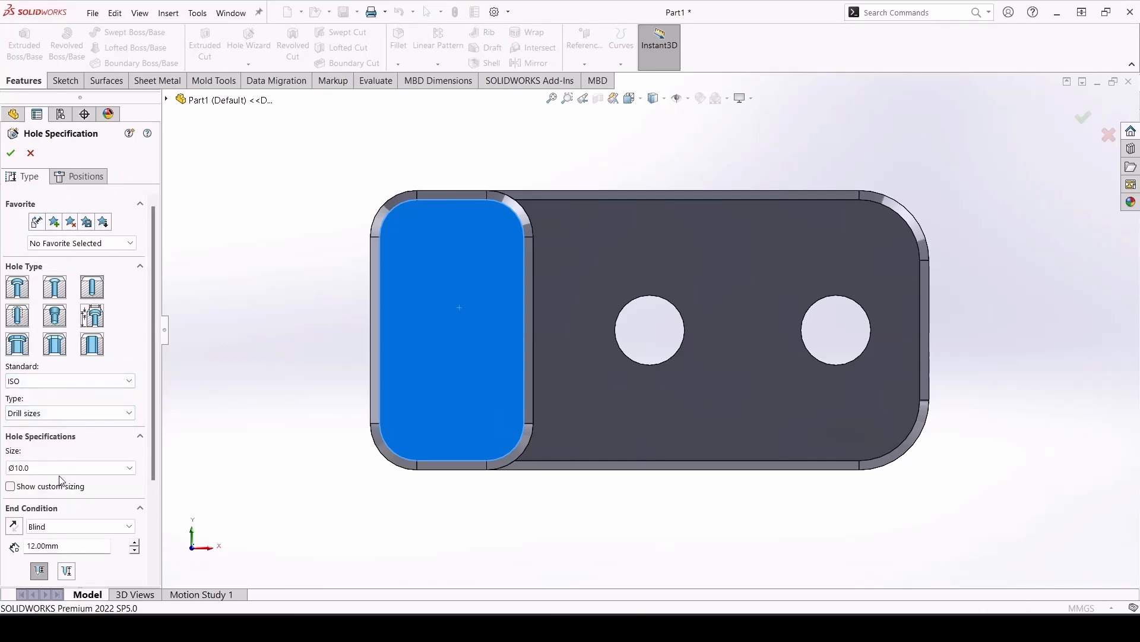
drag(151, 464, 152, 513)
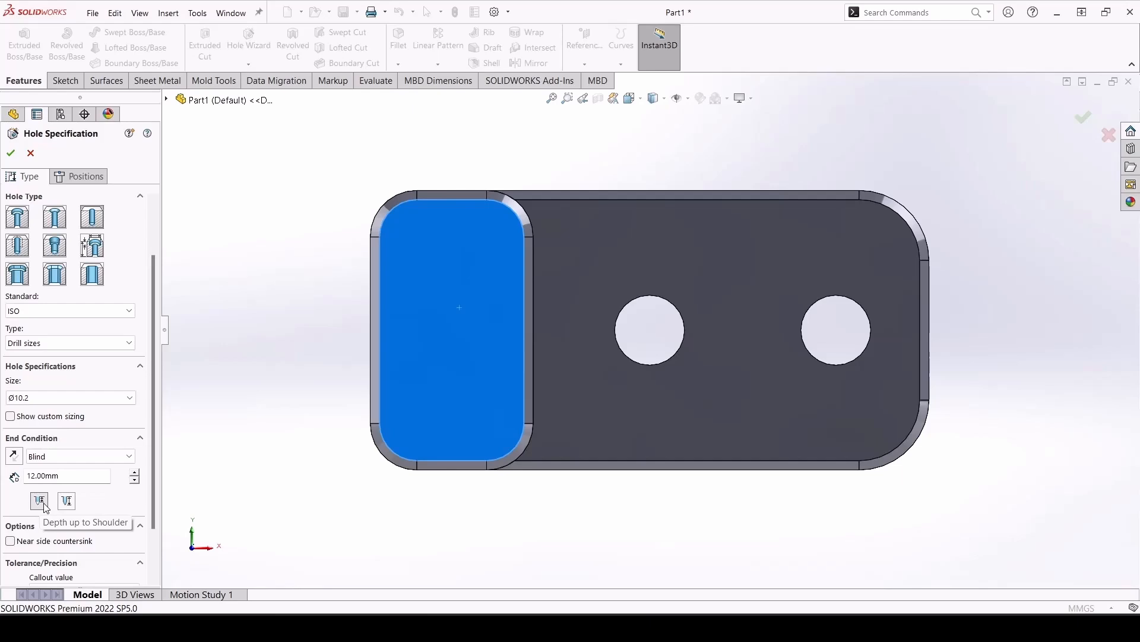
Try placing two drilled holes in a vertical line on the raised block's top face, and discard the Hole Wizard feature
click(80, 177)
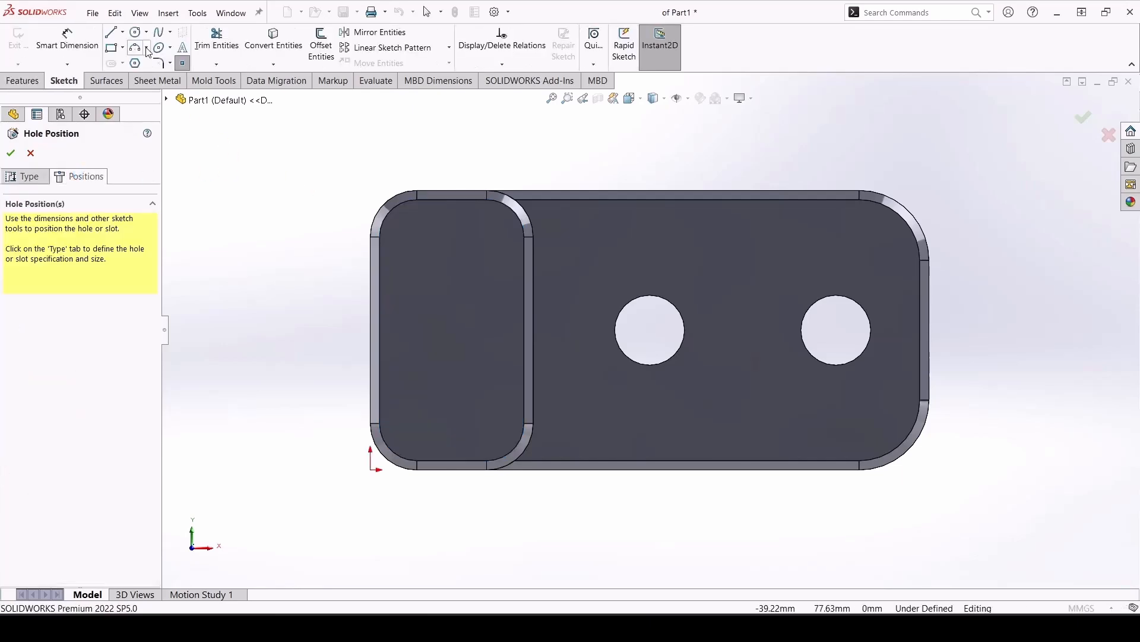
click(453, 258)
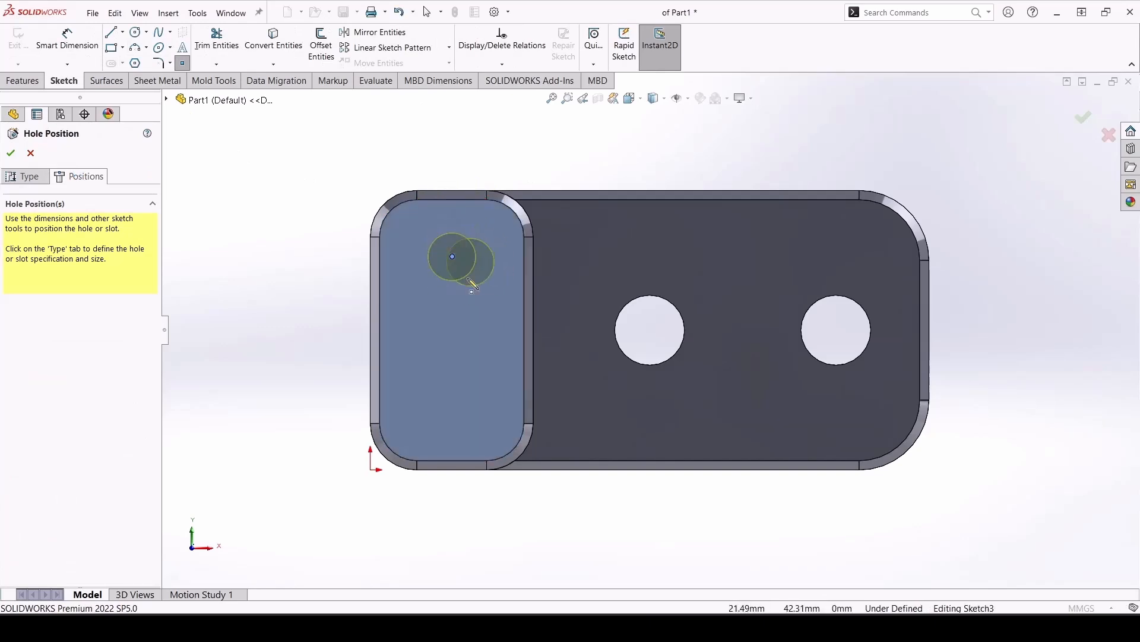
click(453, 398)
key(Escape)
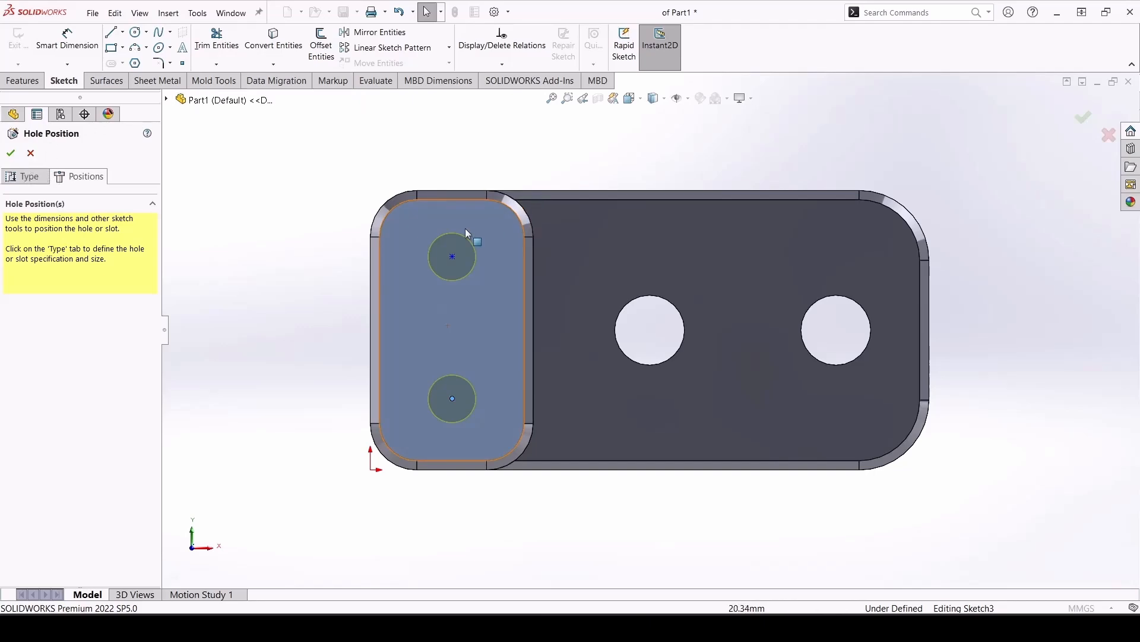
click(31, 154)
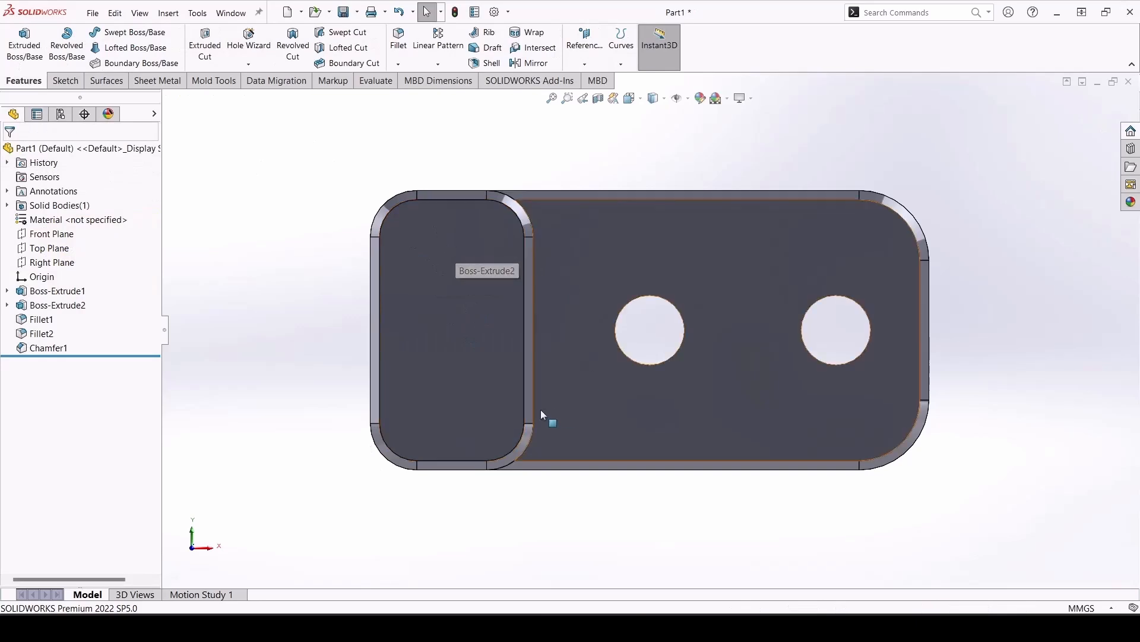
Specify an ISO drill-size hole of Ø10.0, Blind 12 mm deep, on the raised block's top face with the Hole Wizard
click(478, 342)
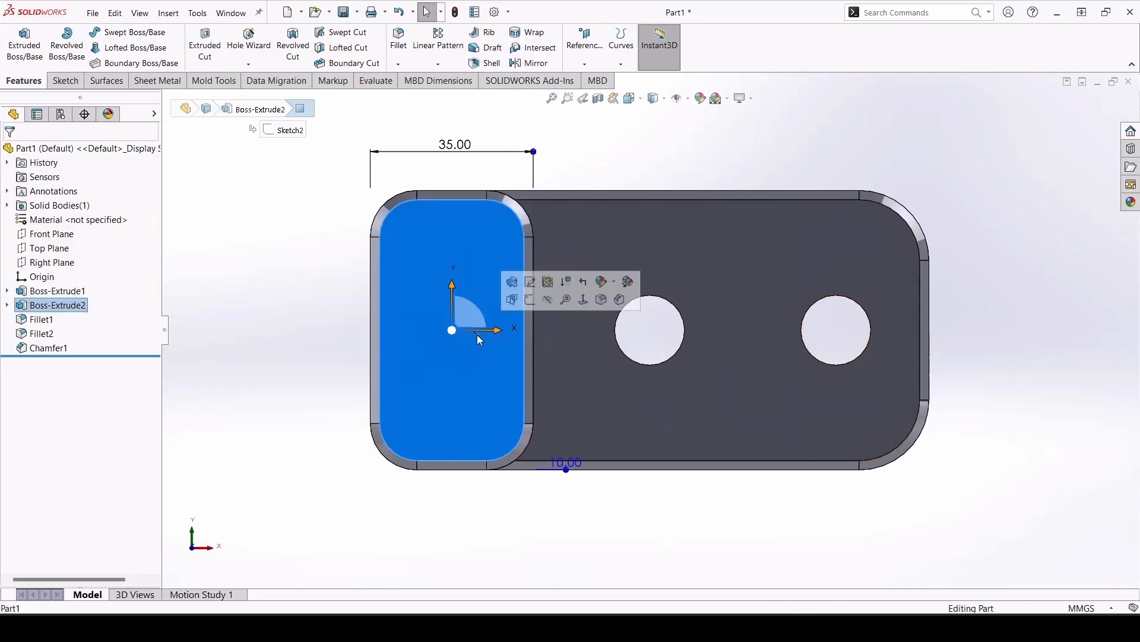
click(239, 45)
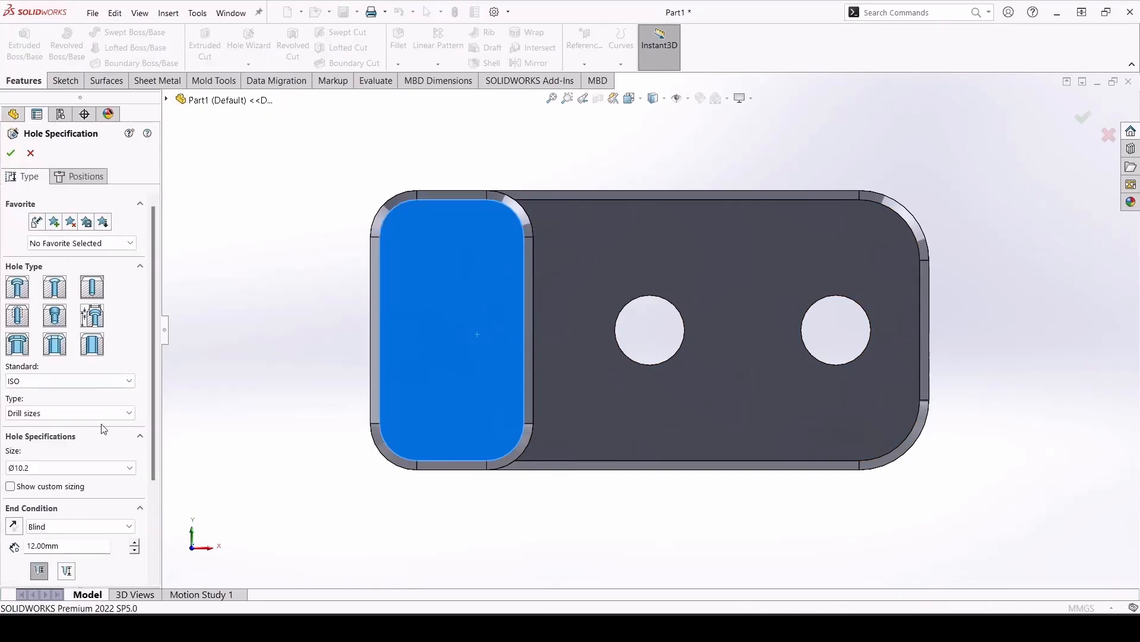
click(89, 468)
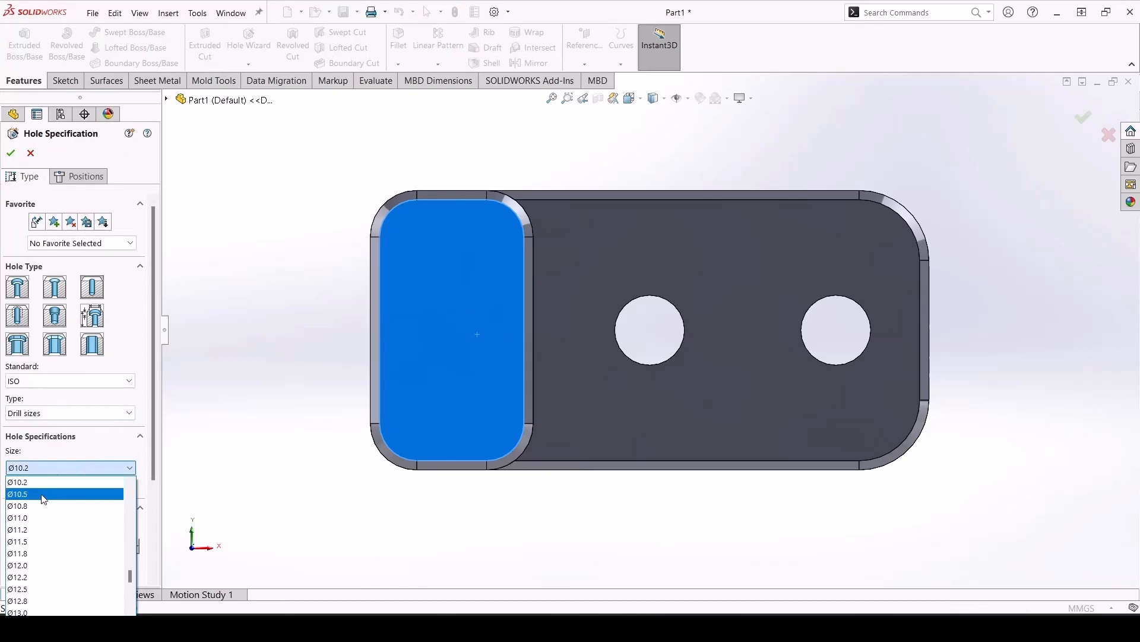
click(130, 484)
click(129, 484)
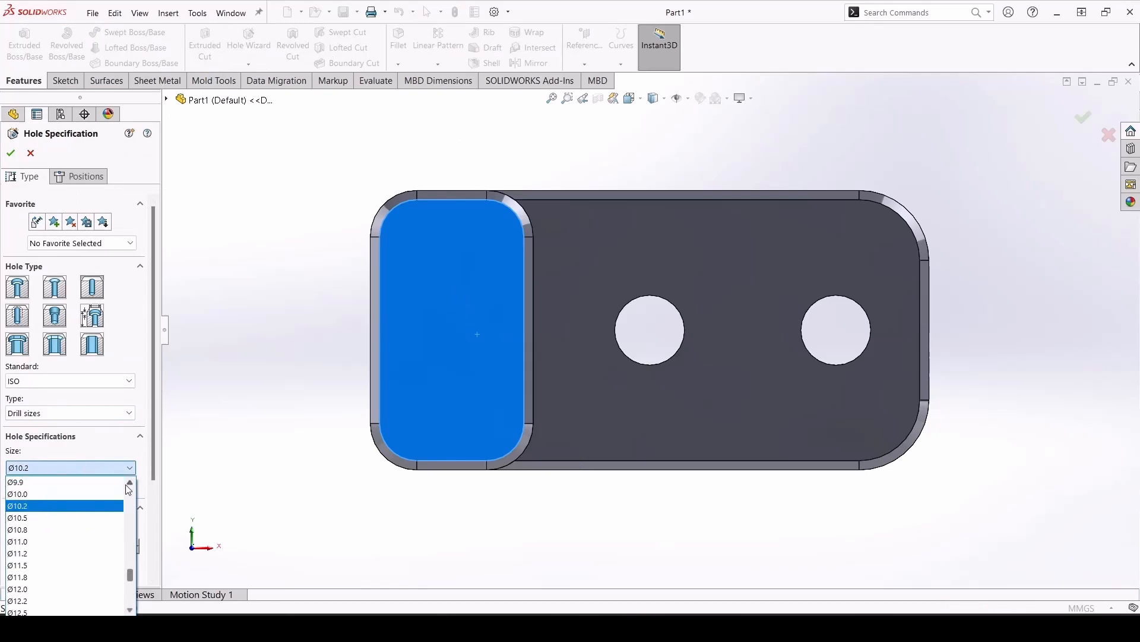
click(58, 495)
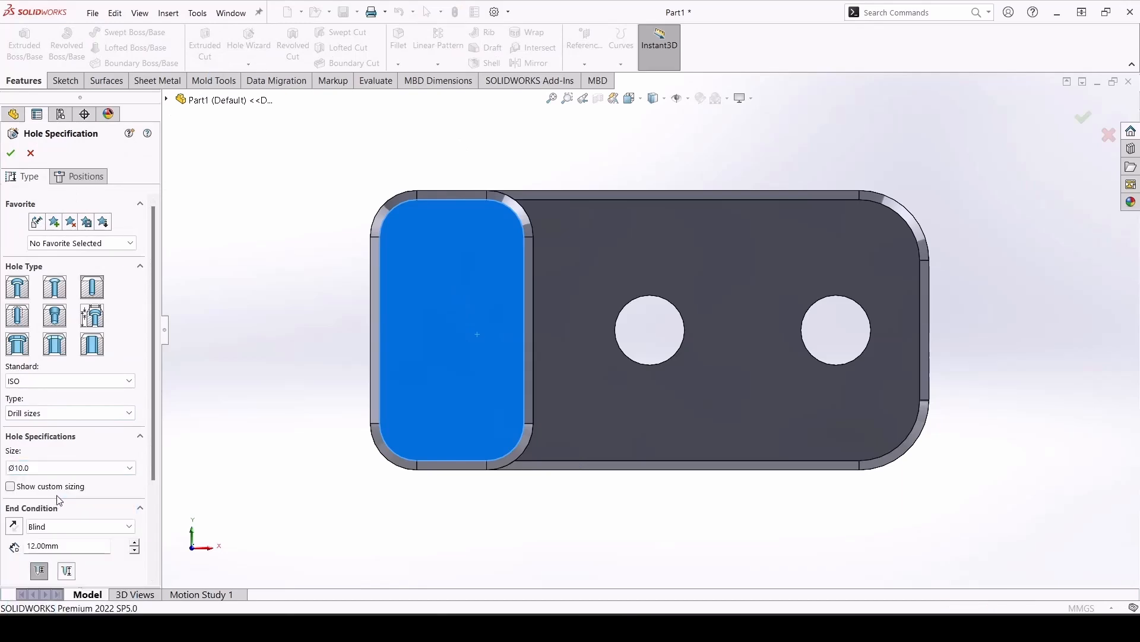
scroll(56, 493, down, 3)
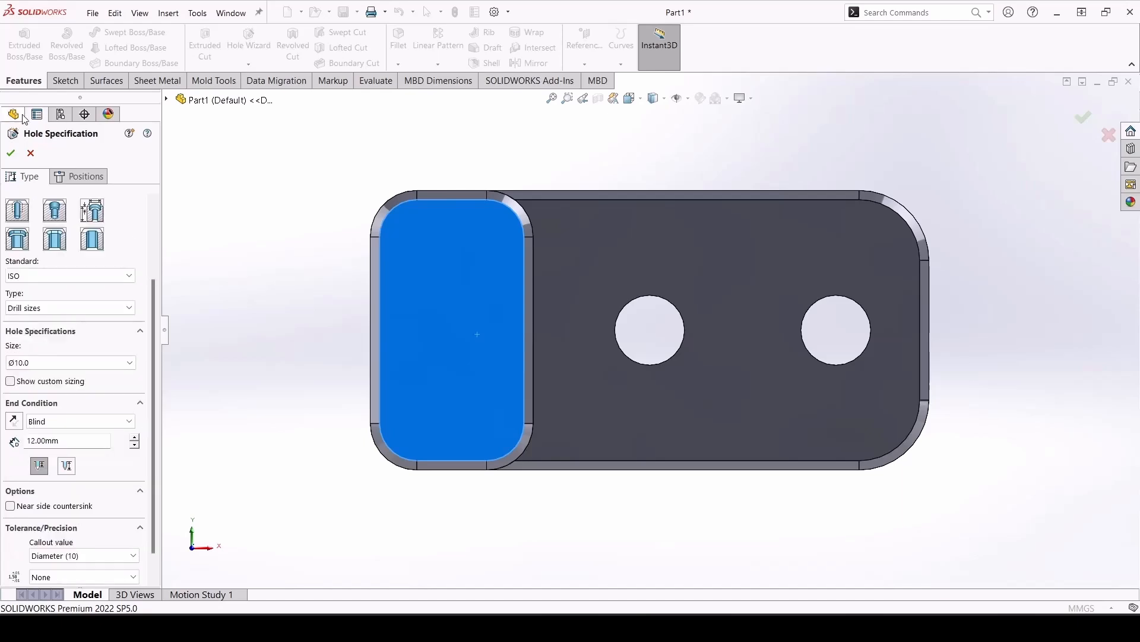
Place two drilled holes one above the other on the block's top face, both about 17.5 mm from its left edge
click(71, 174)
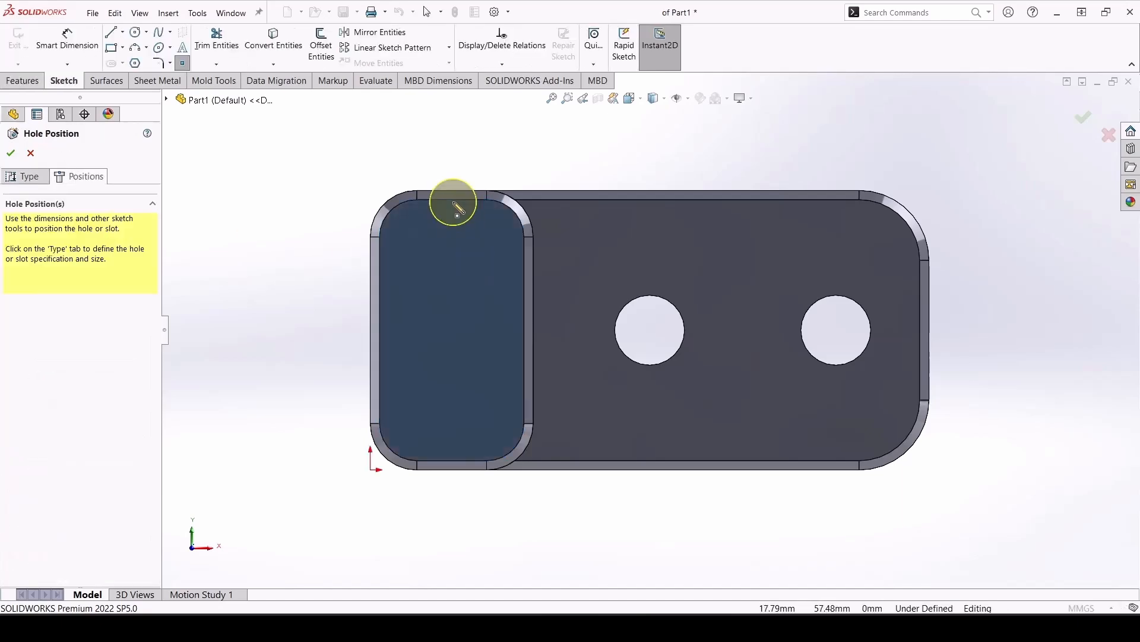
click(453, 254)
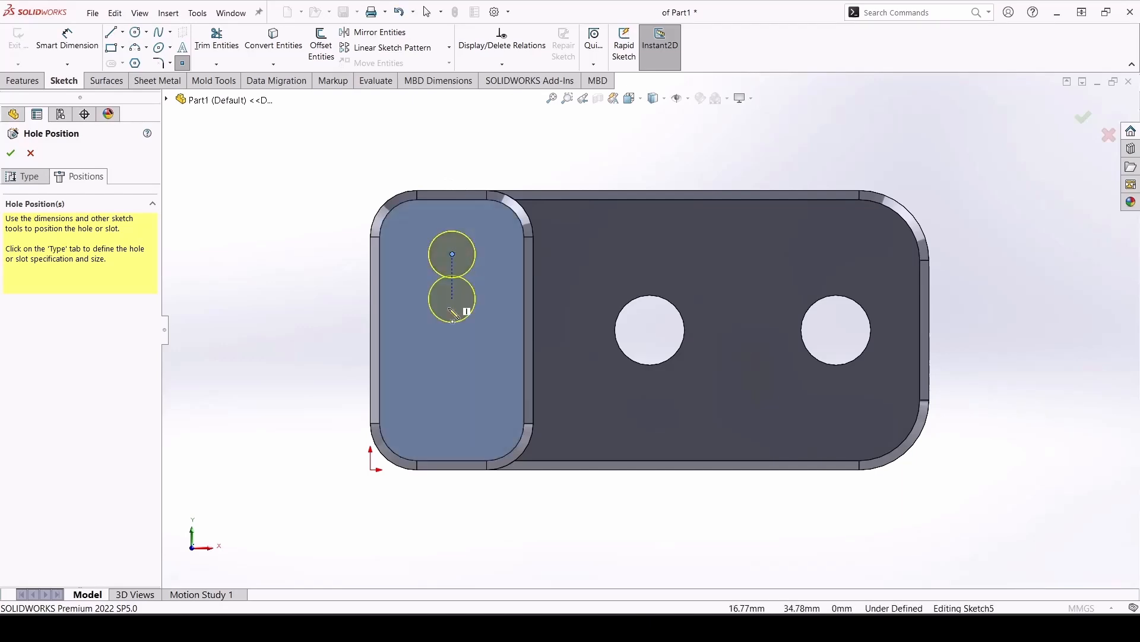
click(452, 409)
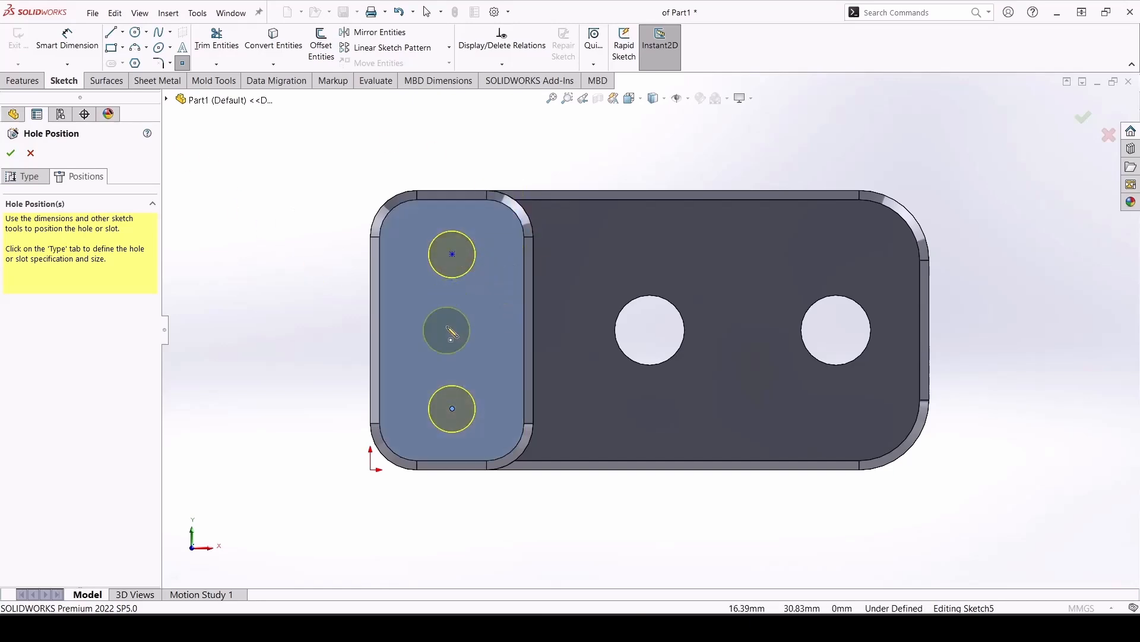
Dimension the upper hole's centre 17.5 mm from the block's left edge and 12 mm from its upper edge
click(68, 42)
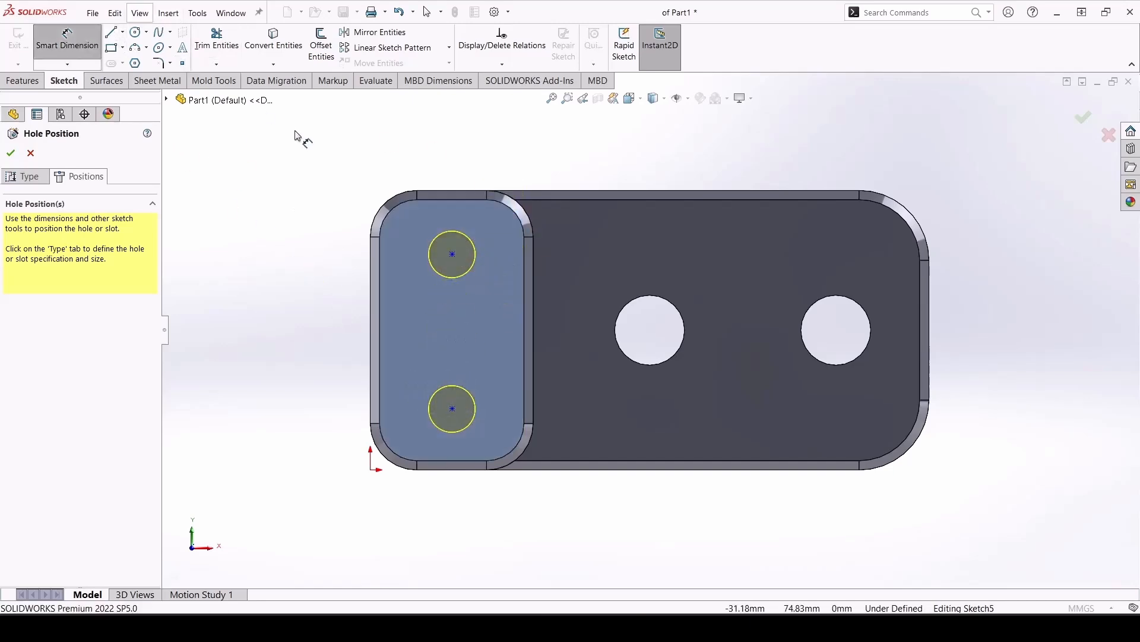
click(452, 255)
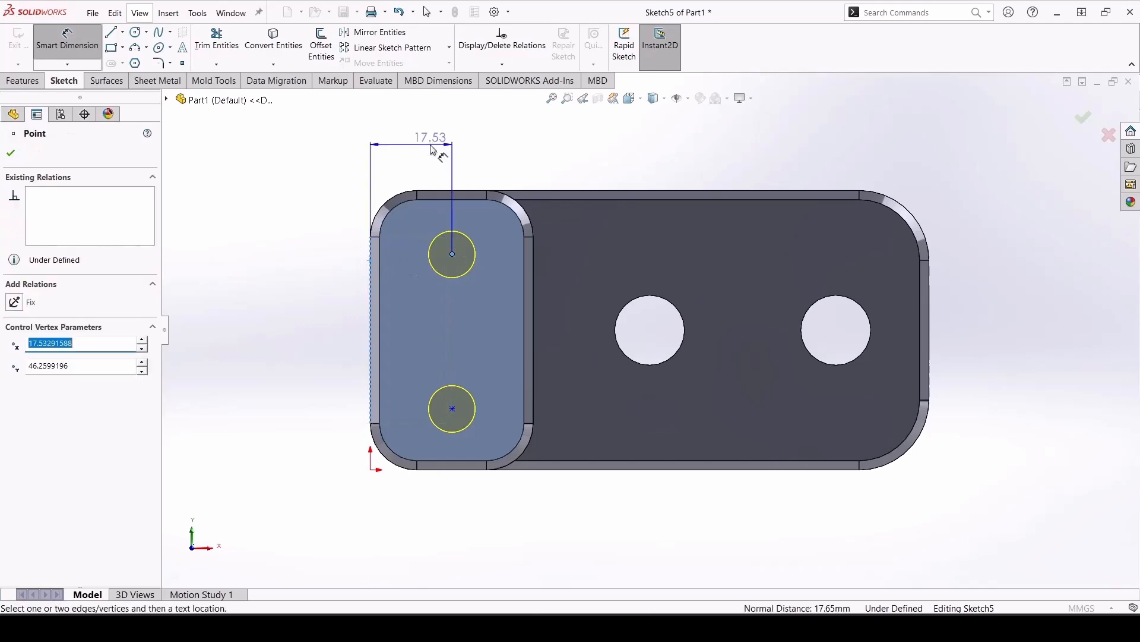
click(451, 154)
text(17.5)
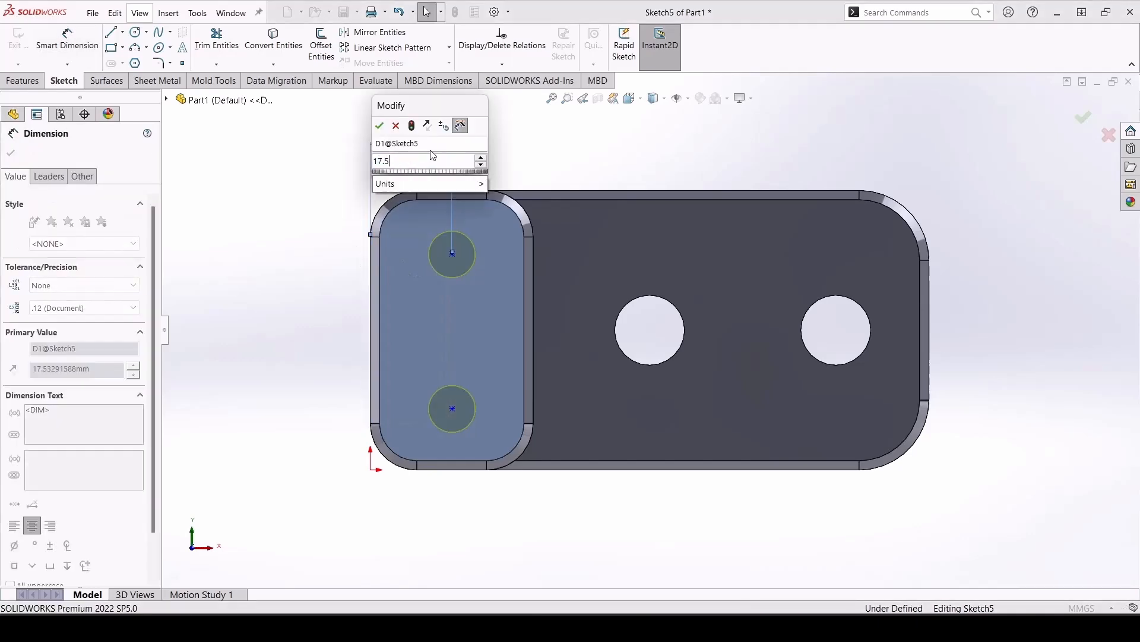
key(Return)
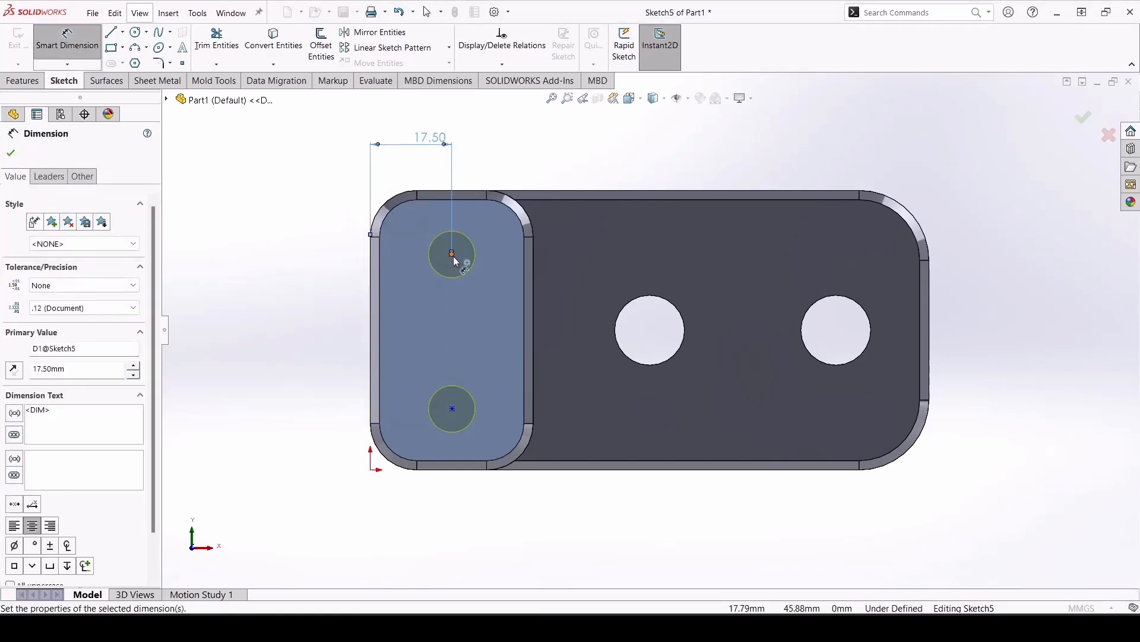
click(453, 255)
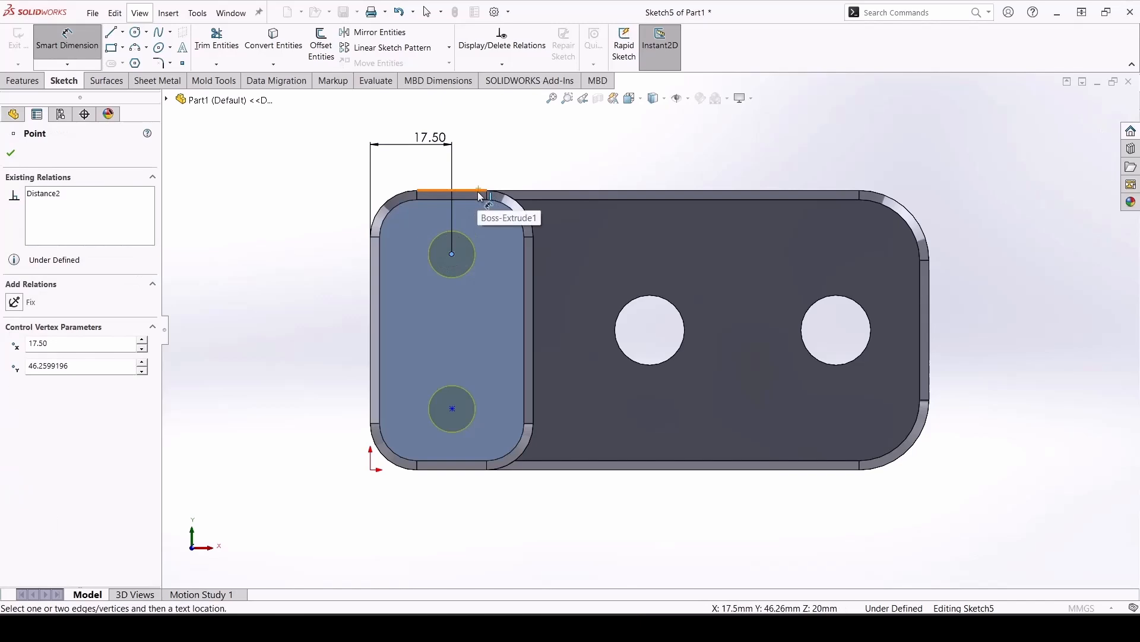
click(482, 196)
click(315, 249)
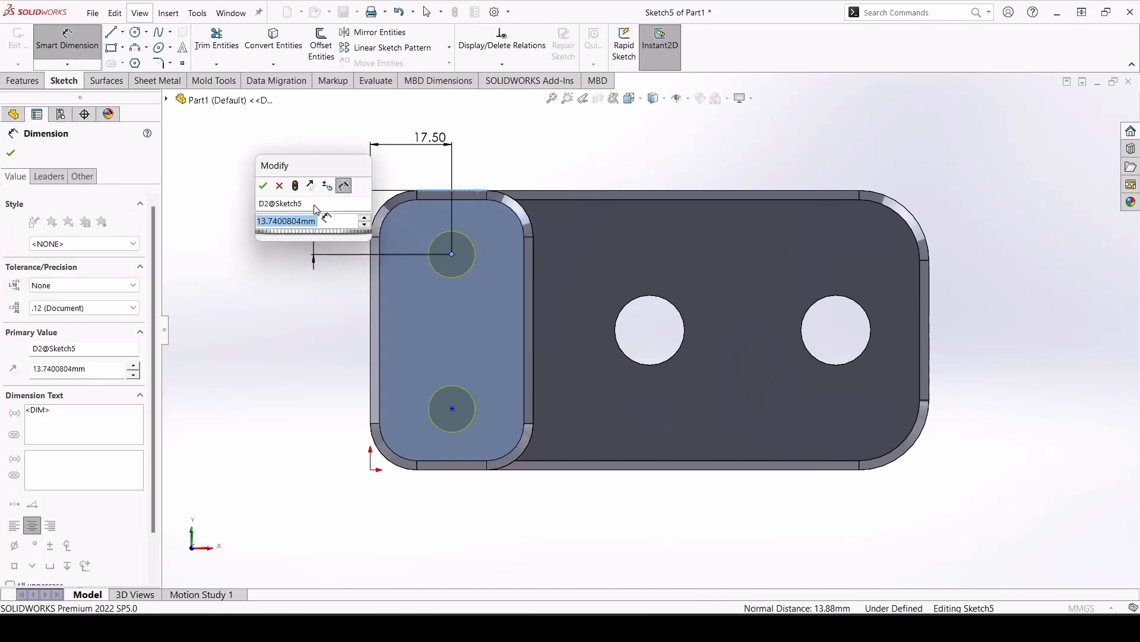
text(12)
key(Return)
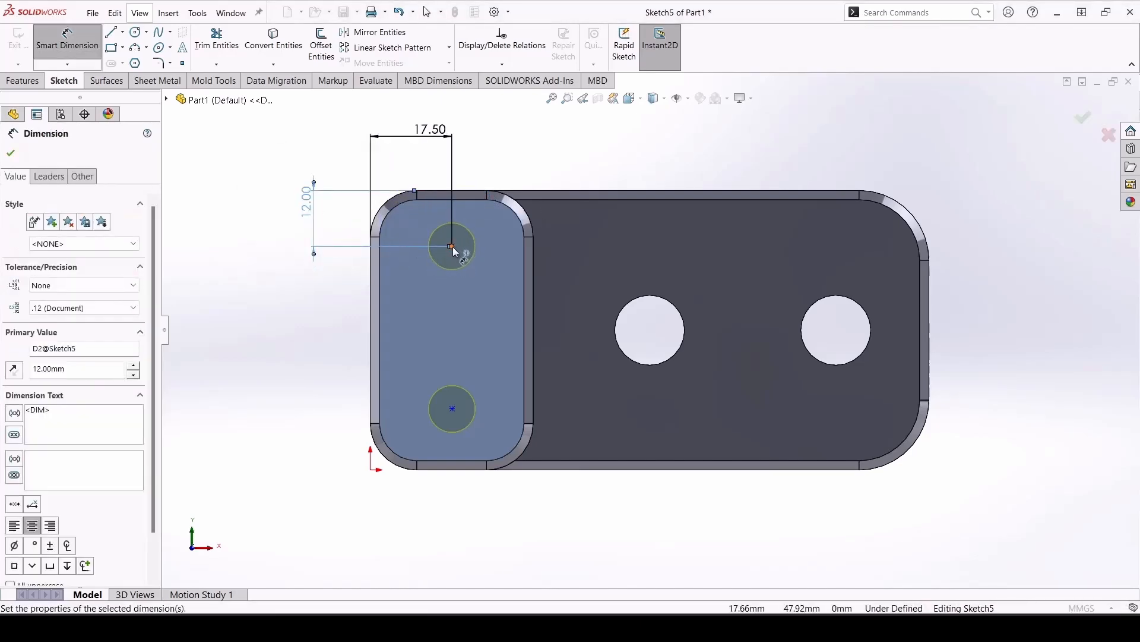
Dimension the vertical distance between the two hole centres as 34 mm
click(452, 246)
click(336, 378)
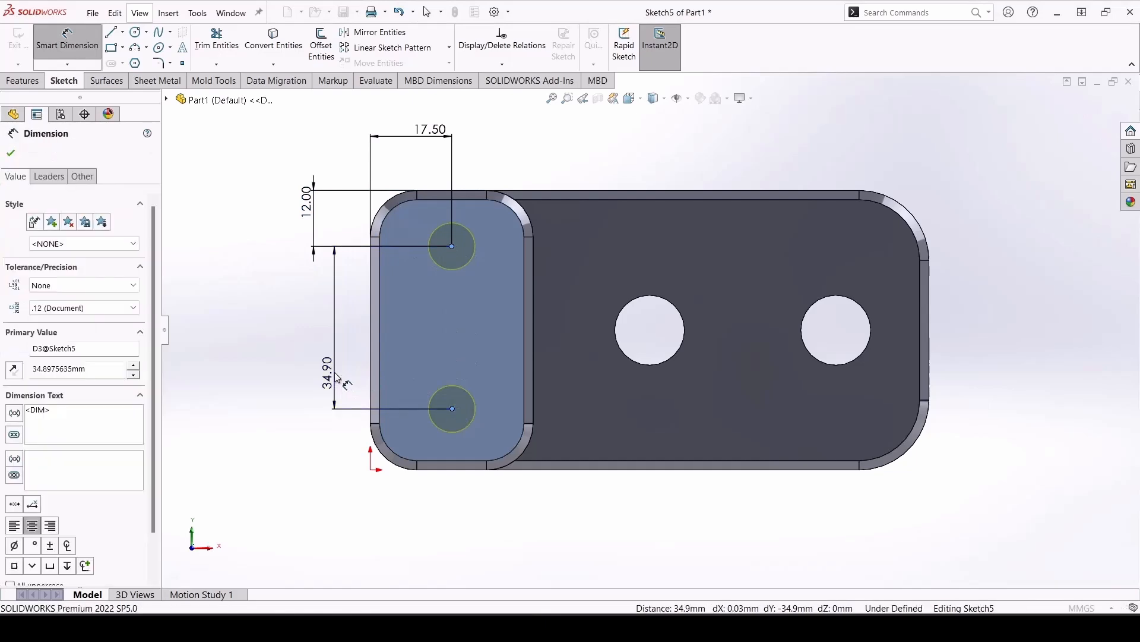
text(34)
key(Return)
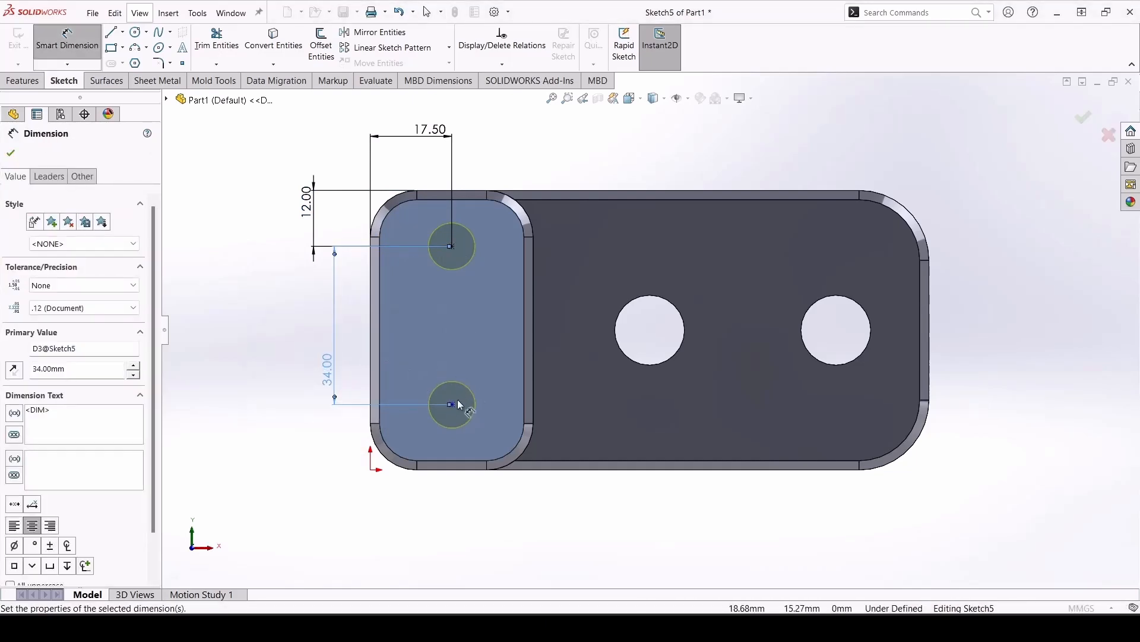
click(453, 404)
click(371, 384)
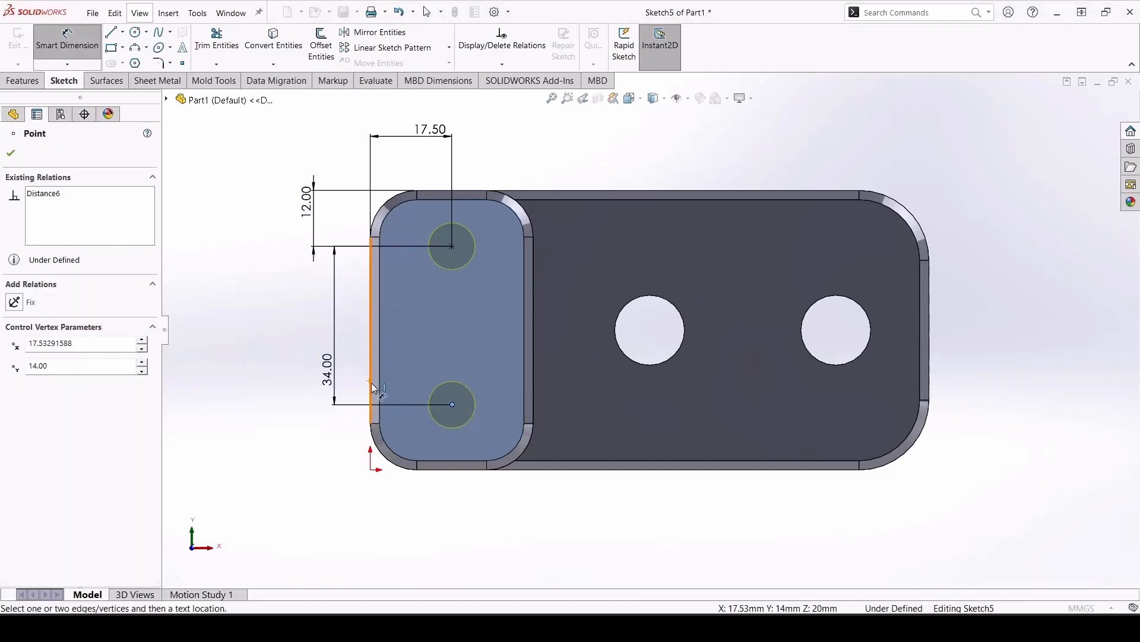
key(Escape)
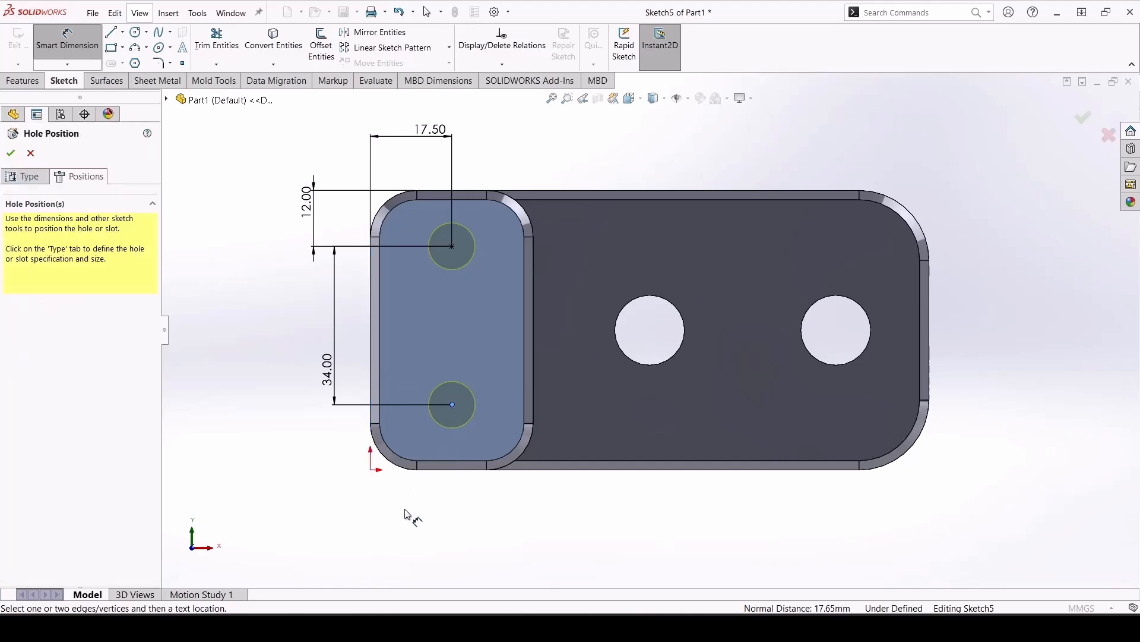
click(453, 405)
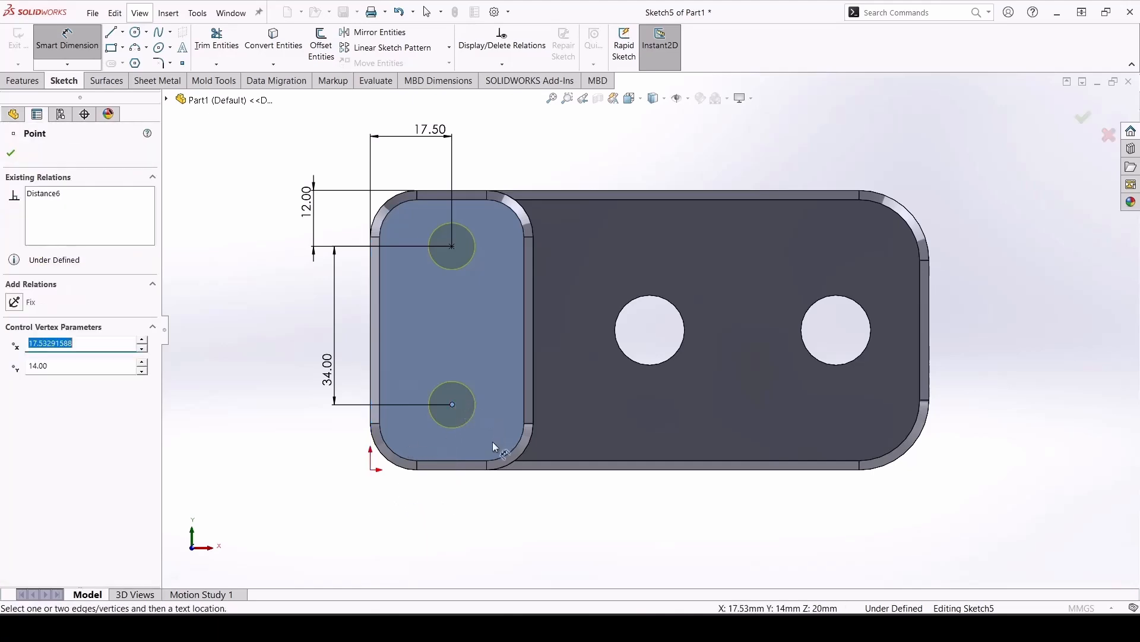
key(Escape)
key(Escape)
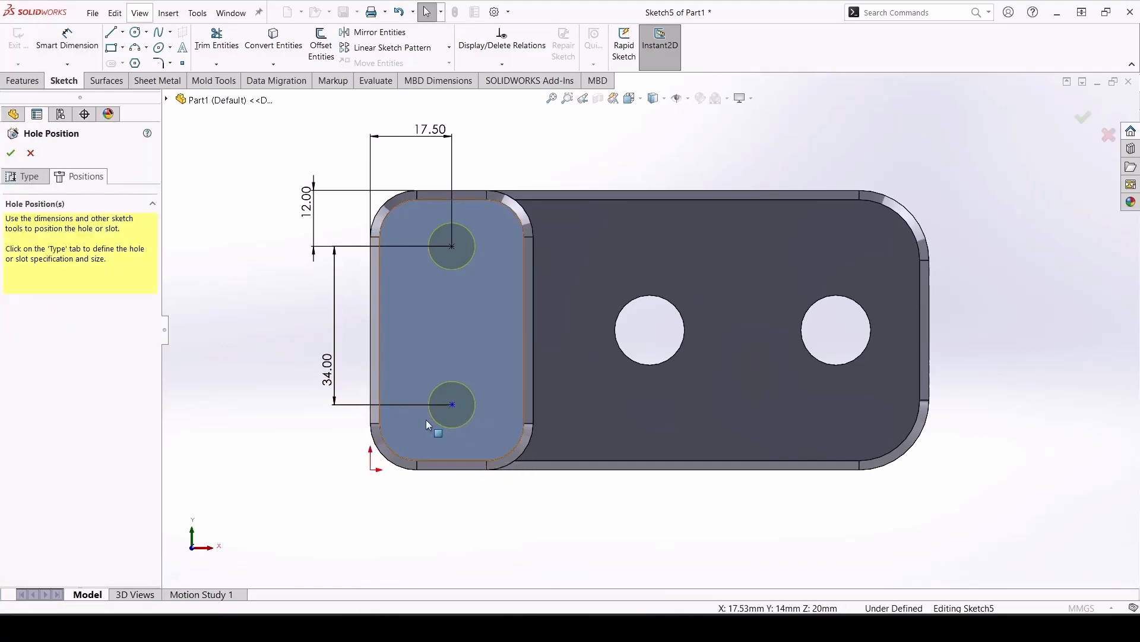
Add a Vertical relation between the two hole centre points
click(453, 405)
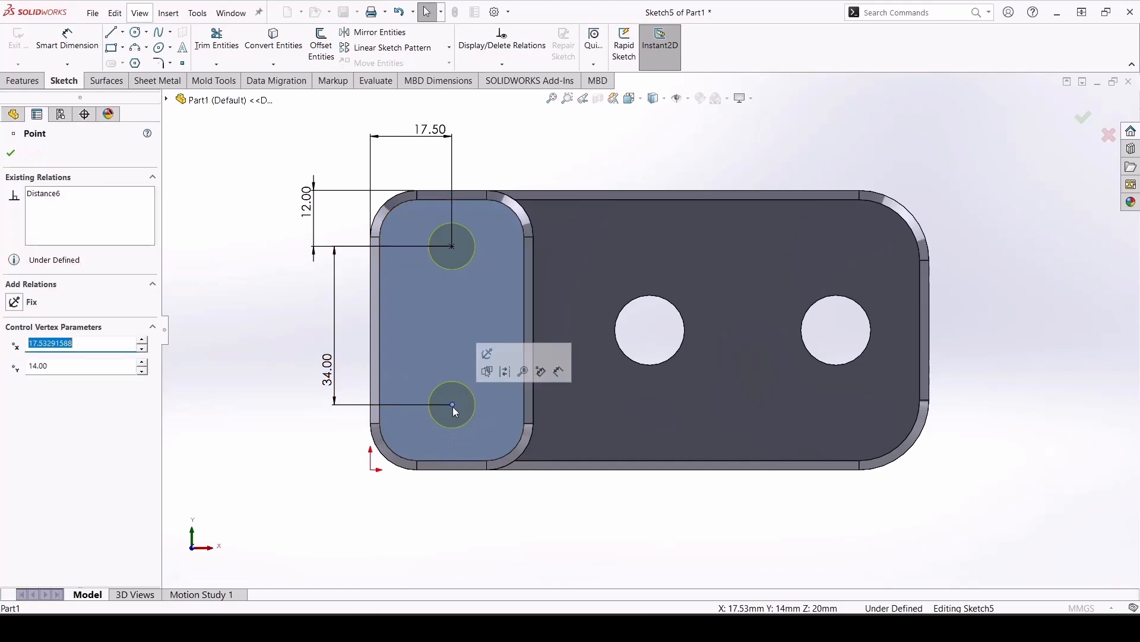
ctrl+click(453, 246)
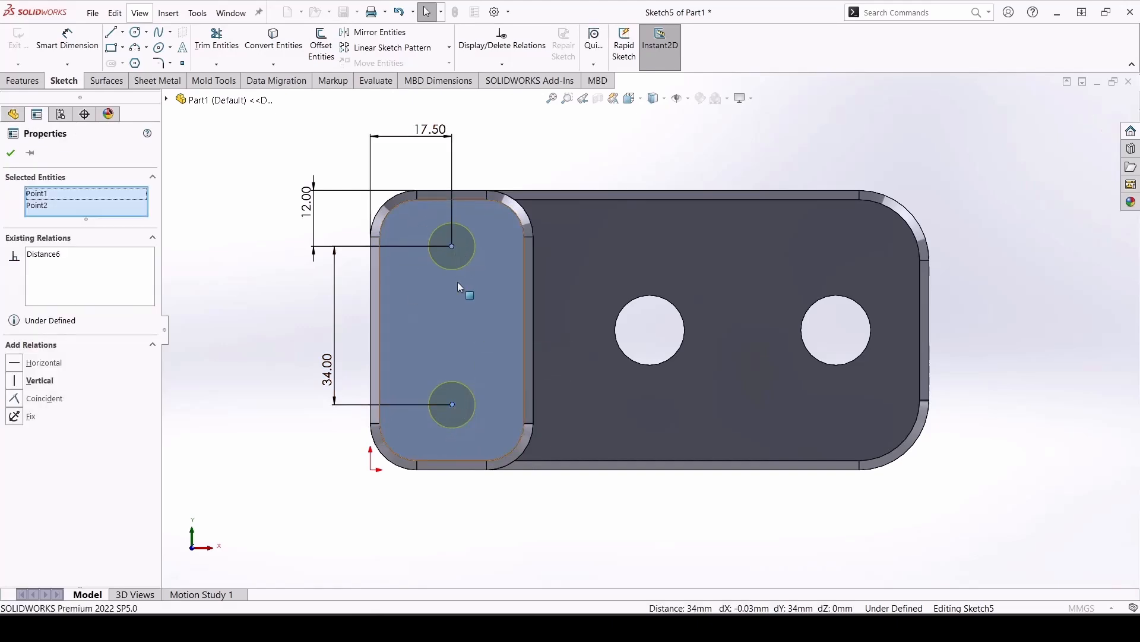
click(34, 381)
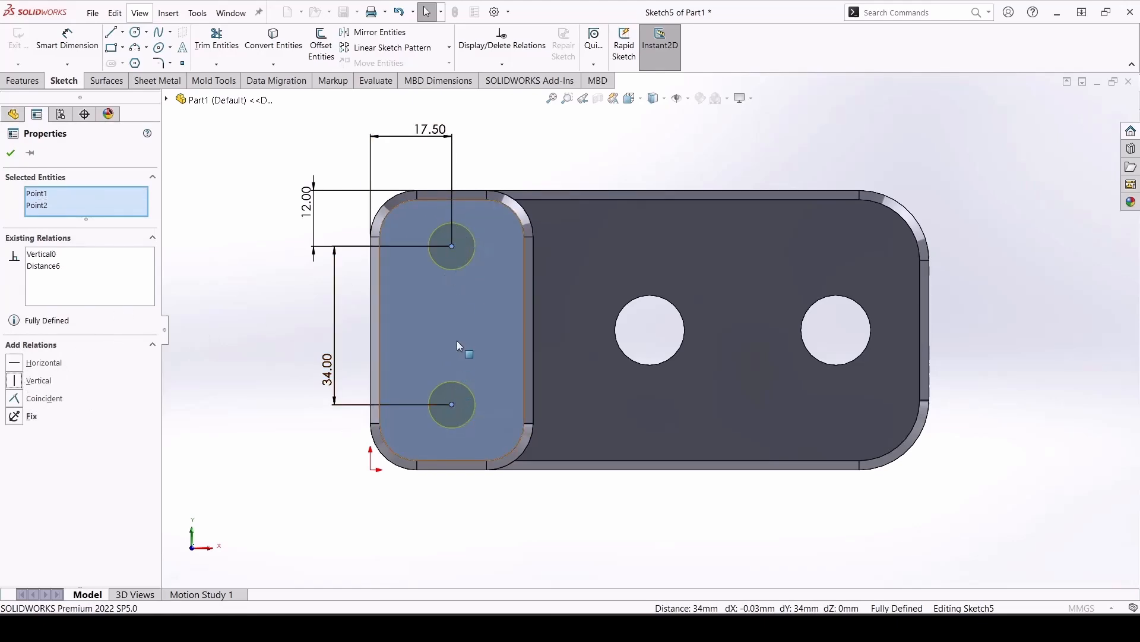
click(294, 344)
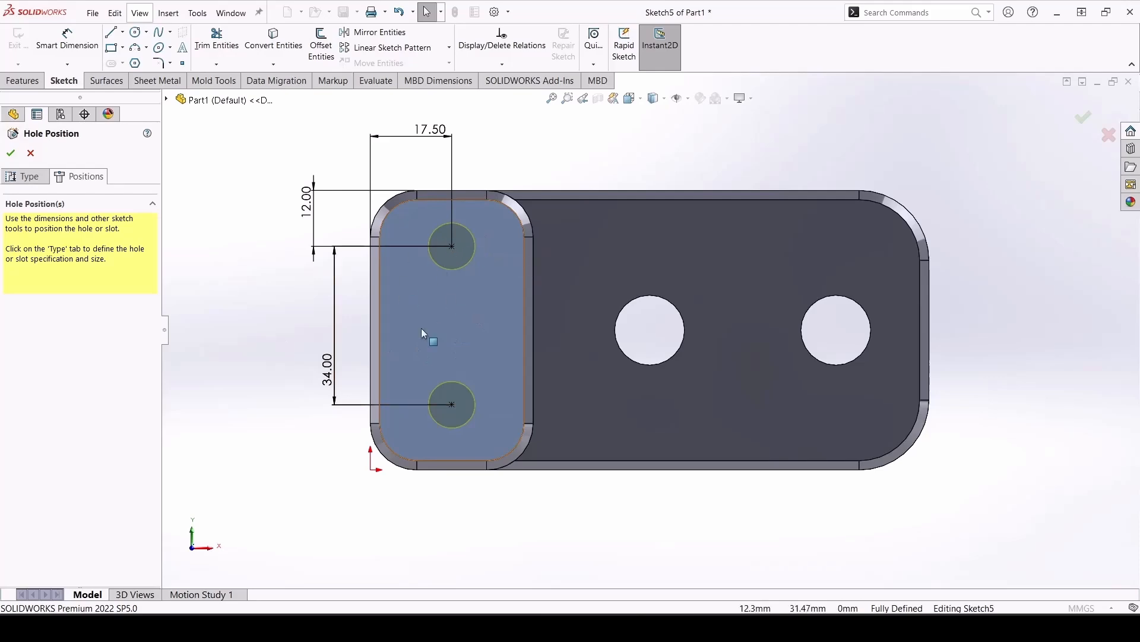
Accept the hole positions to create the two drilled holes, and inspect the finished part from an angled view
click(1080, 117)
middle_drag(784, 316, 522, 229)
click(357, 17)
click(368, 45)
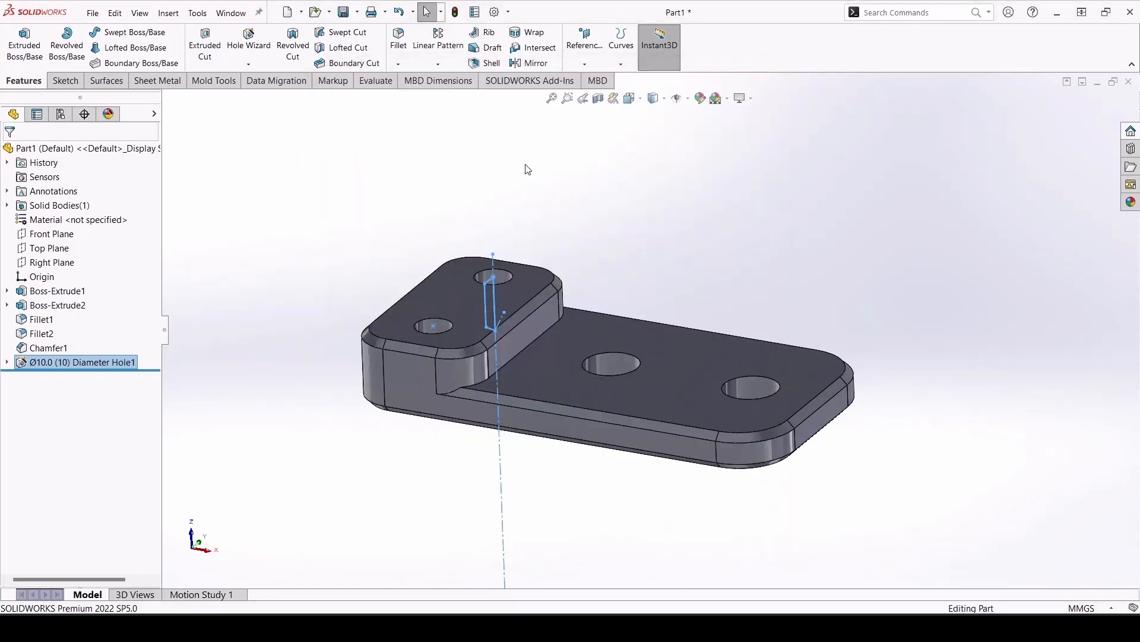
click(537, 171)
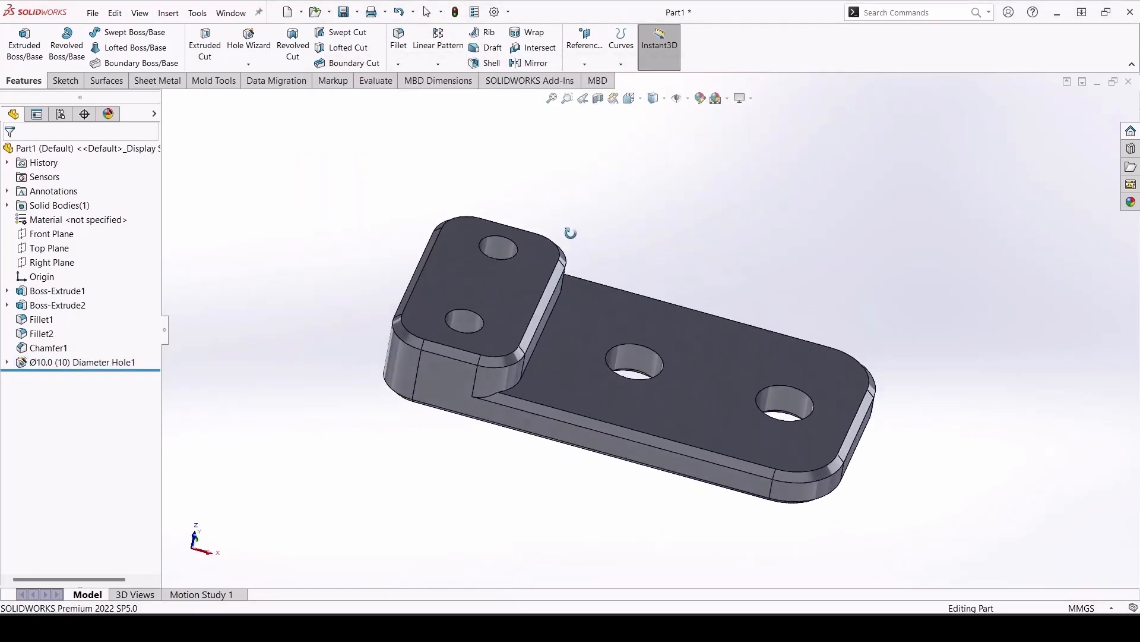